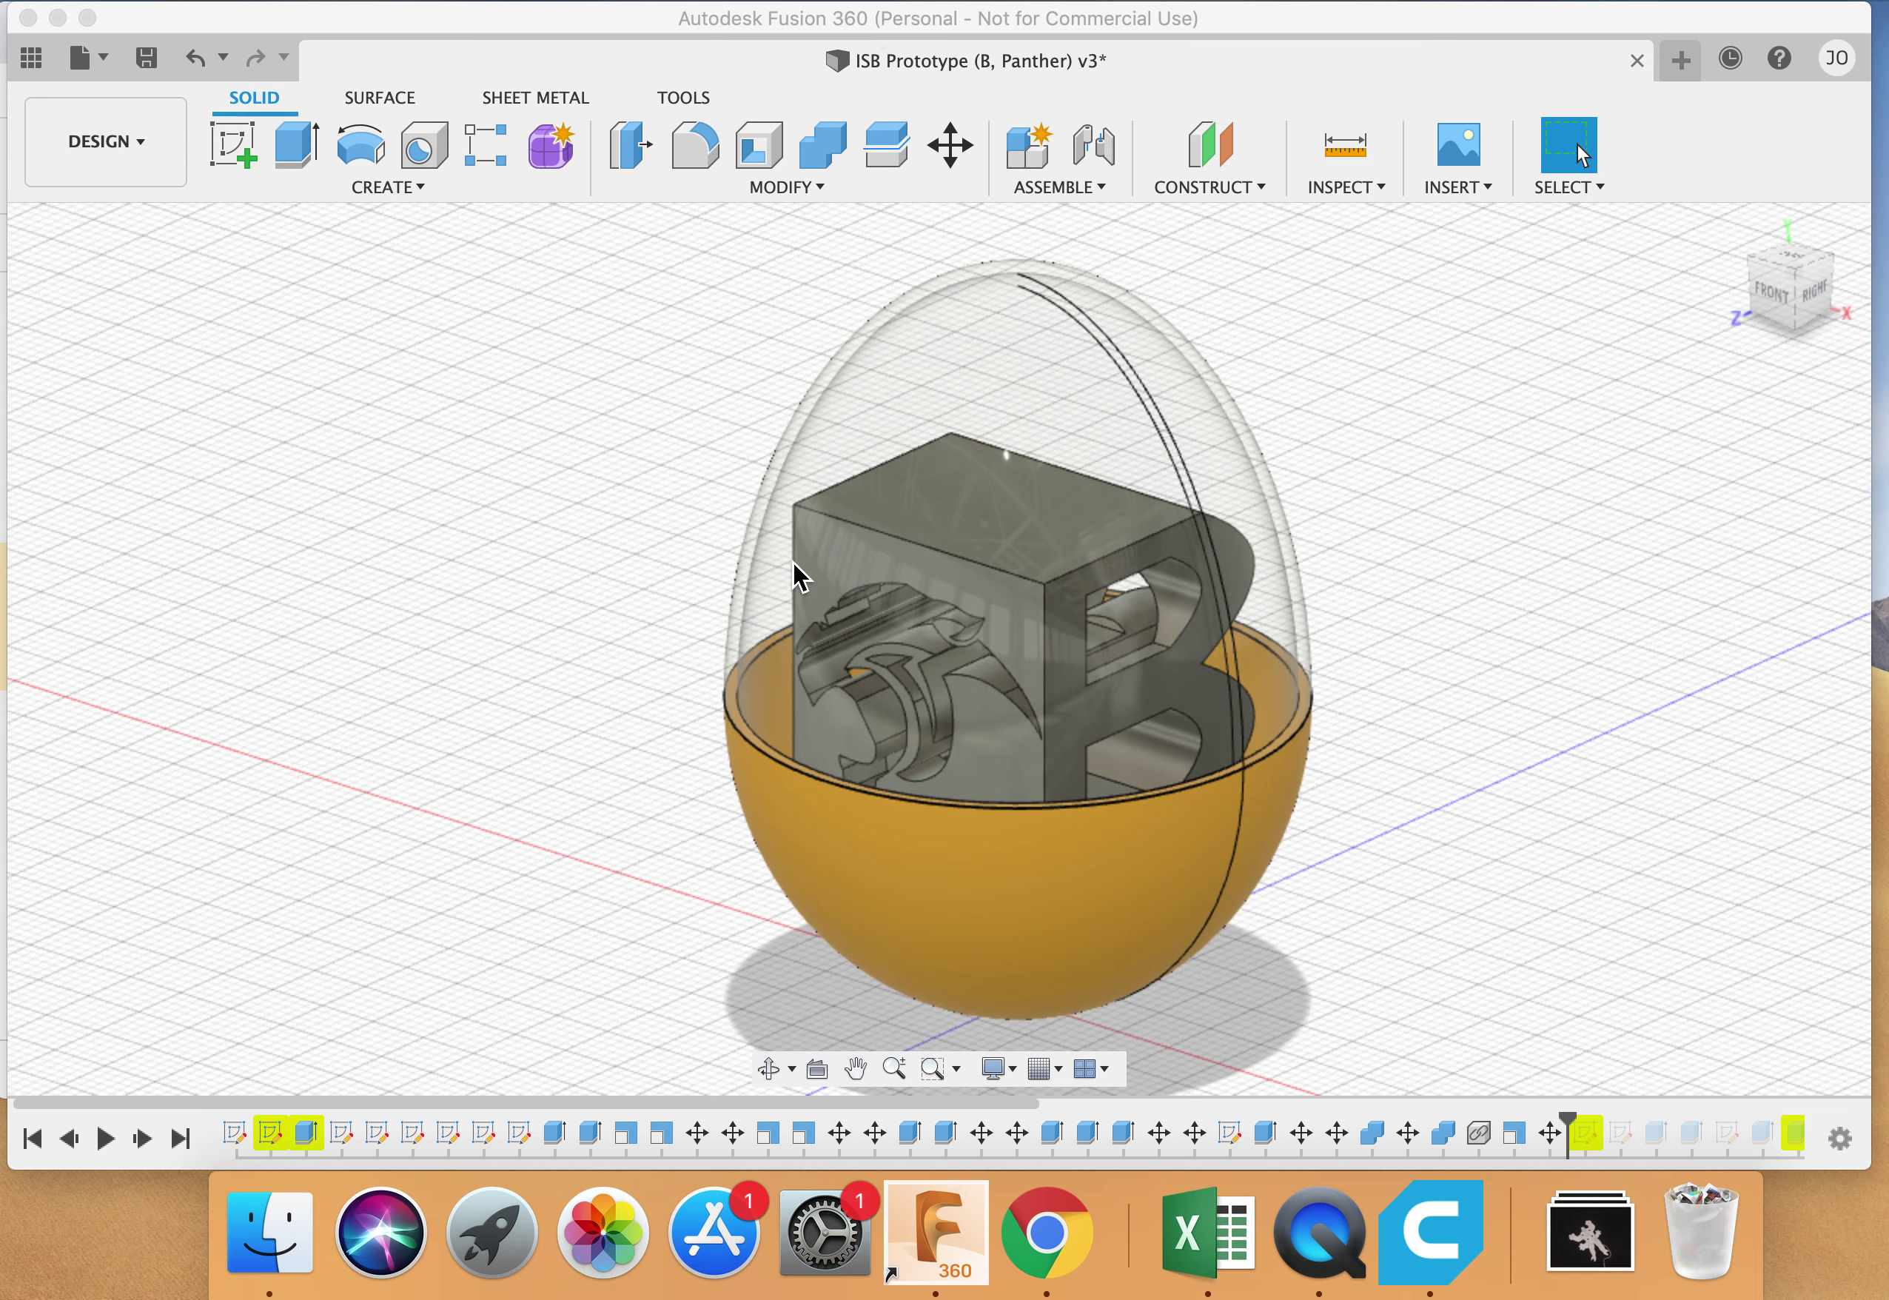
Bring the Fusion 360 design window forward so its Browser tree shows.
click(443, 465)
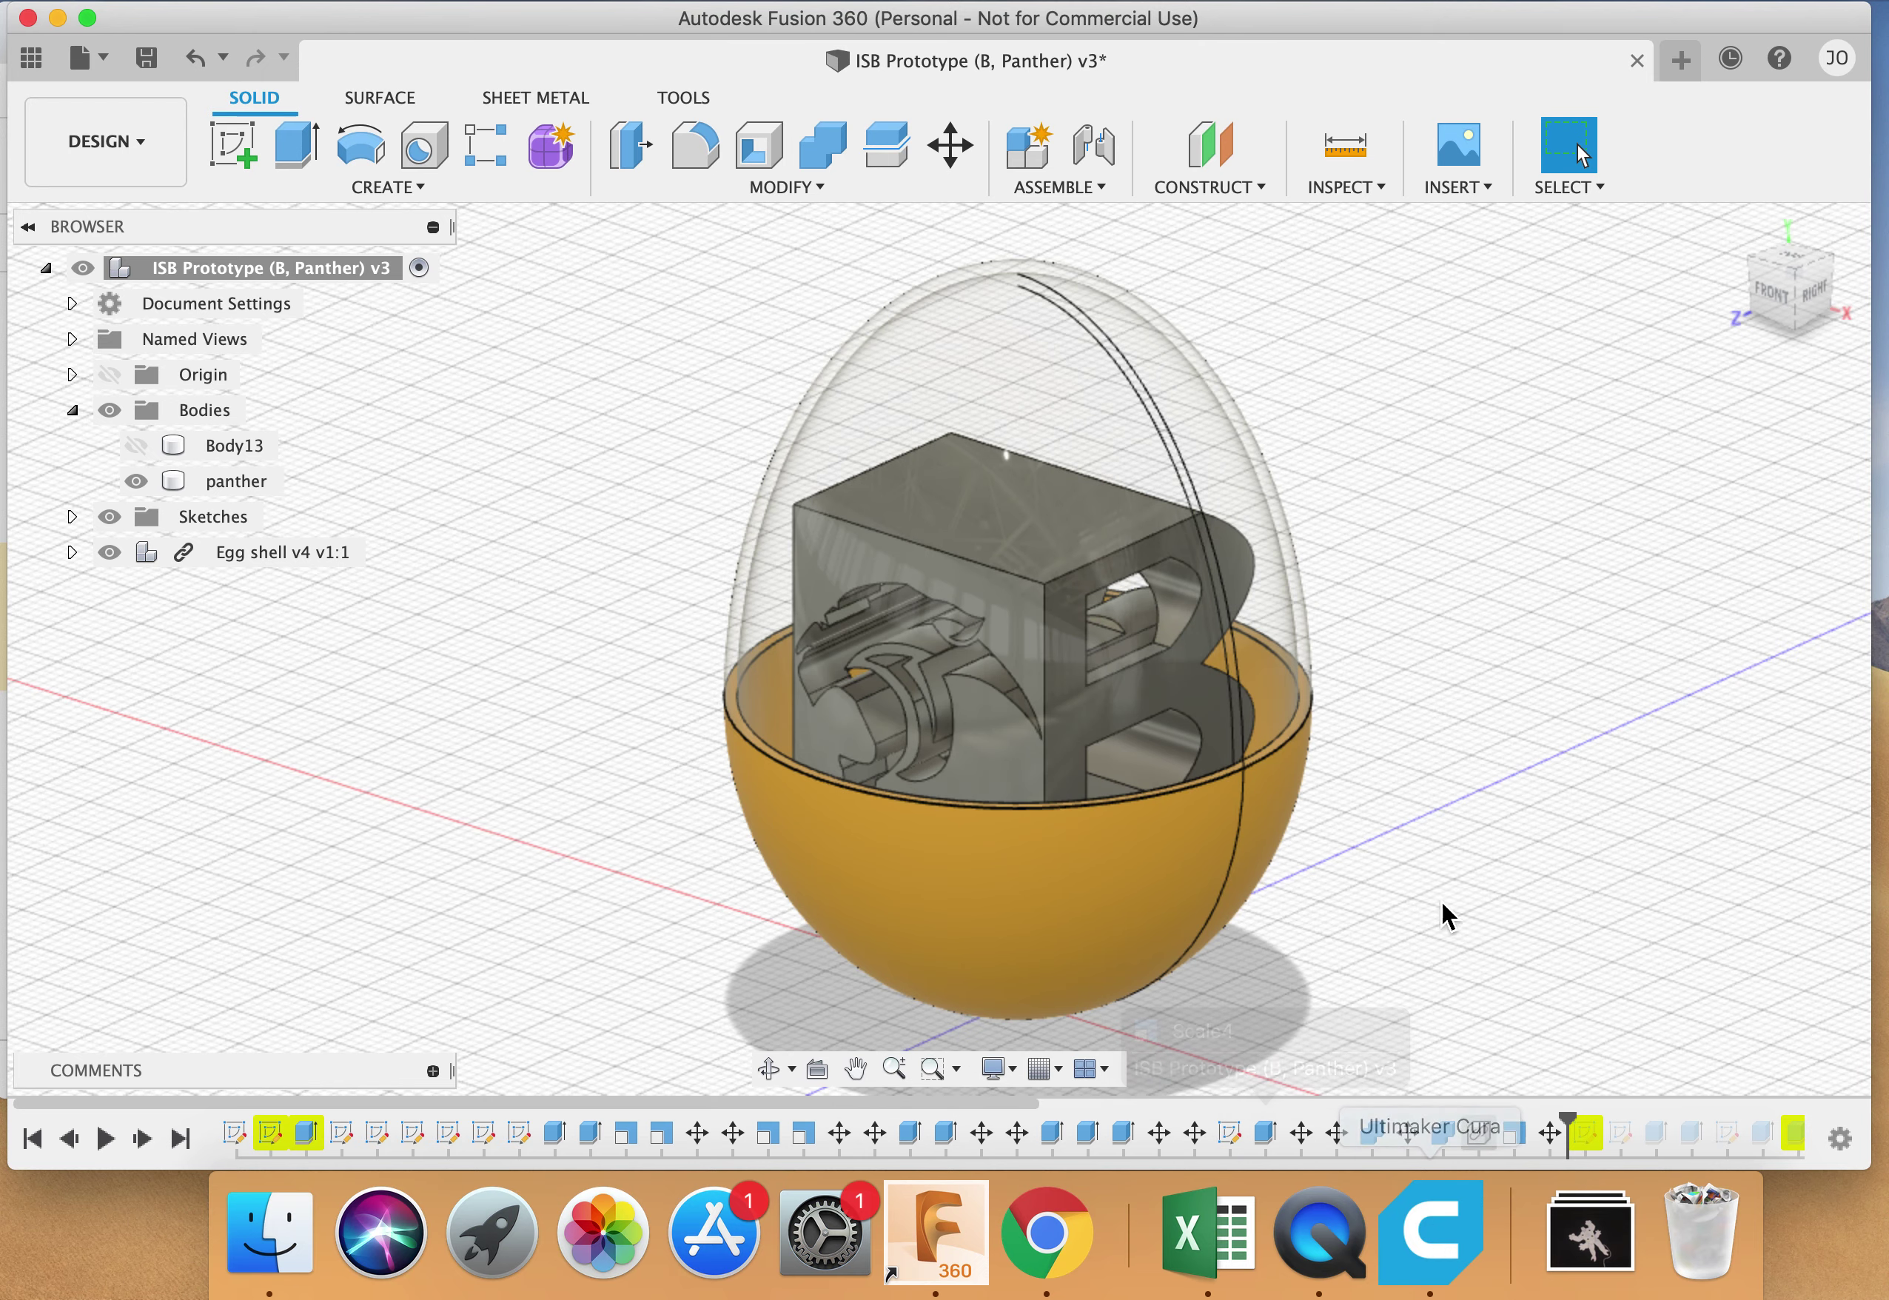
click(1442, 1279)
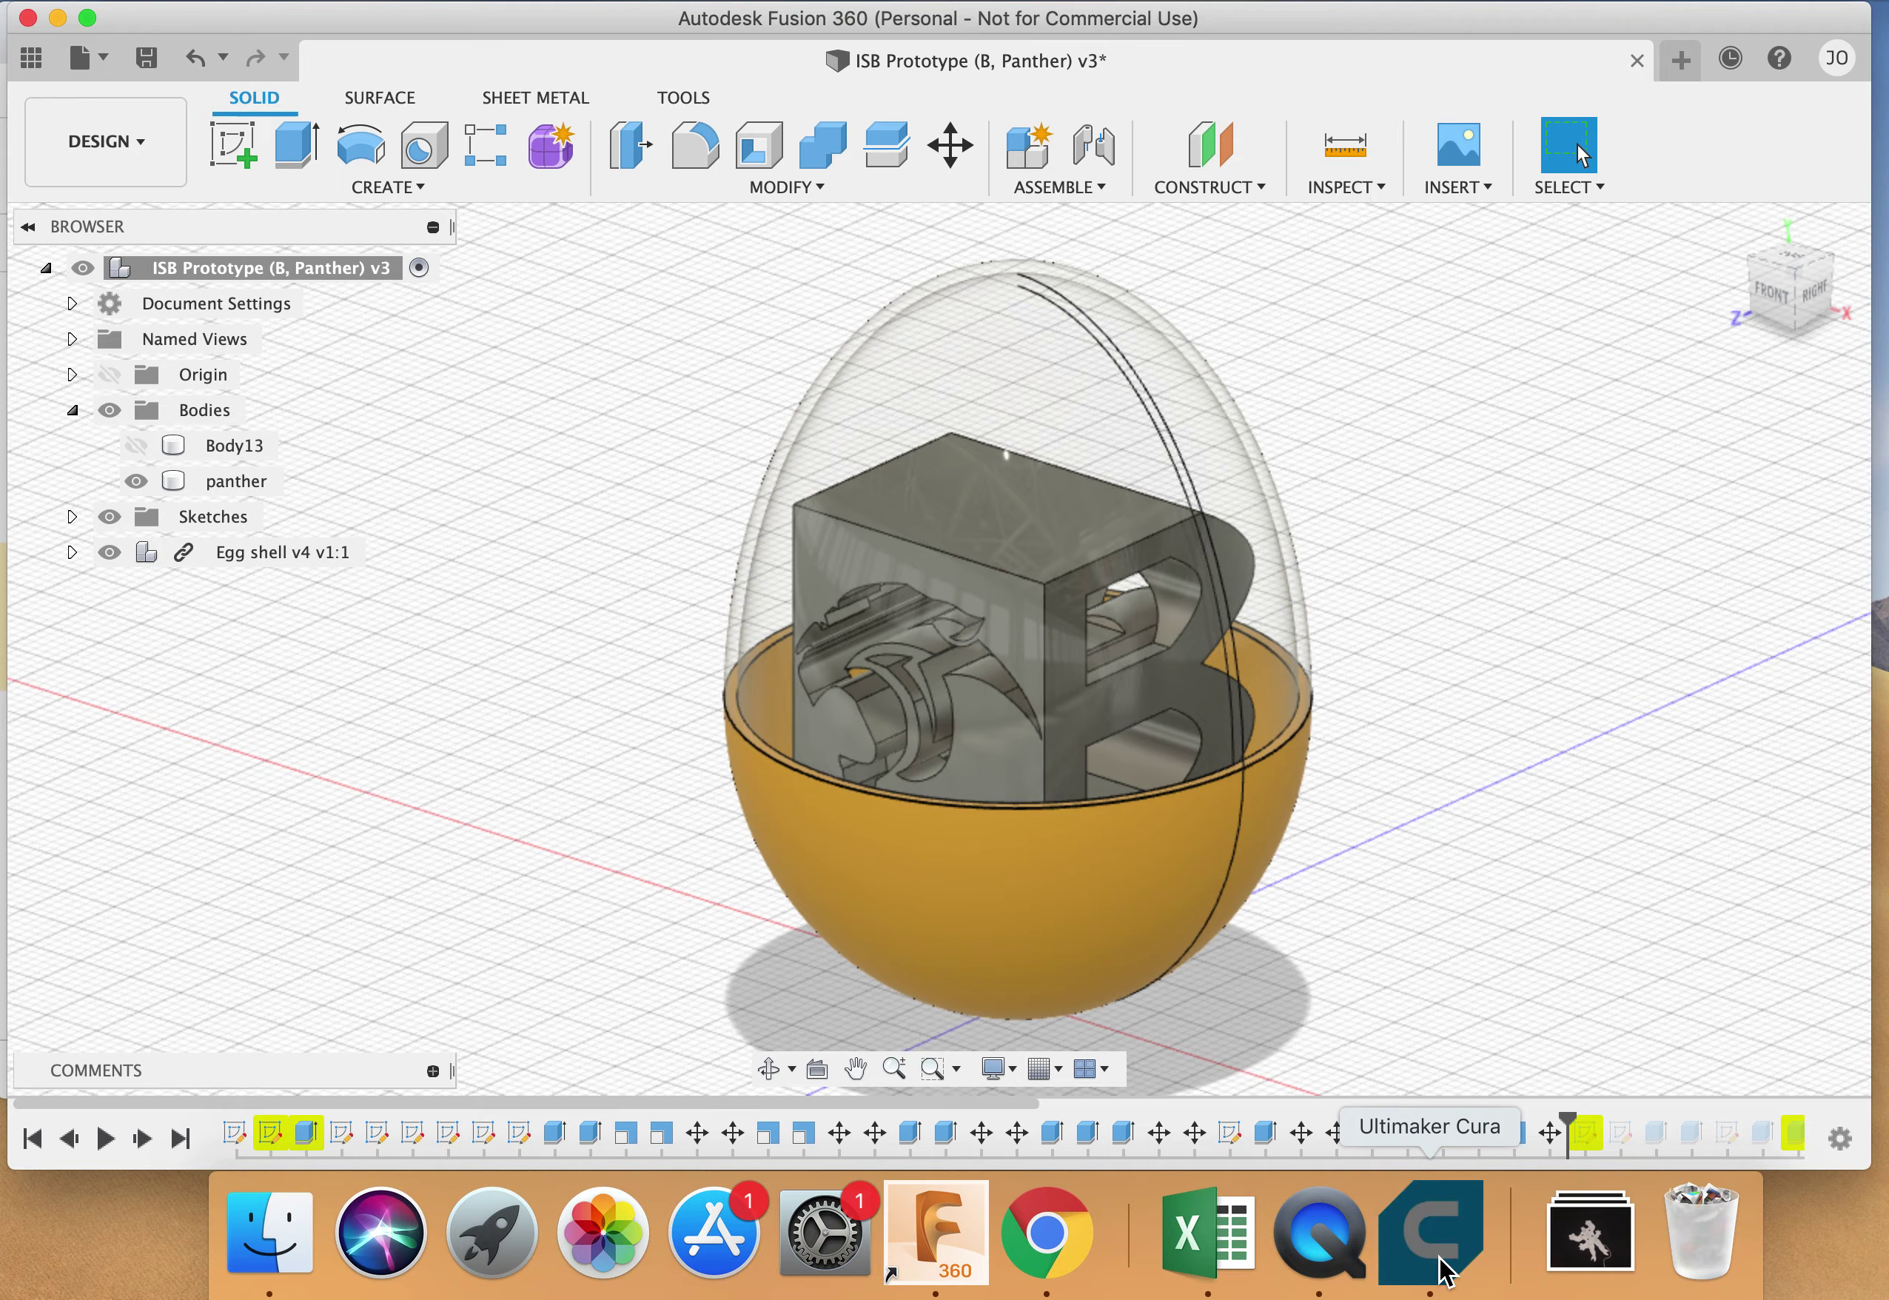
click(1235, 932)
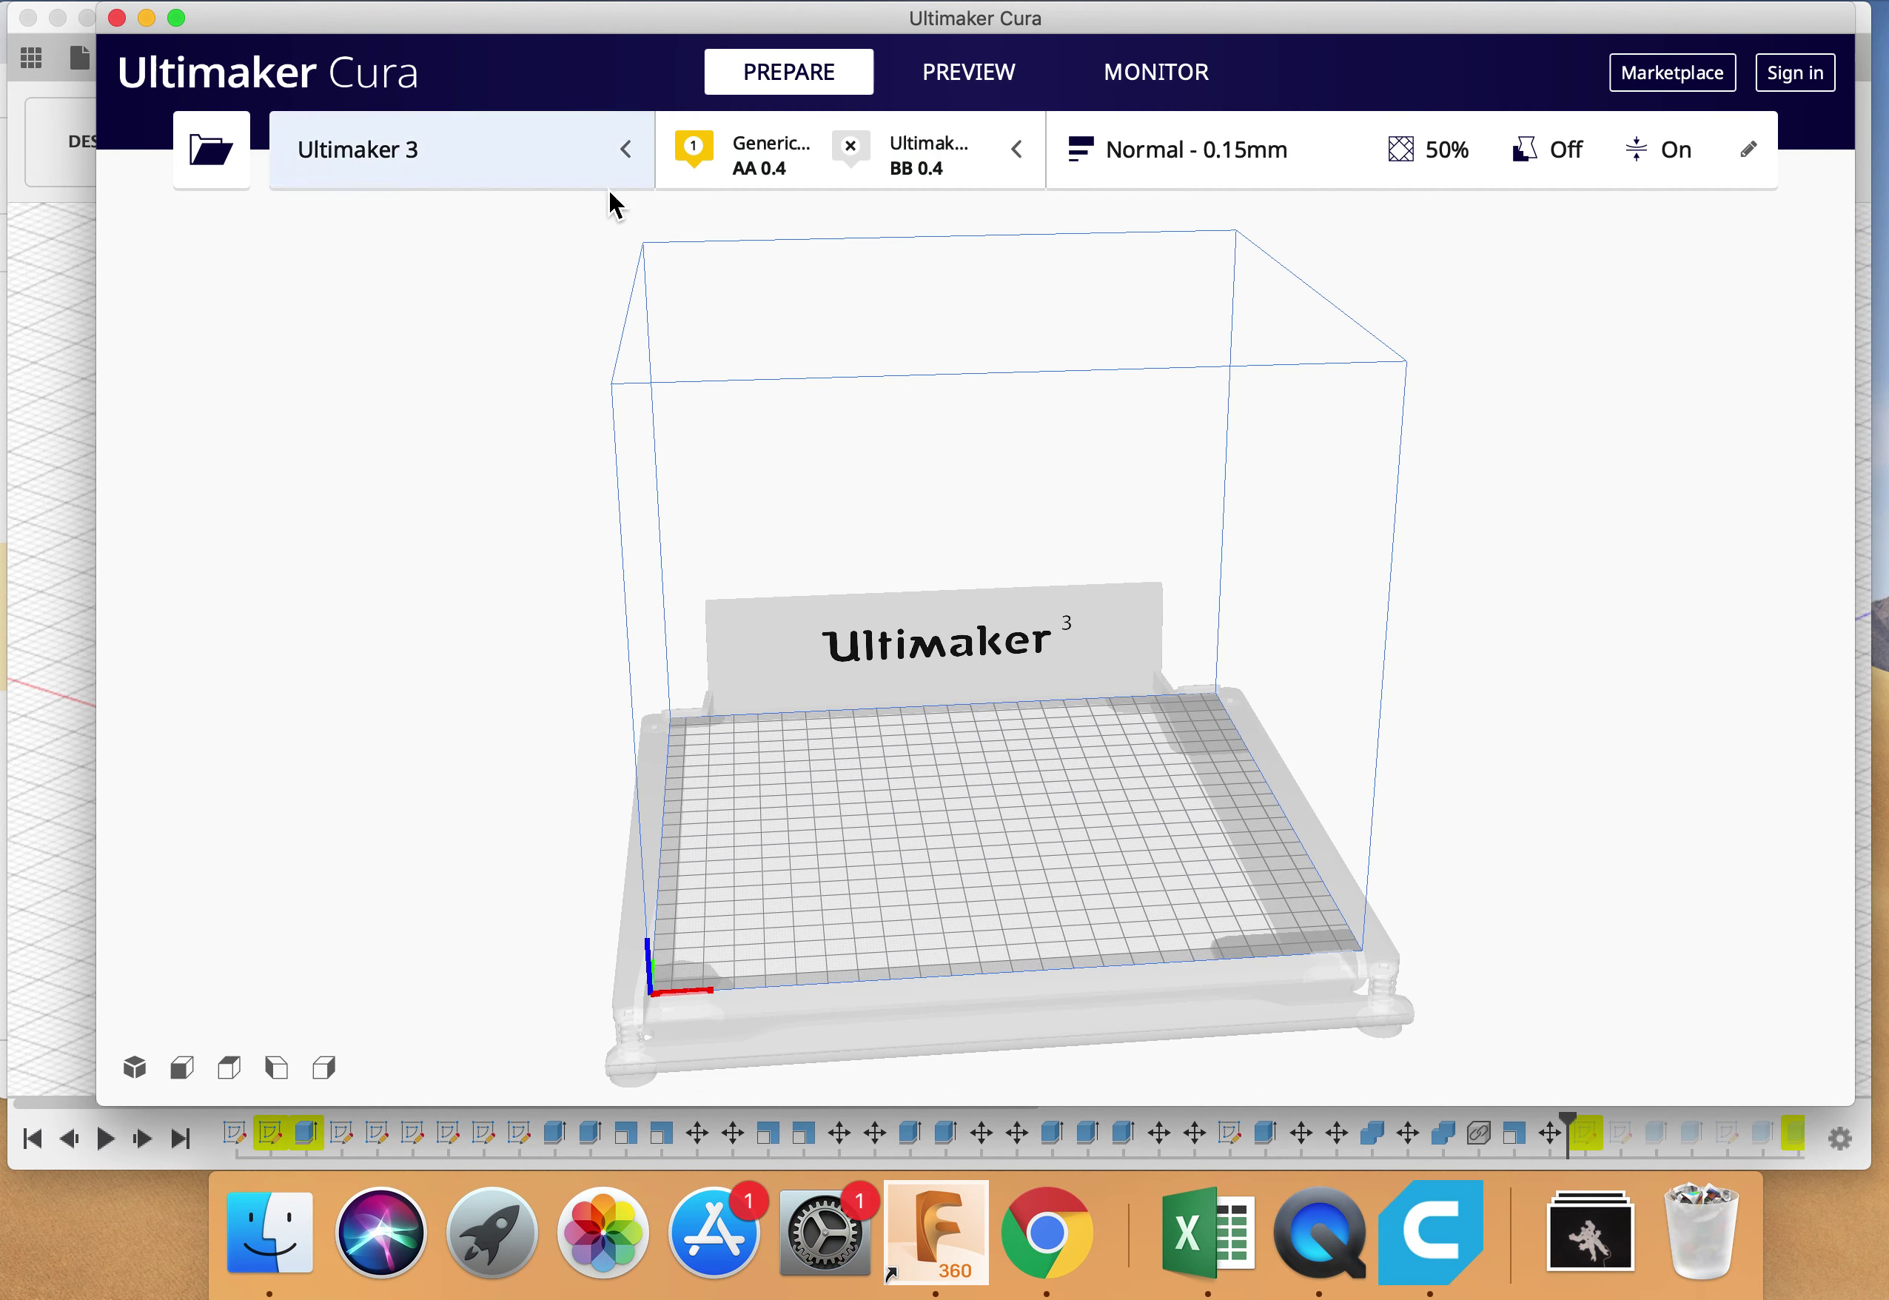
click(474, 171)
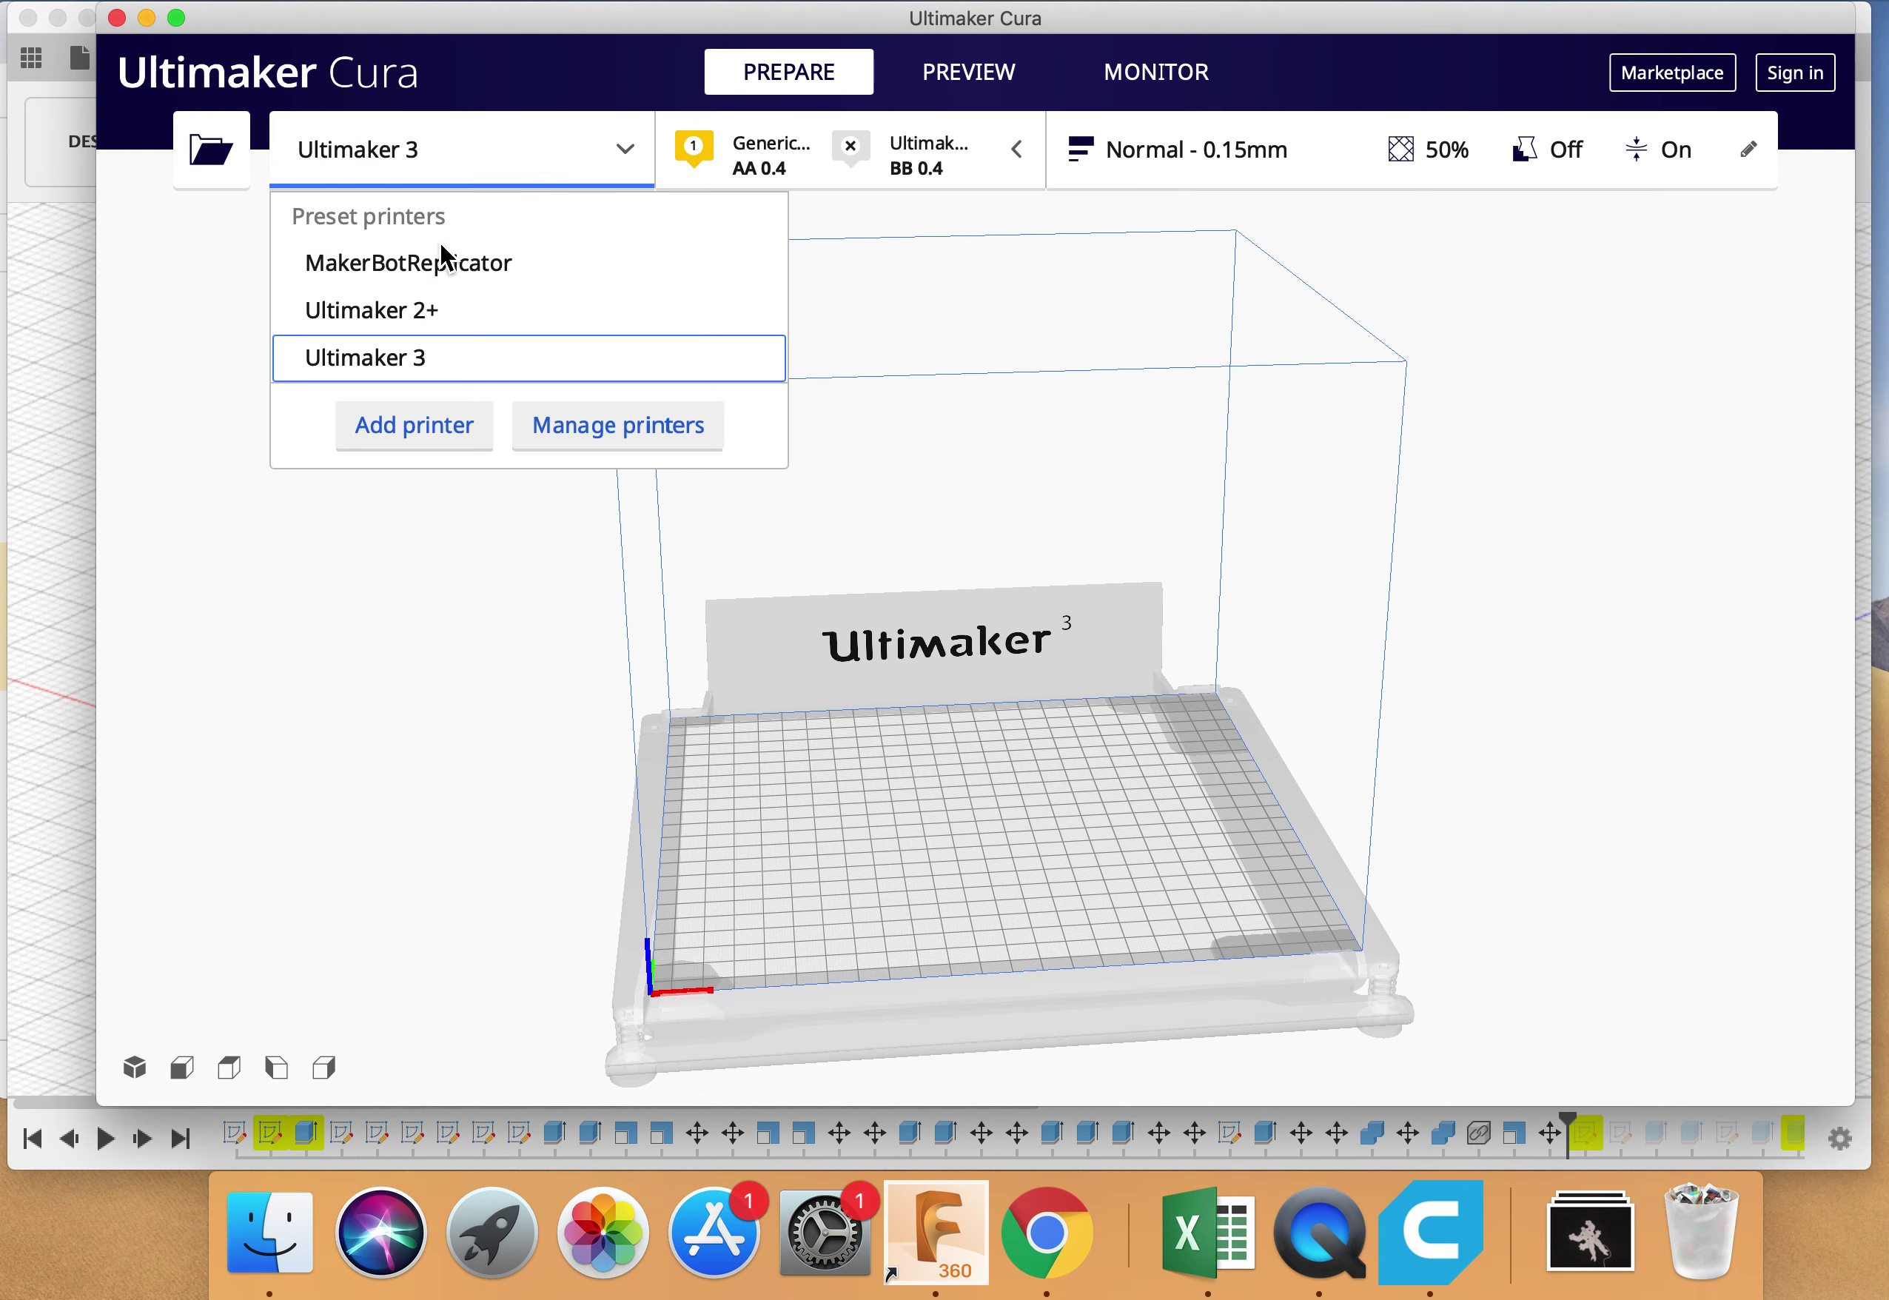
click(295, 750)
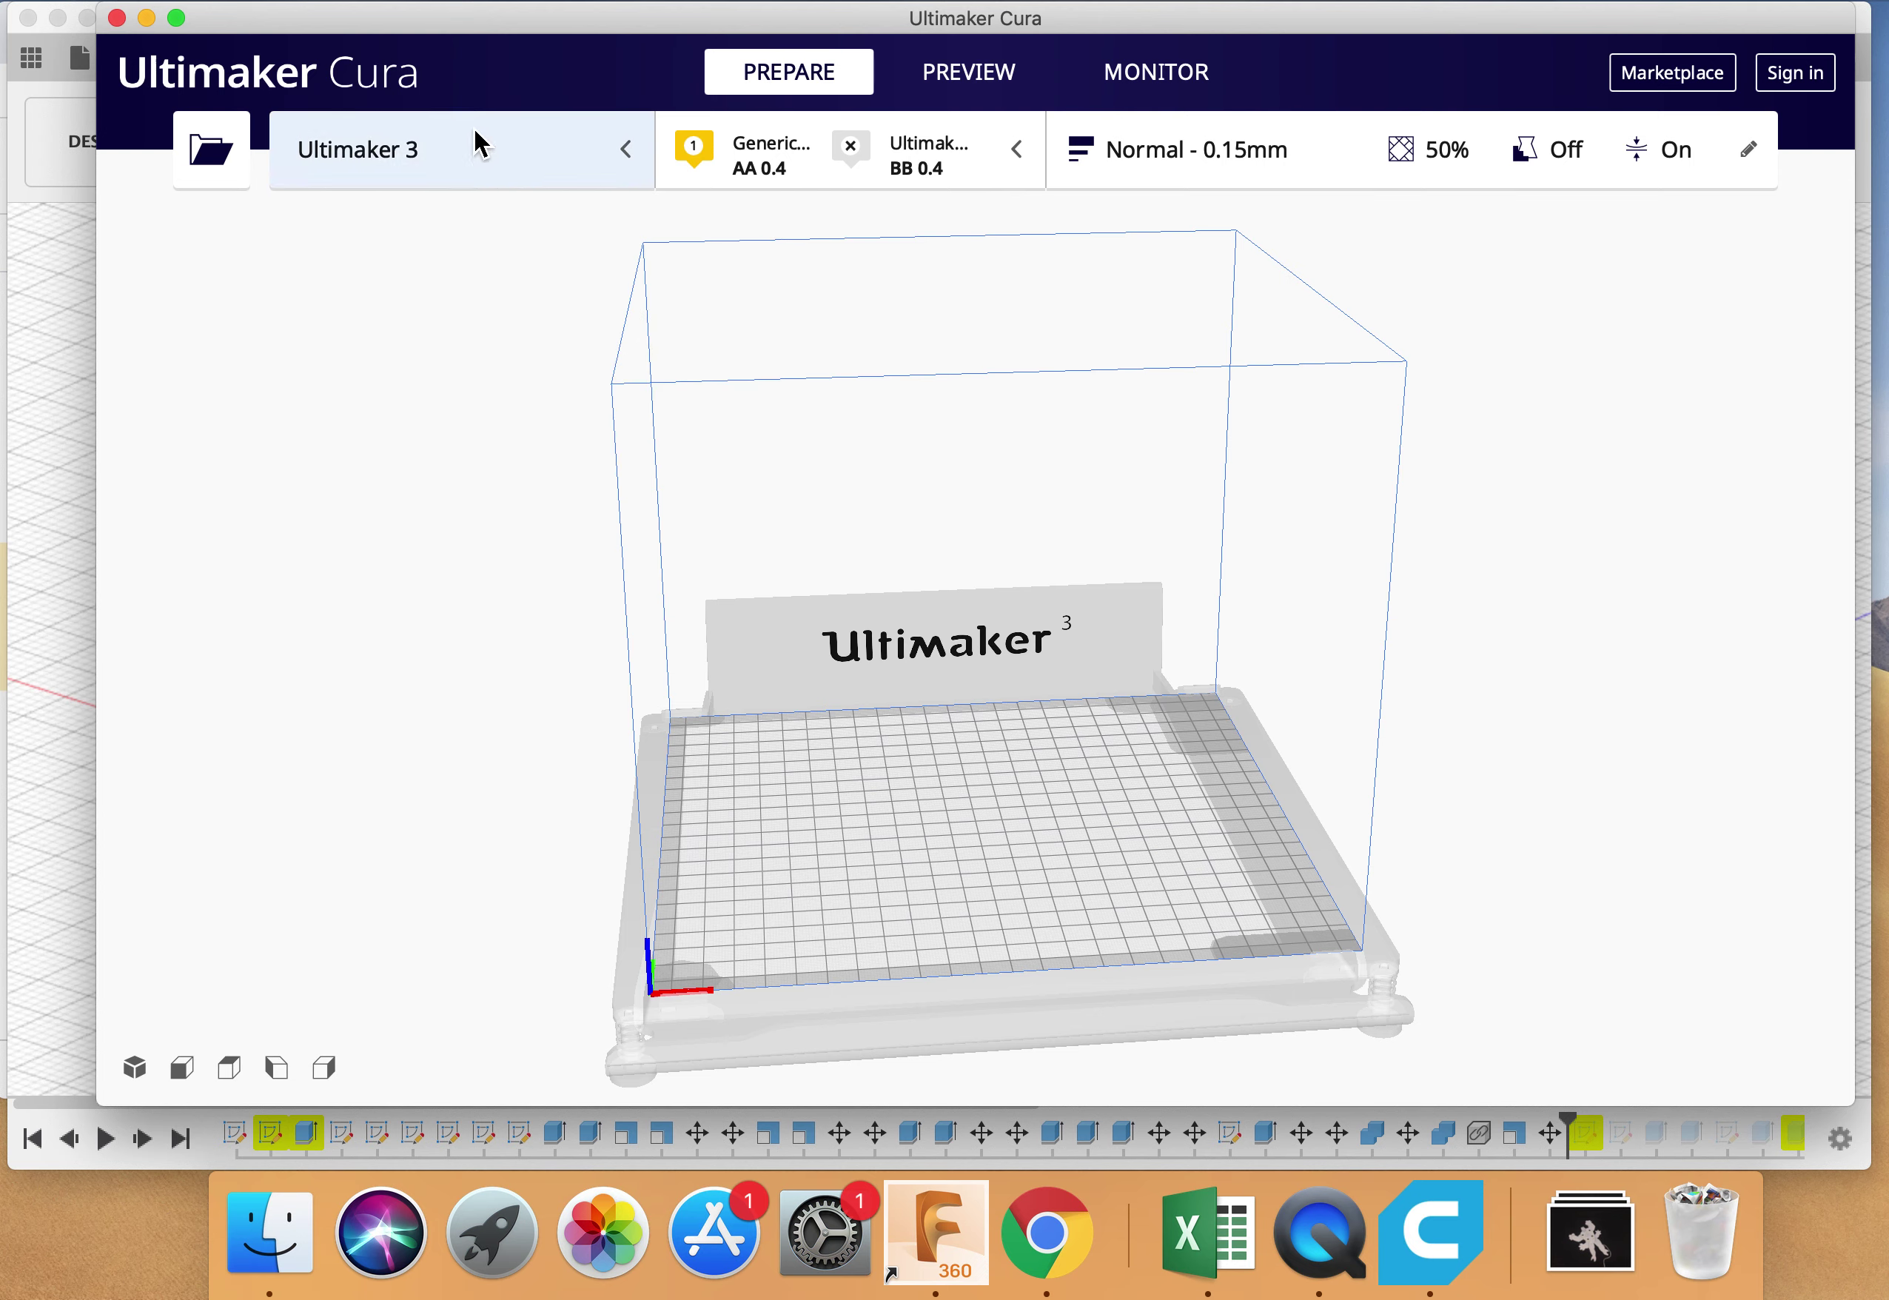
click(485, 160)
click(365, 182)
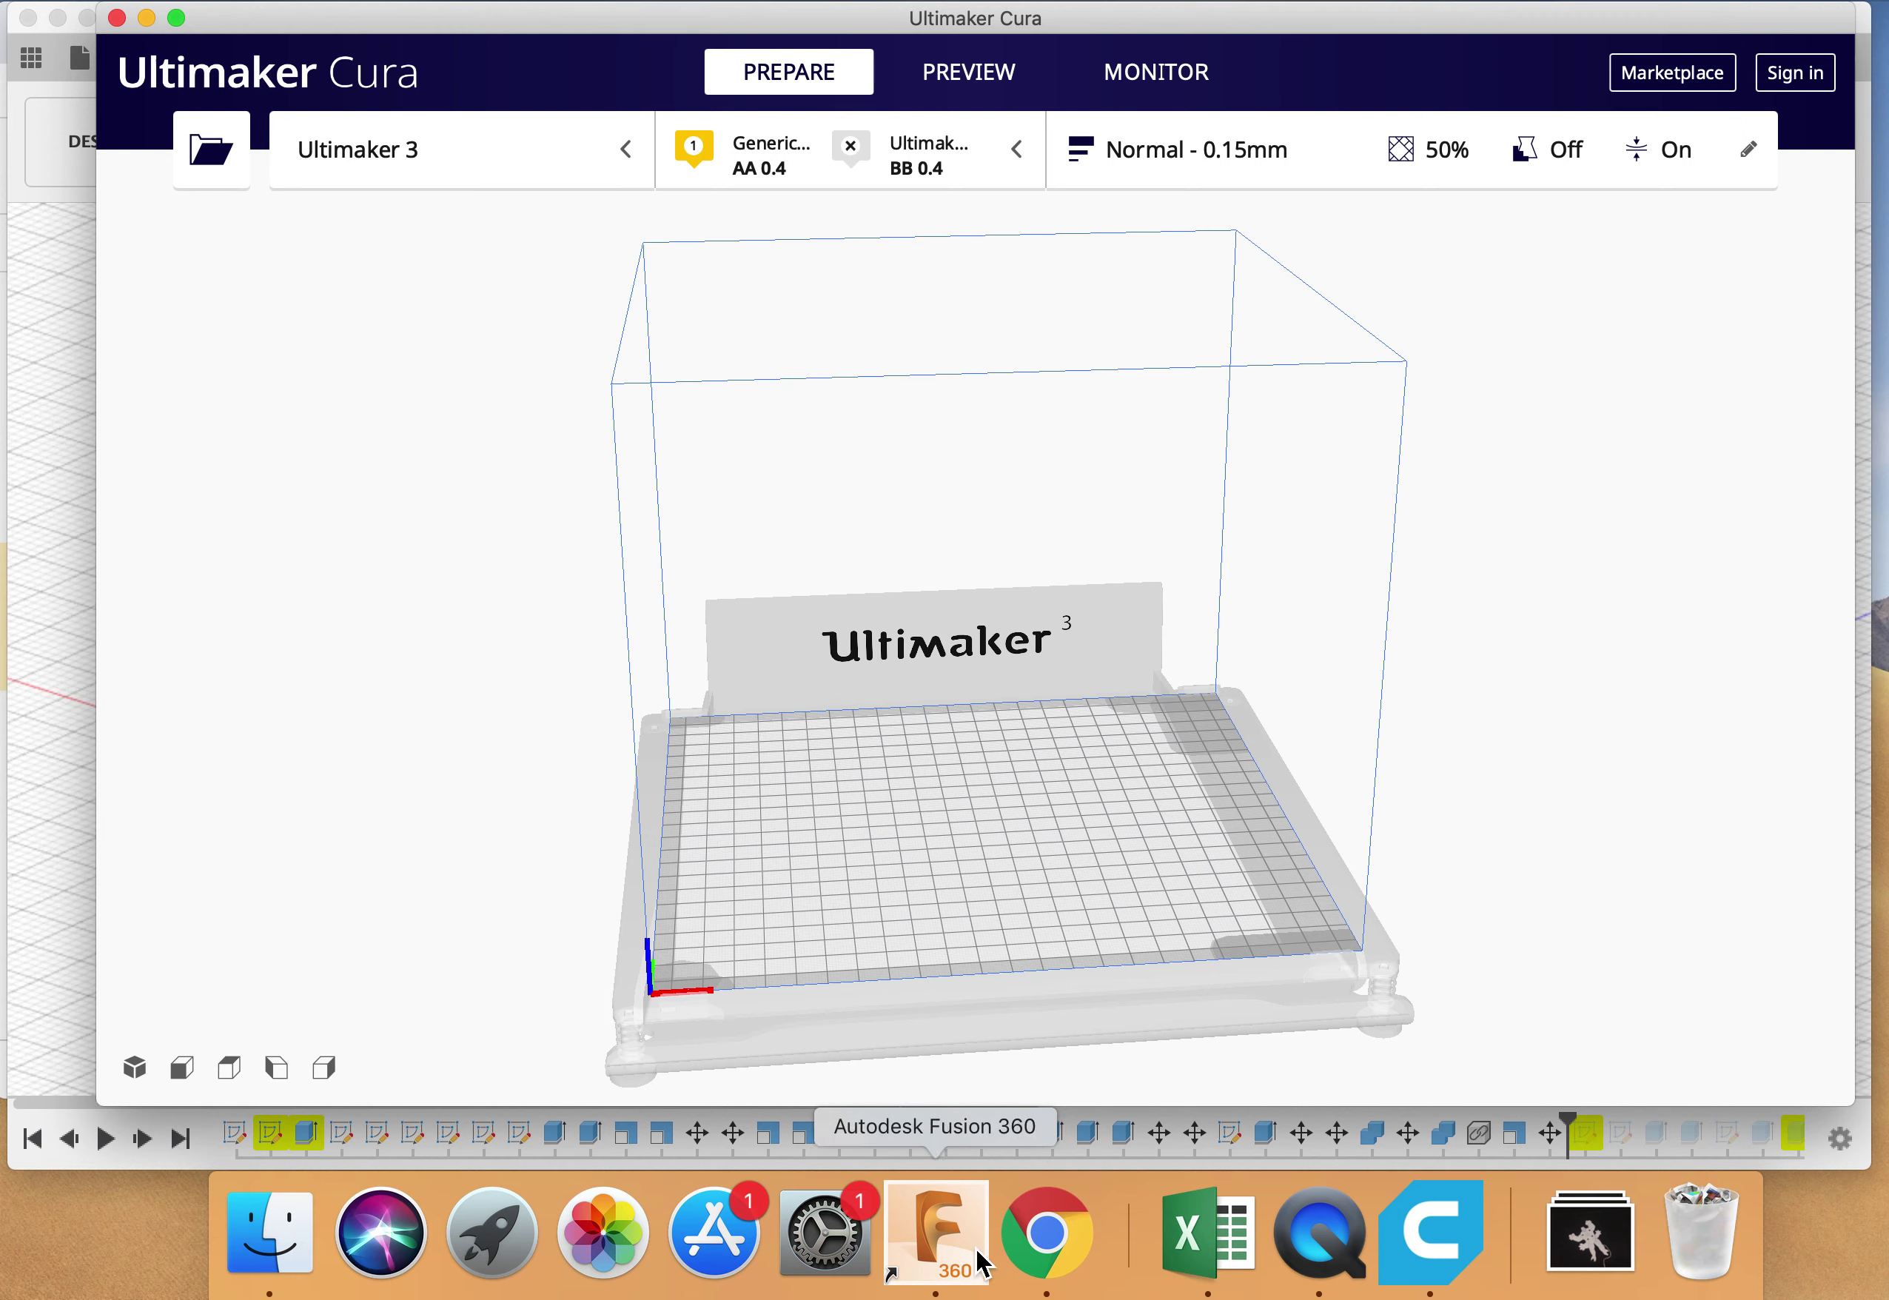
click(964, 1268)
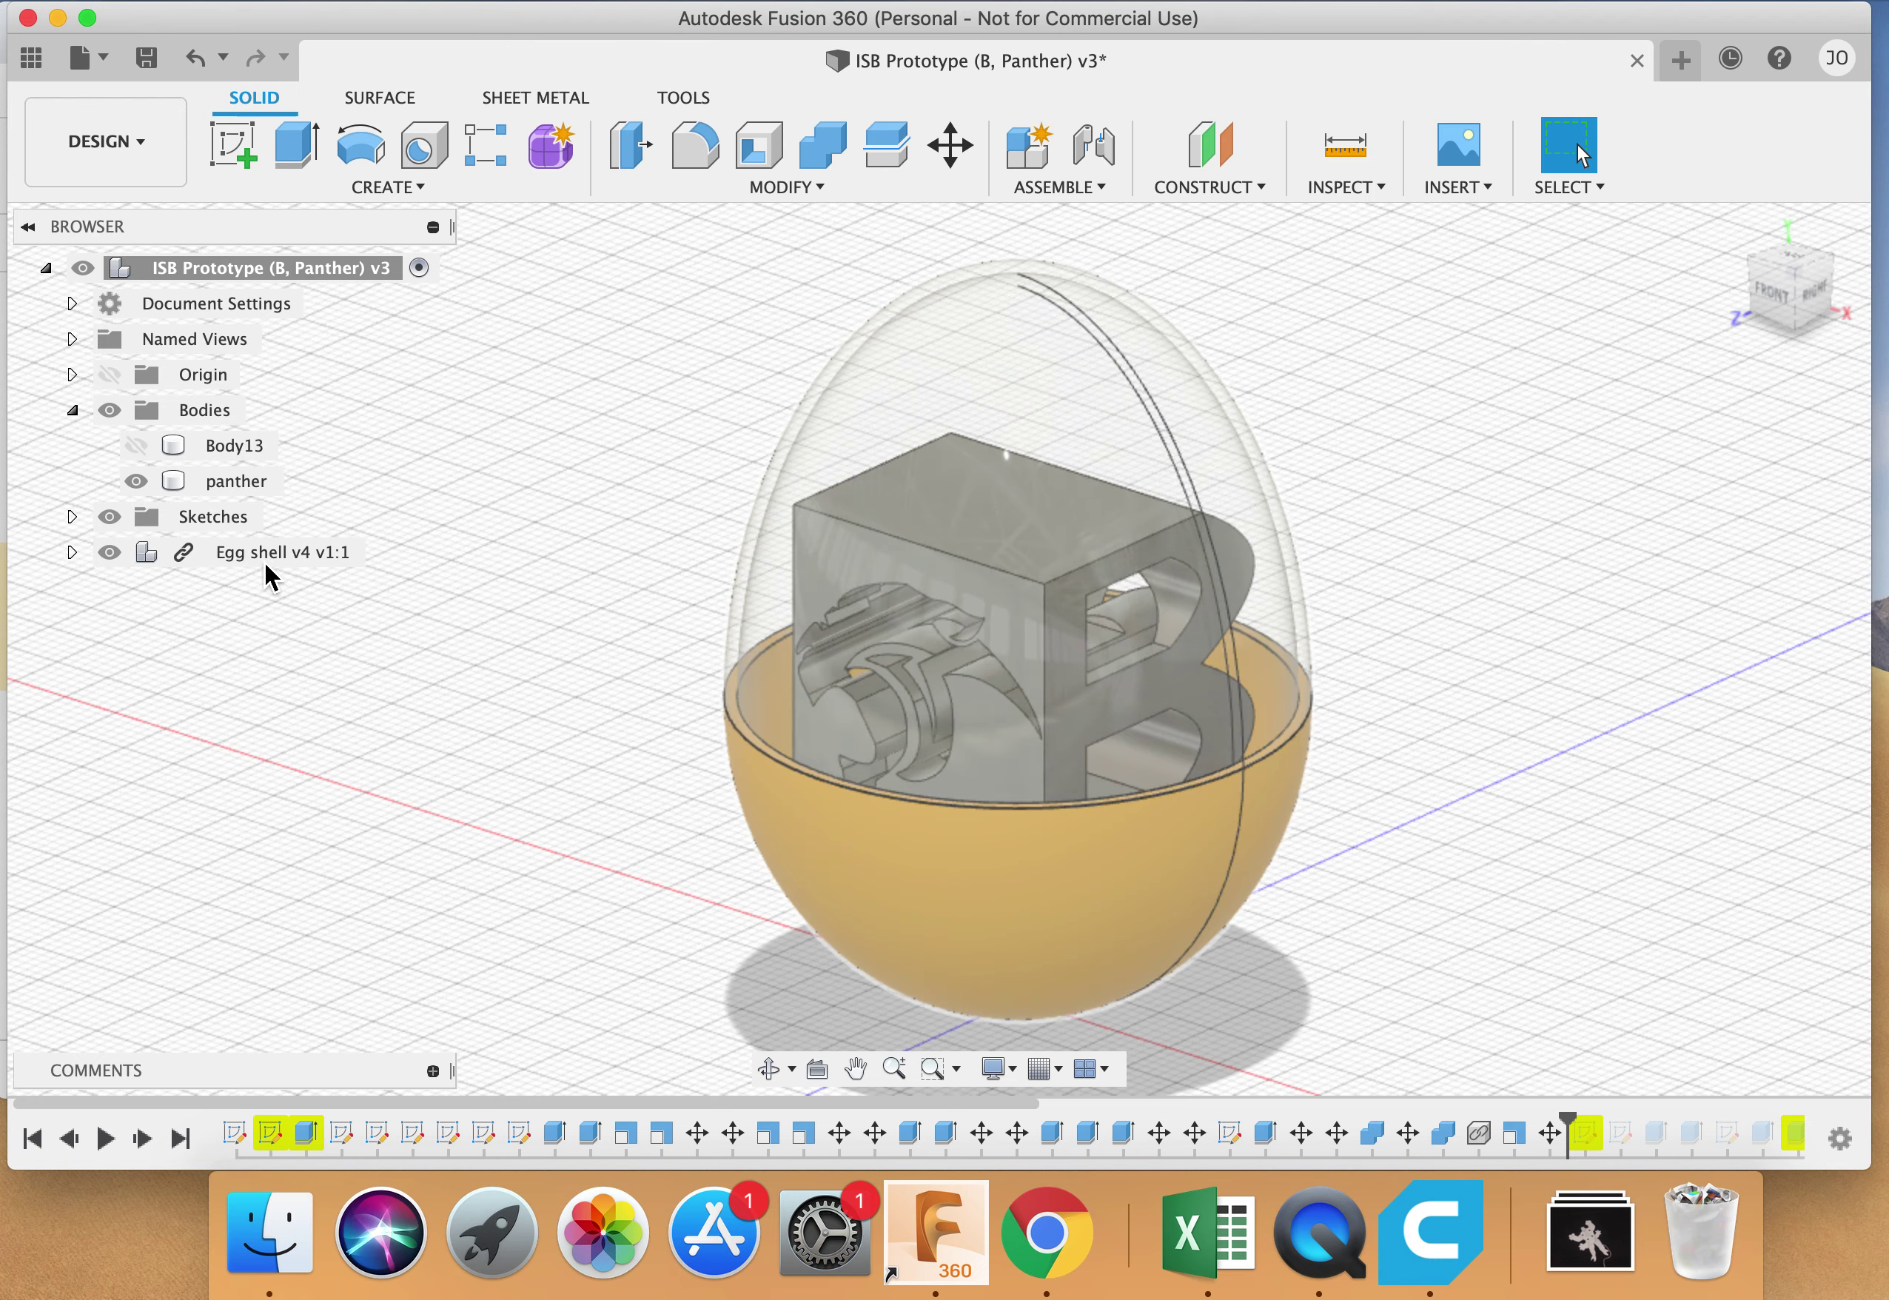
Hide the linked Egg shell v4 so only the panther cube body is visible.
click(110, 552)
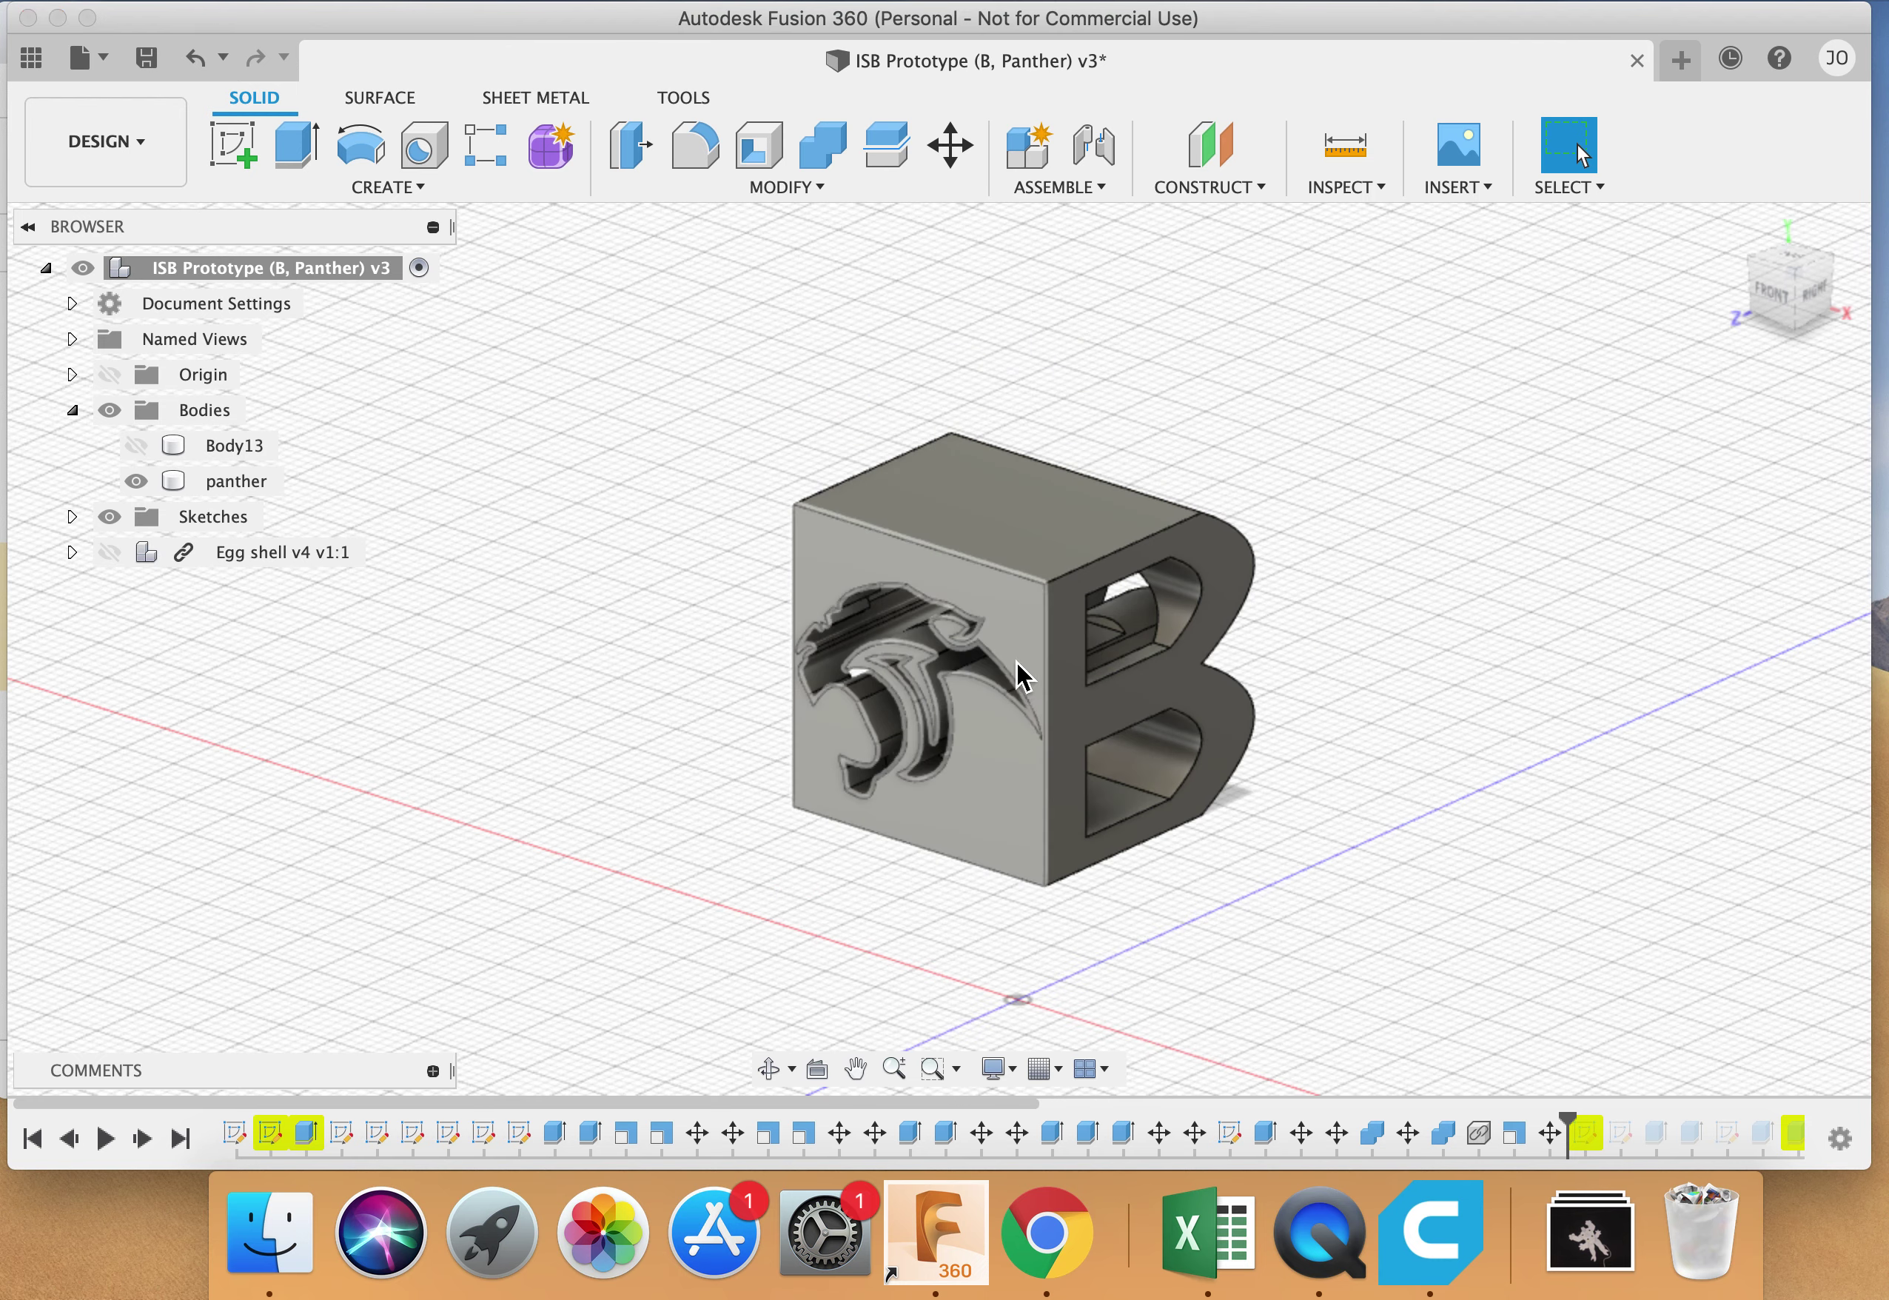
click(1057, 526)
click(206, 578)
click(110, 552)
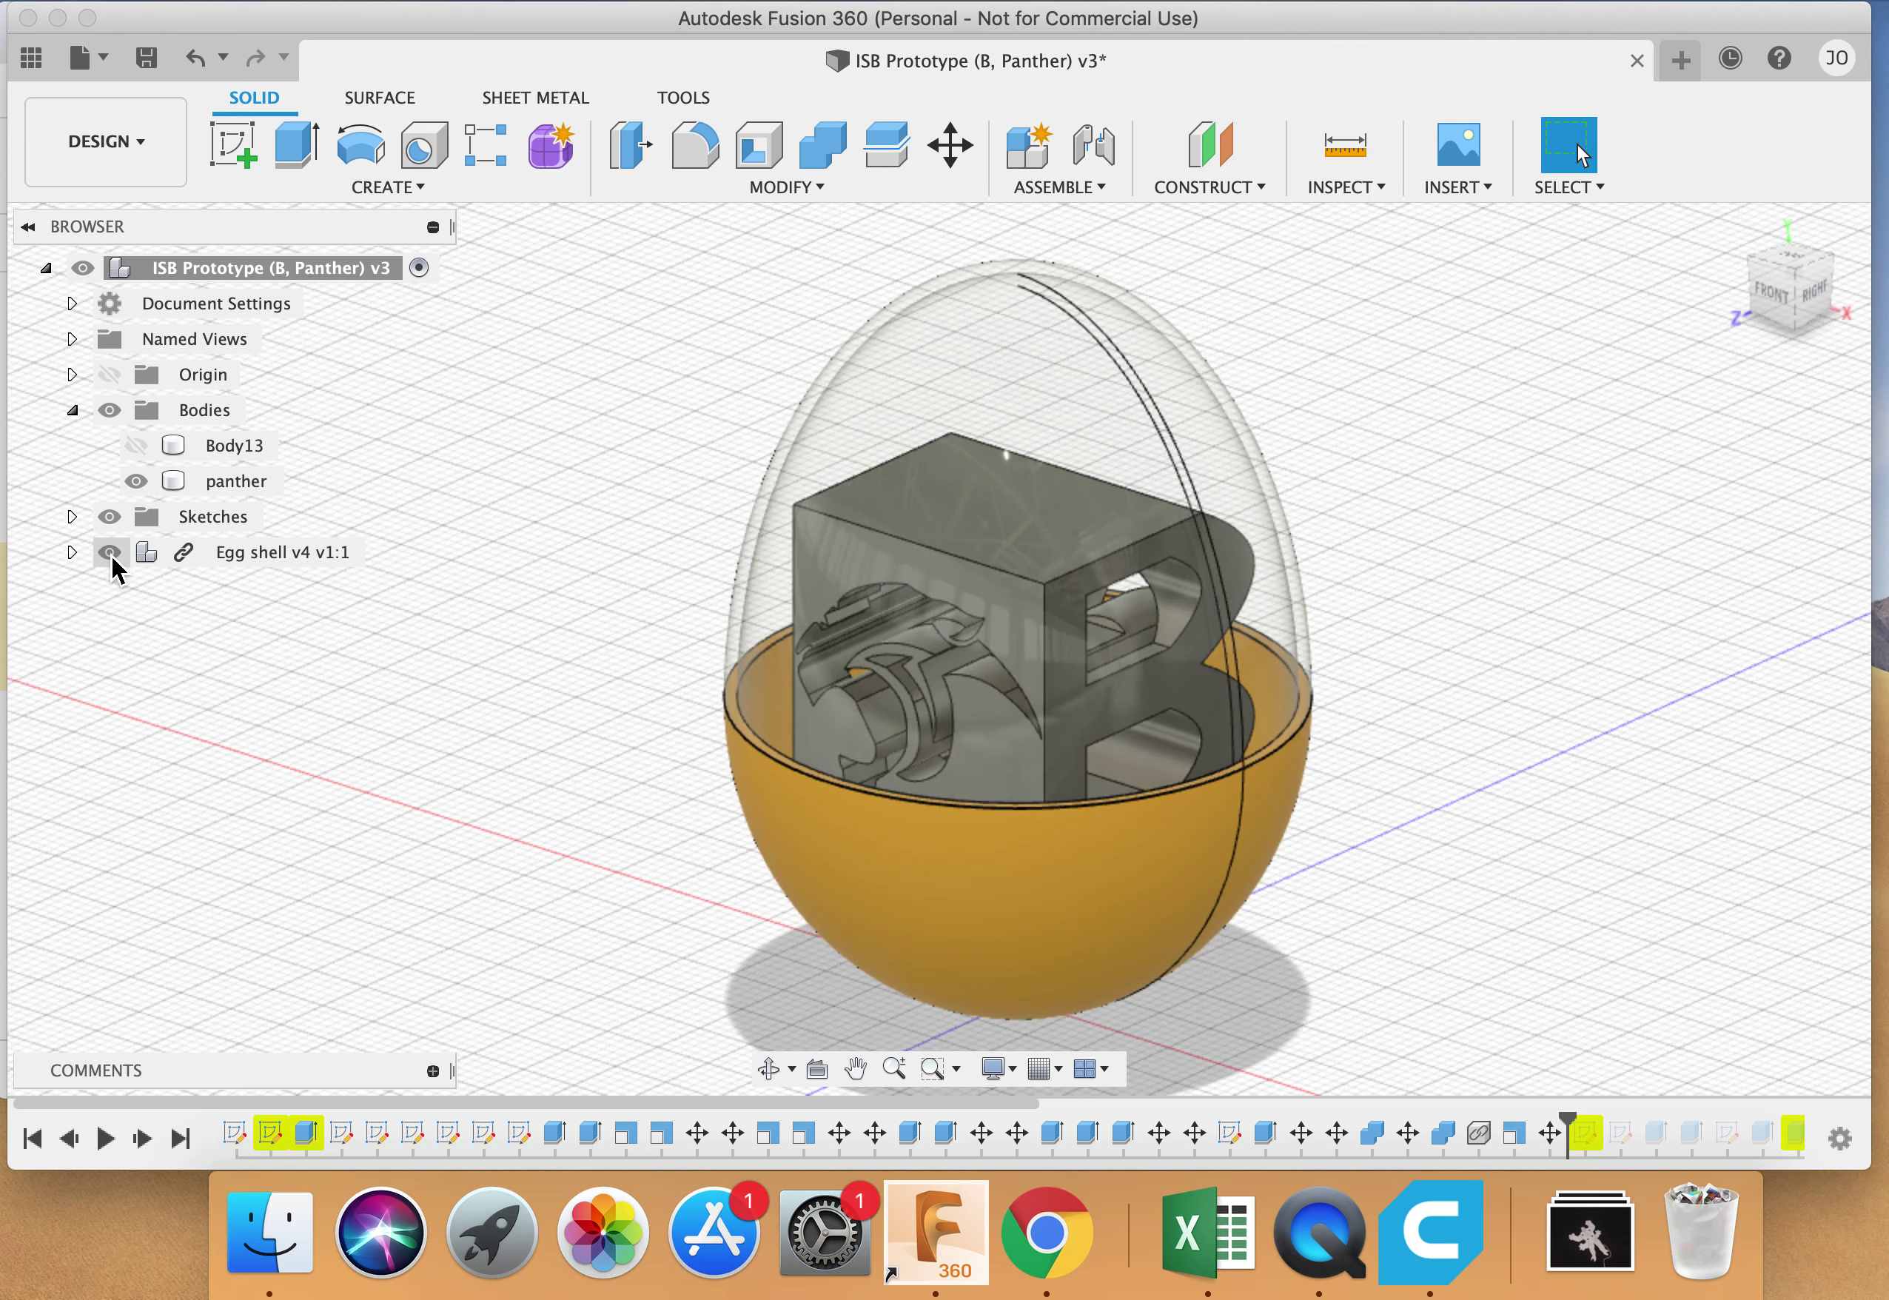
click(110, 552)
click(873, 592)
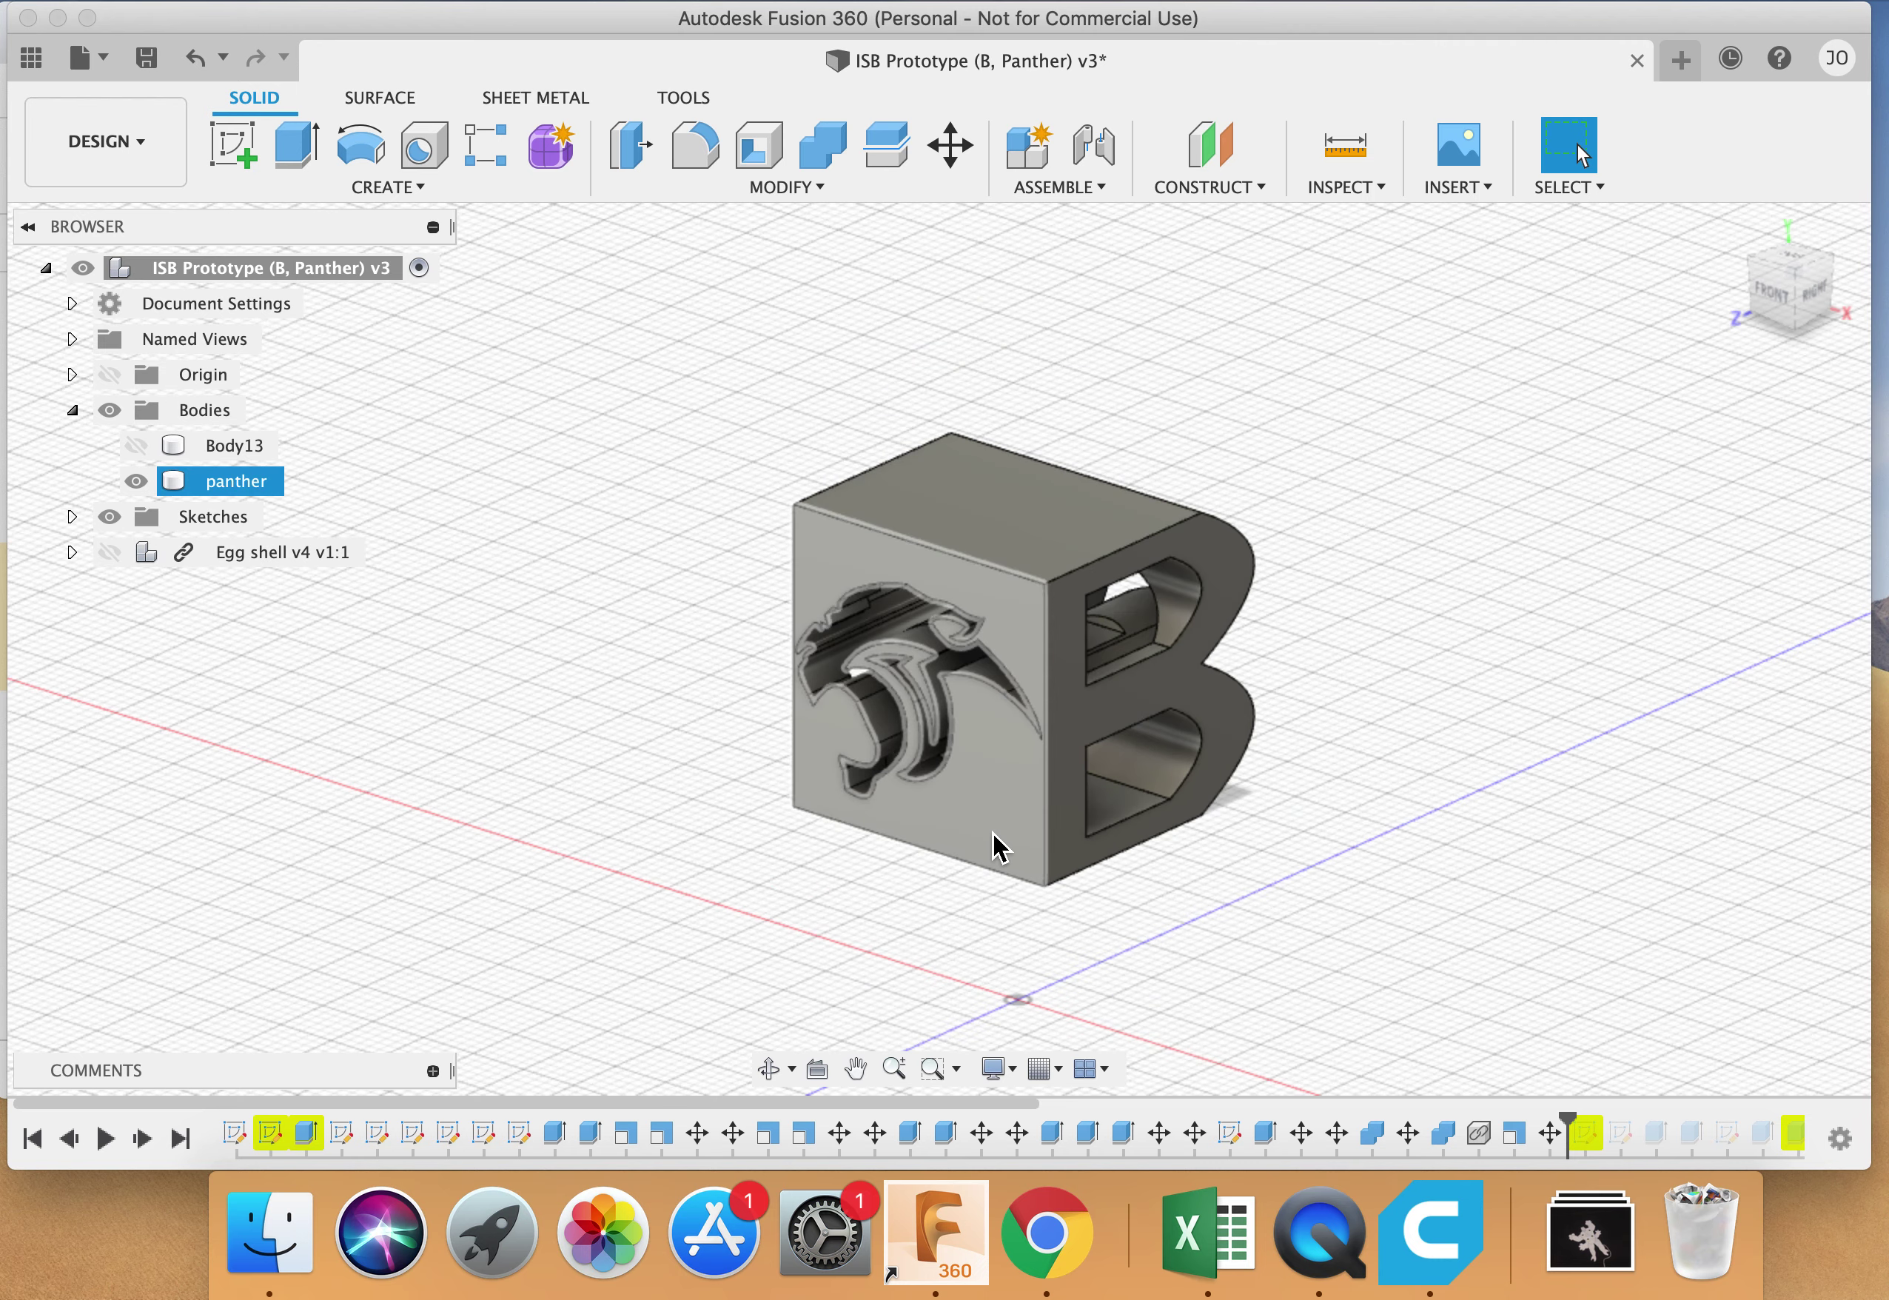
click(1042, 910)
click(1070, 535)
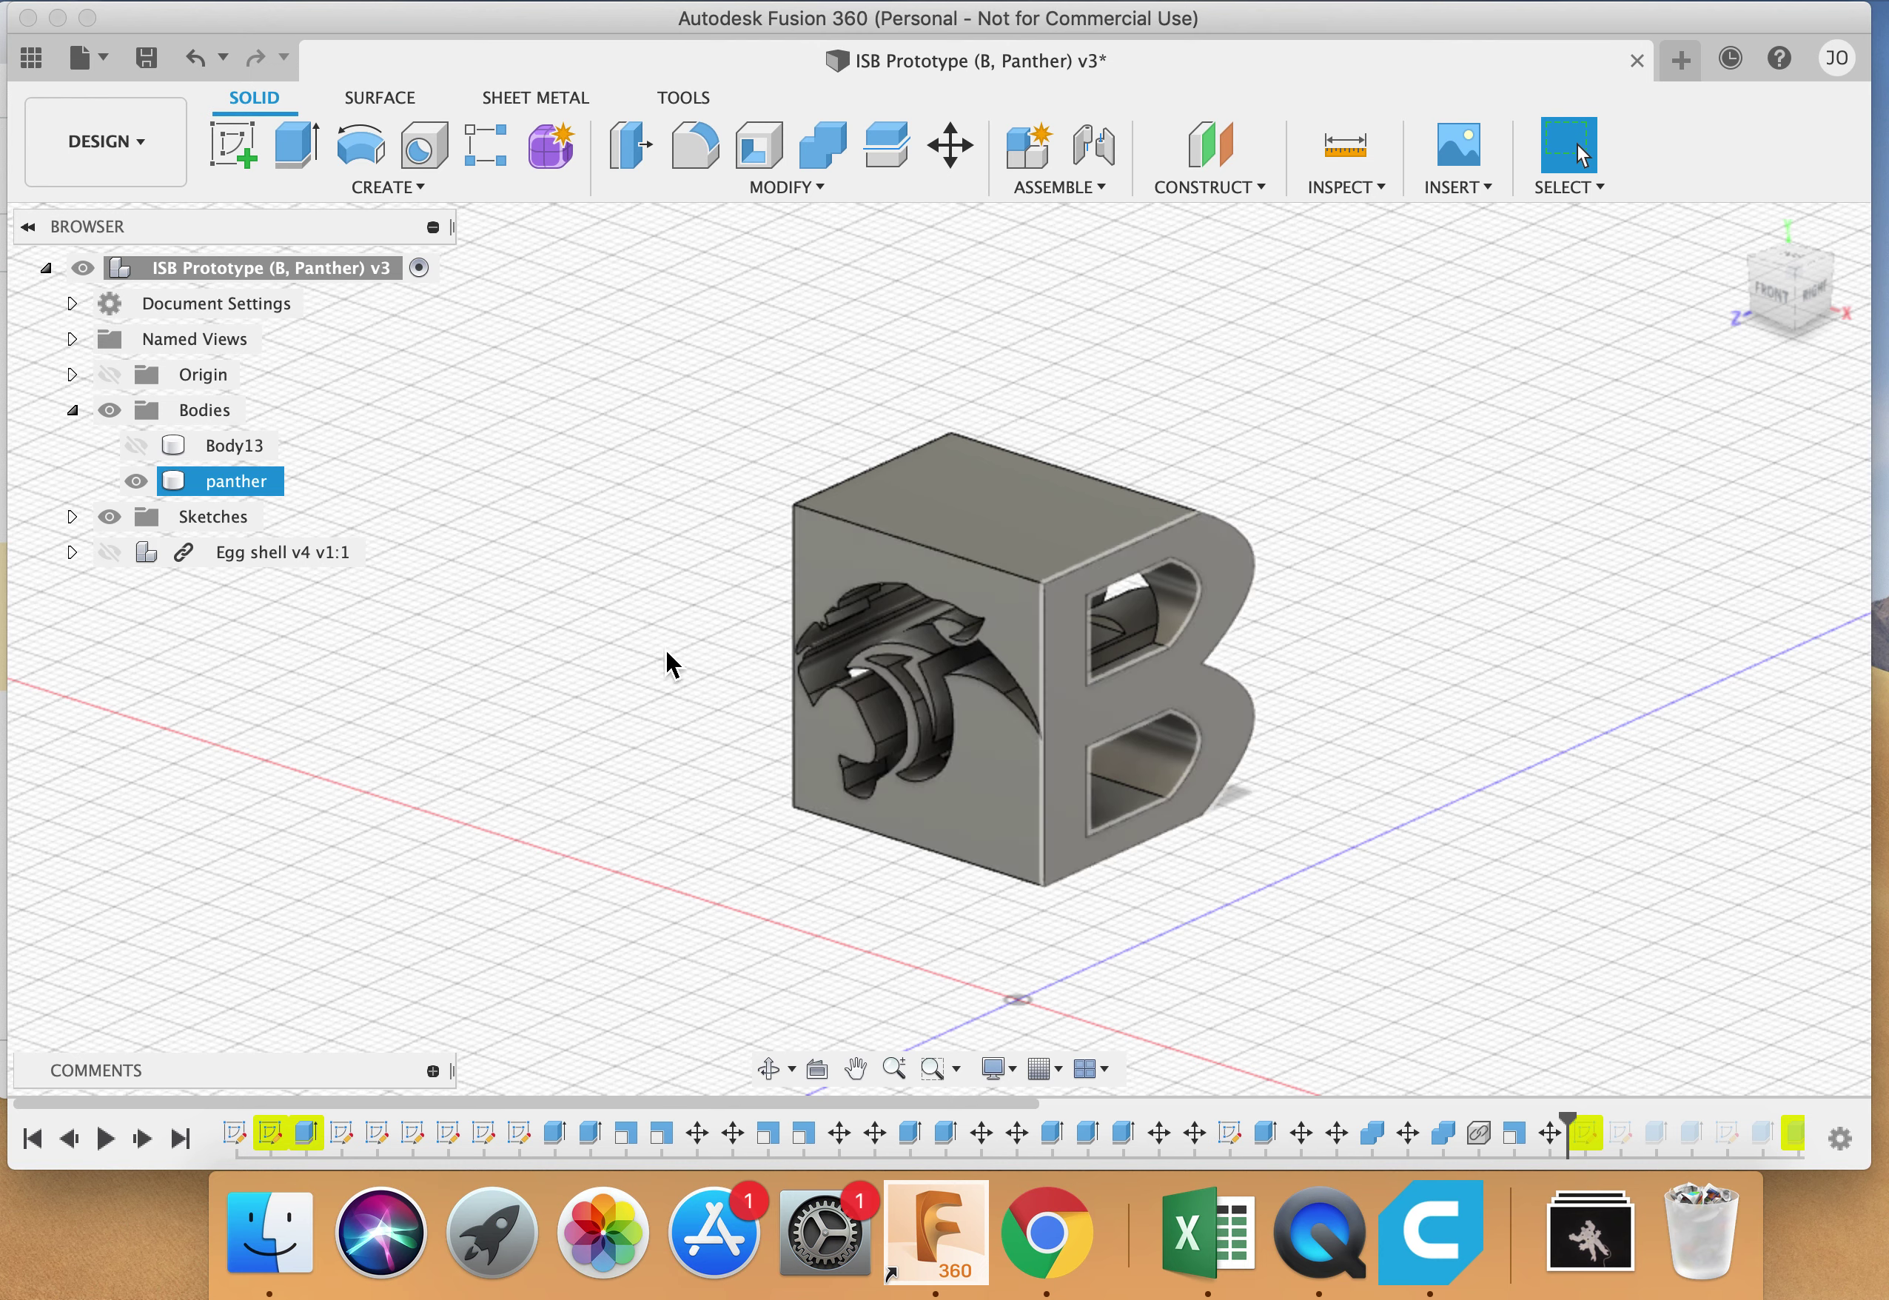
click(321, 209)
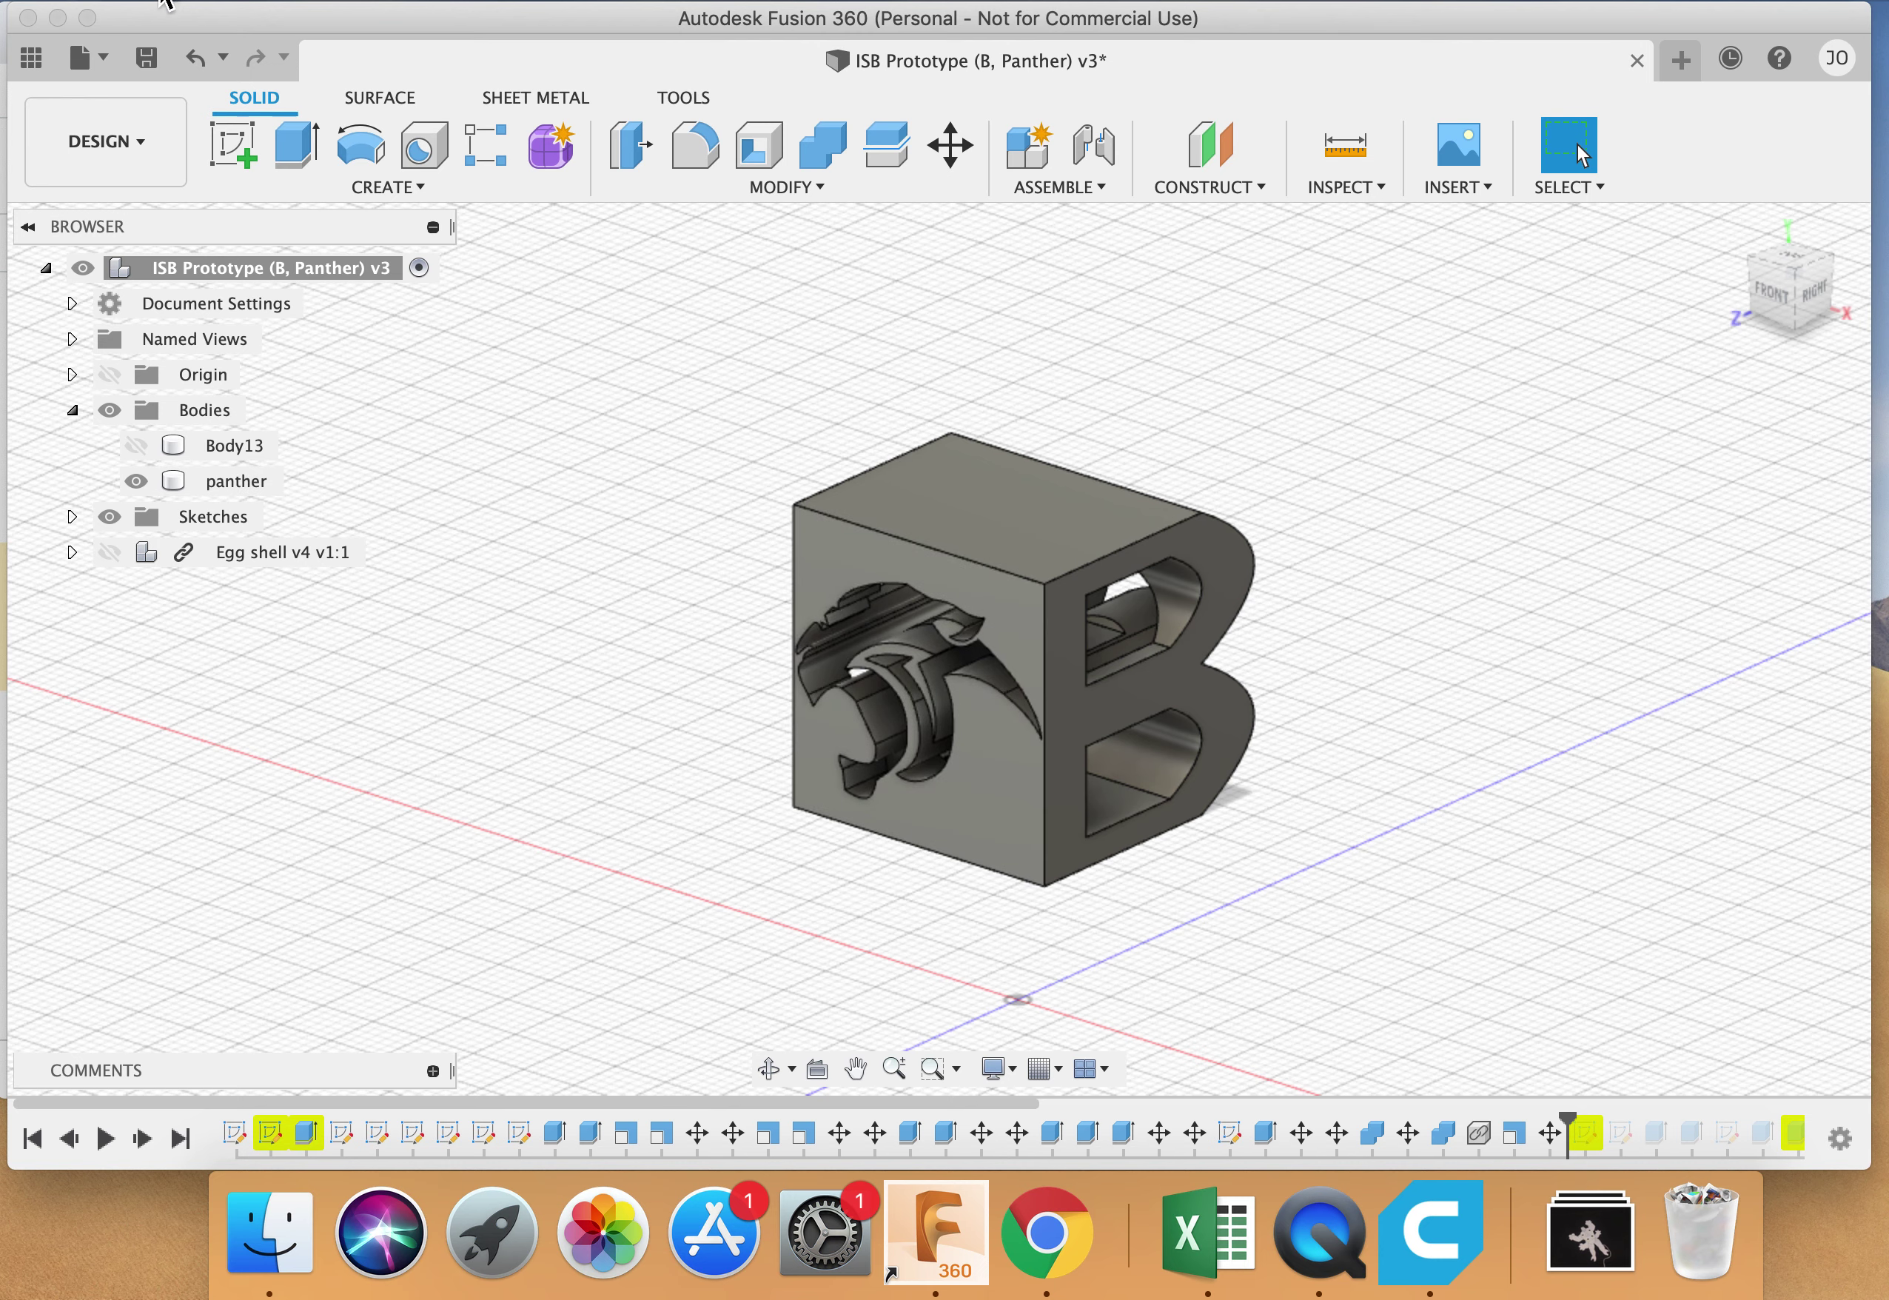
Start the 3D Print command and select the panther body.
click(164, 2)
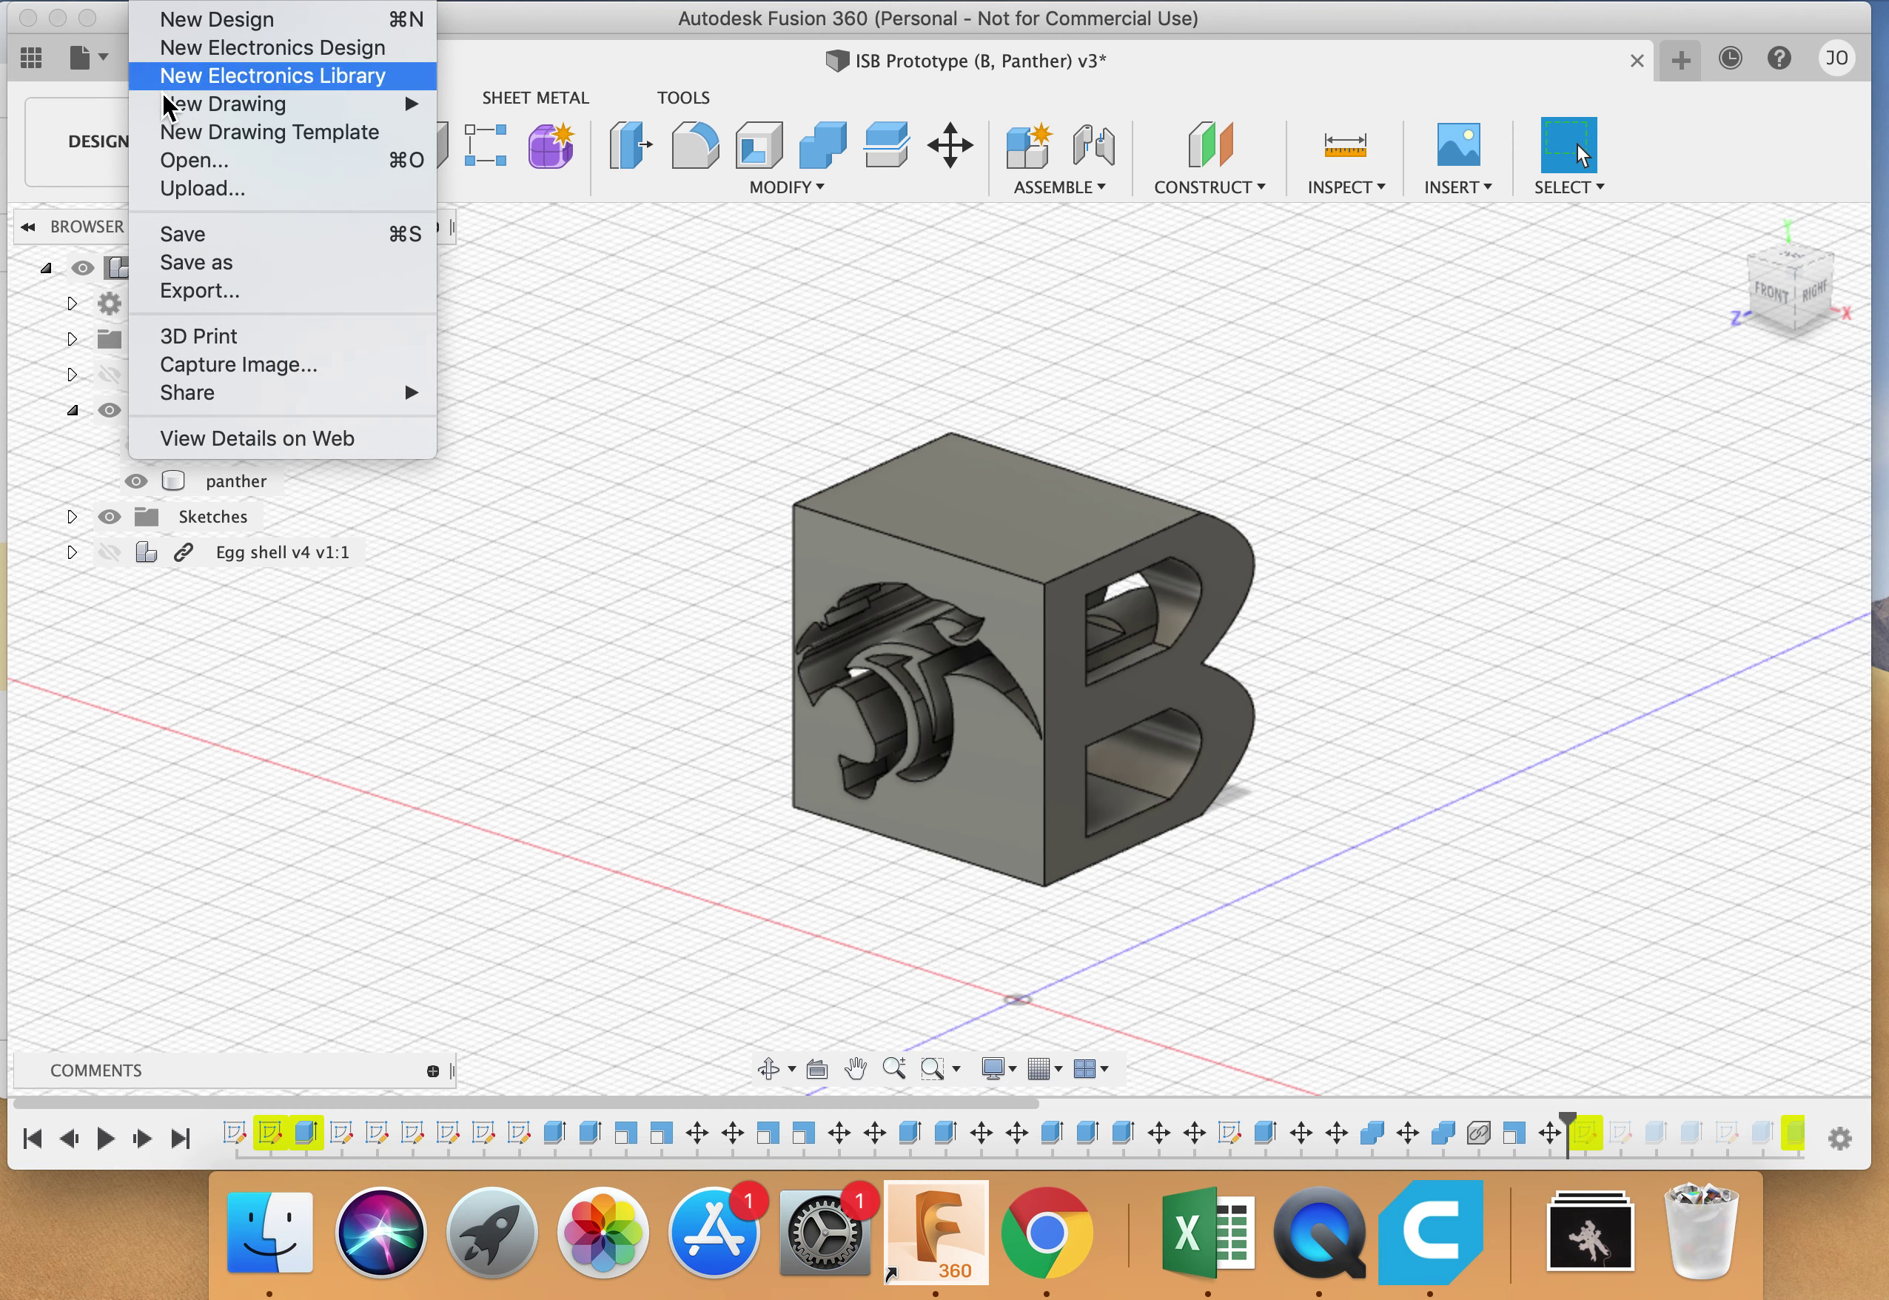
click(175, 346)
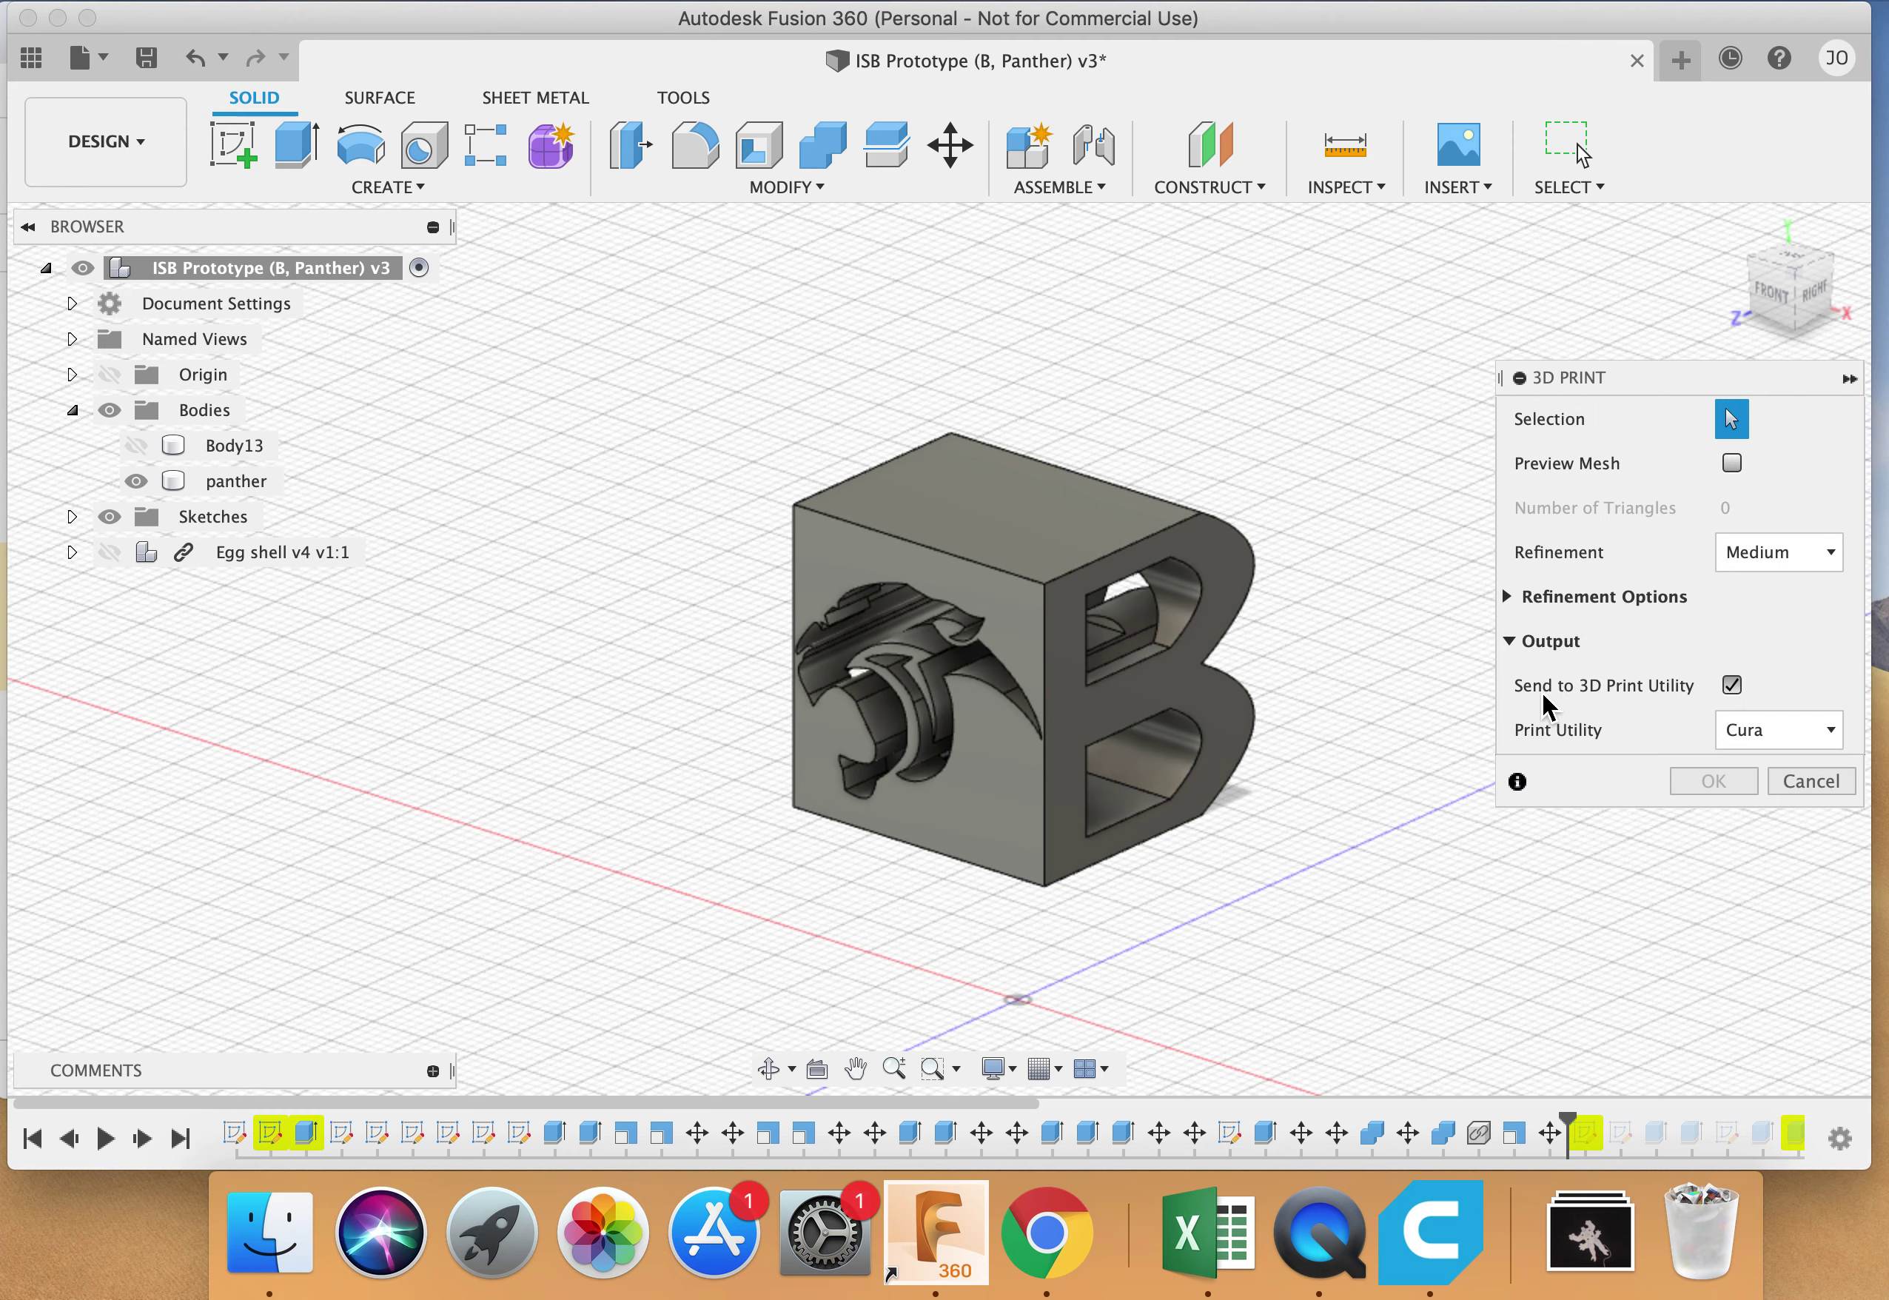
click(1735, 689)
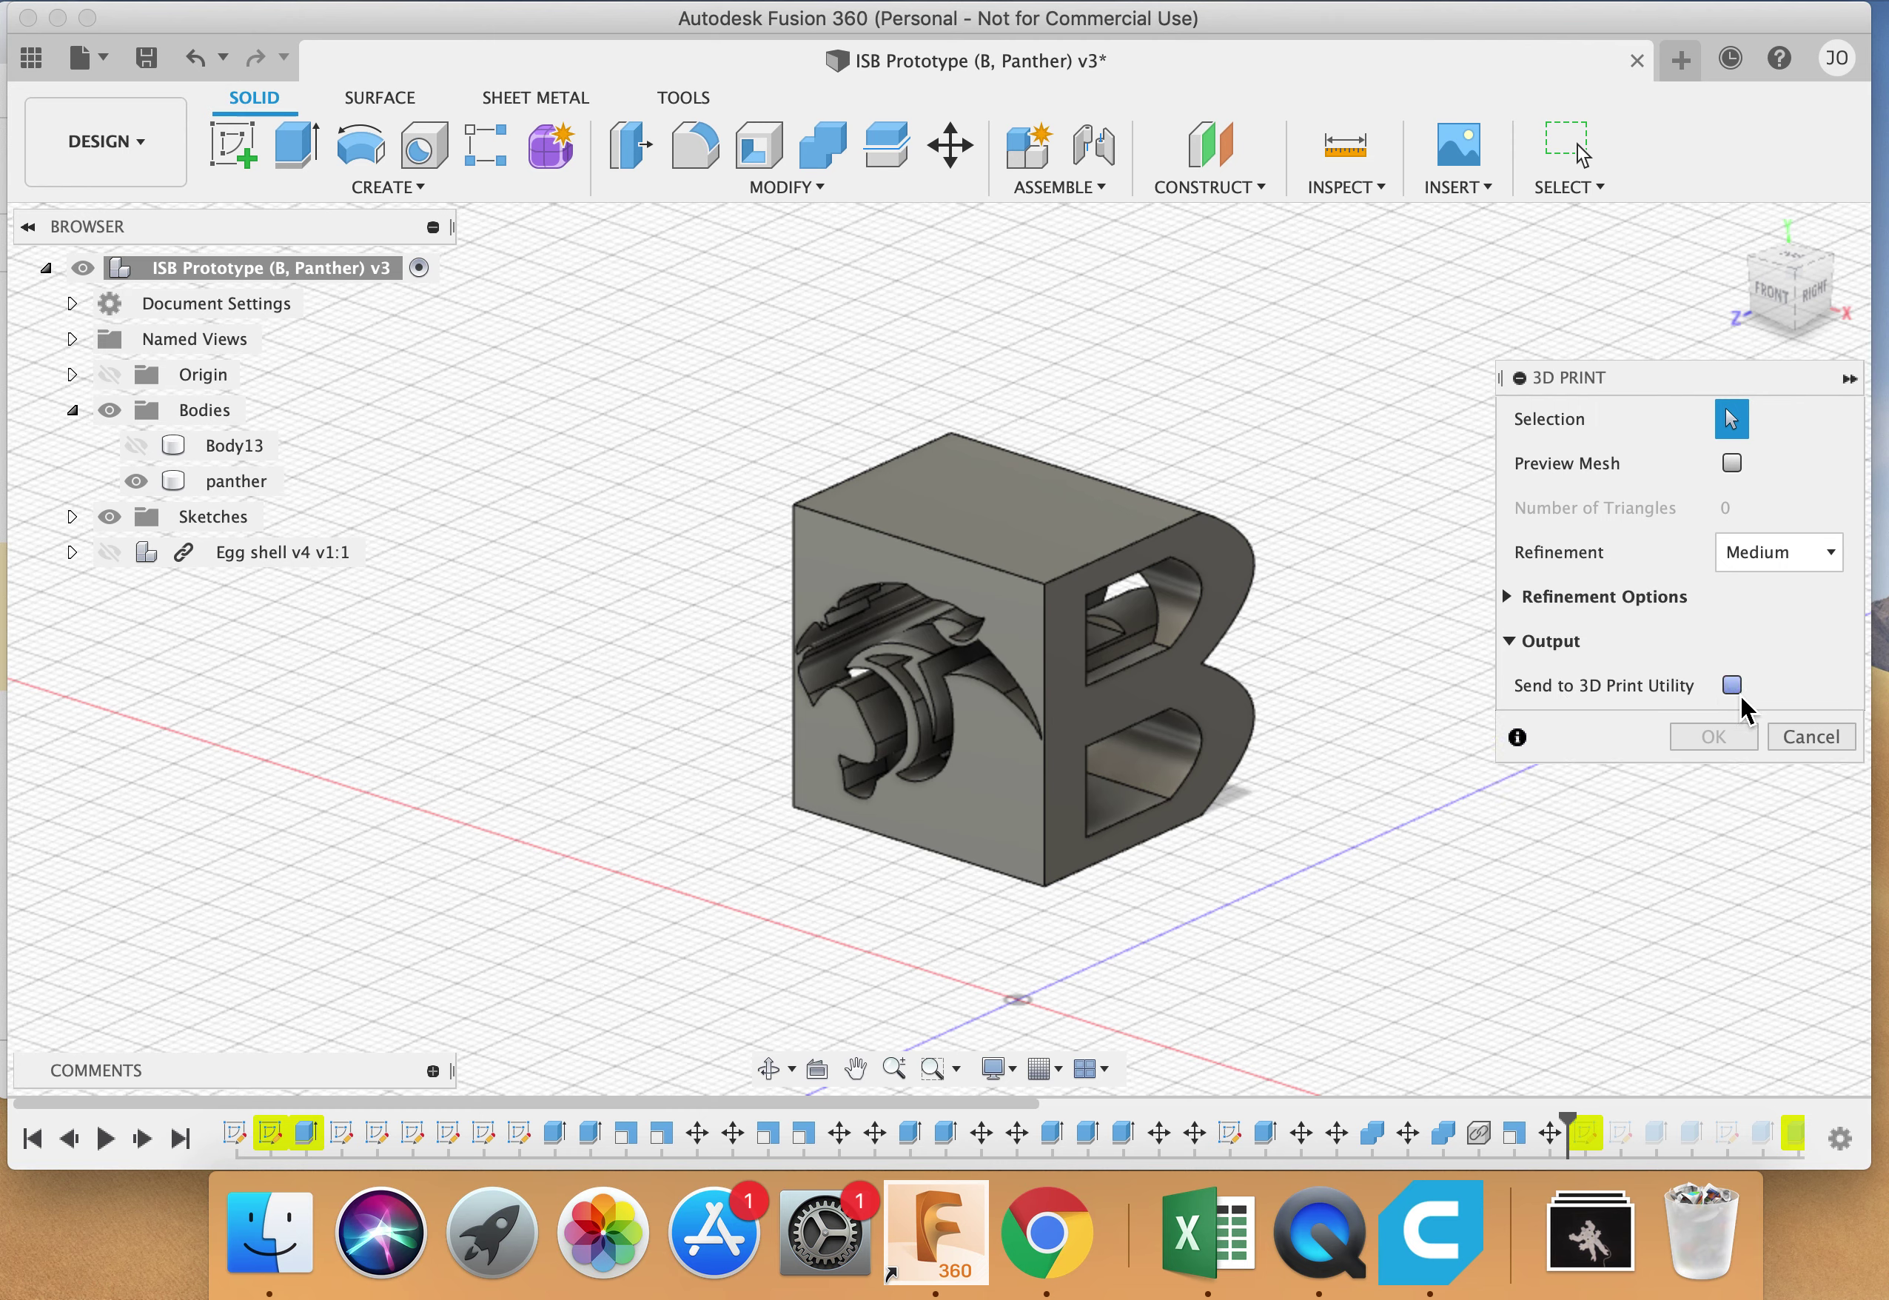
click(1734, 686)
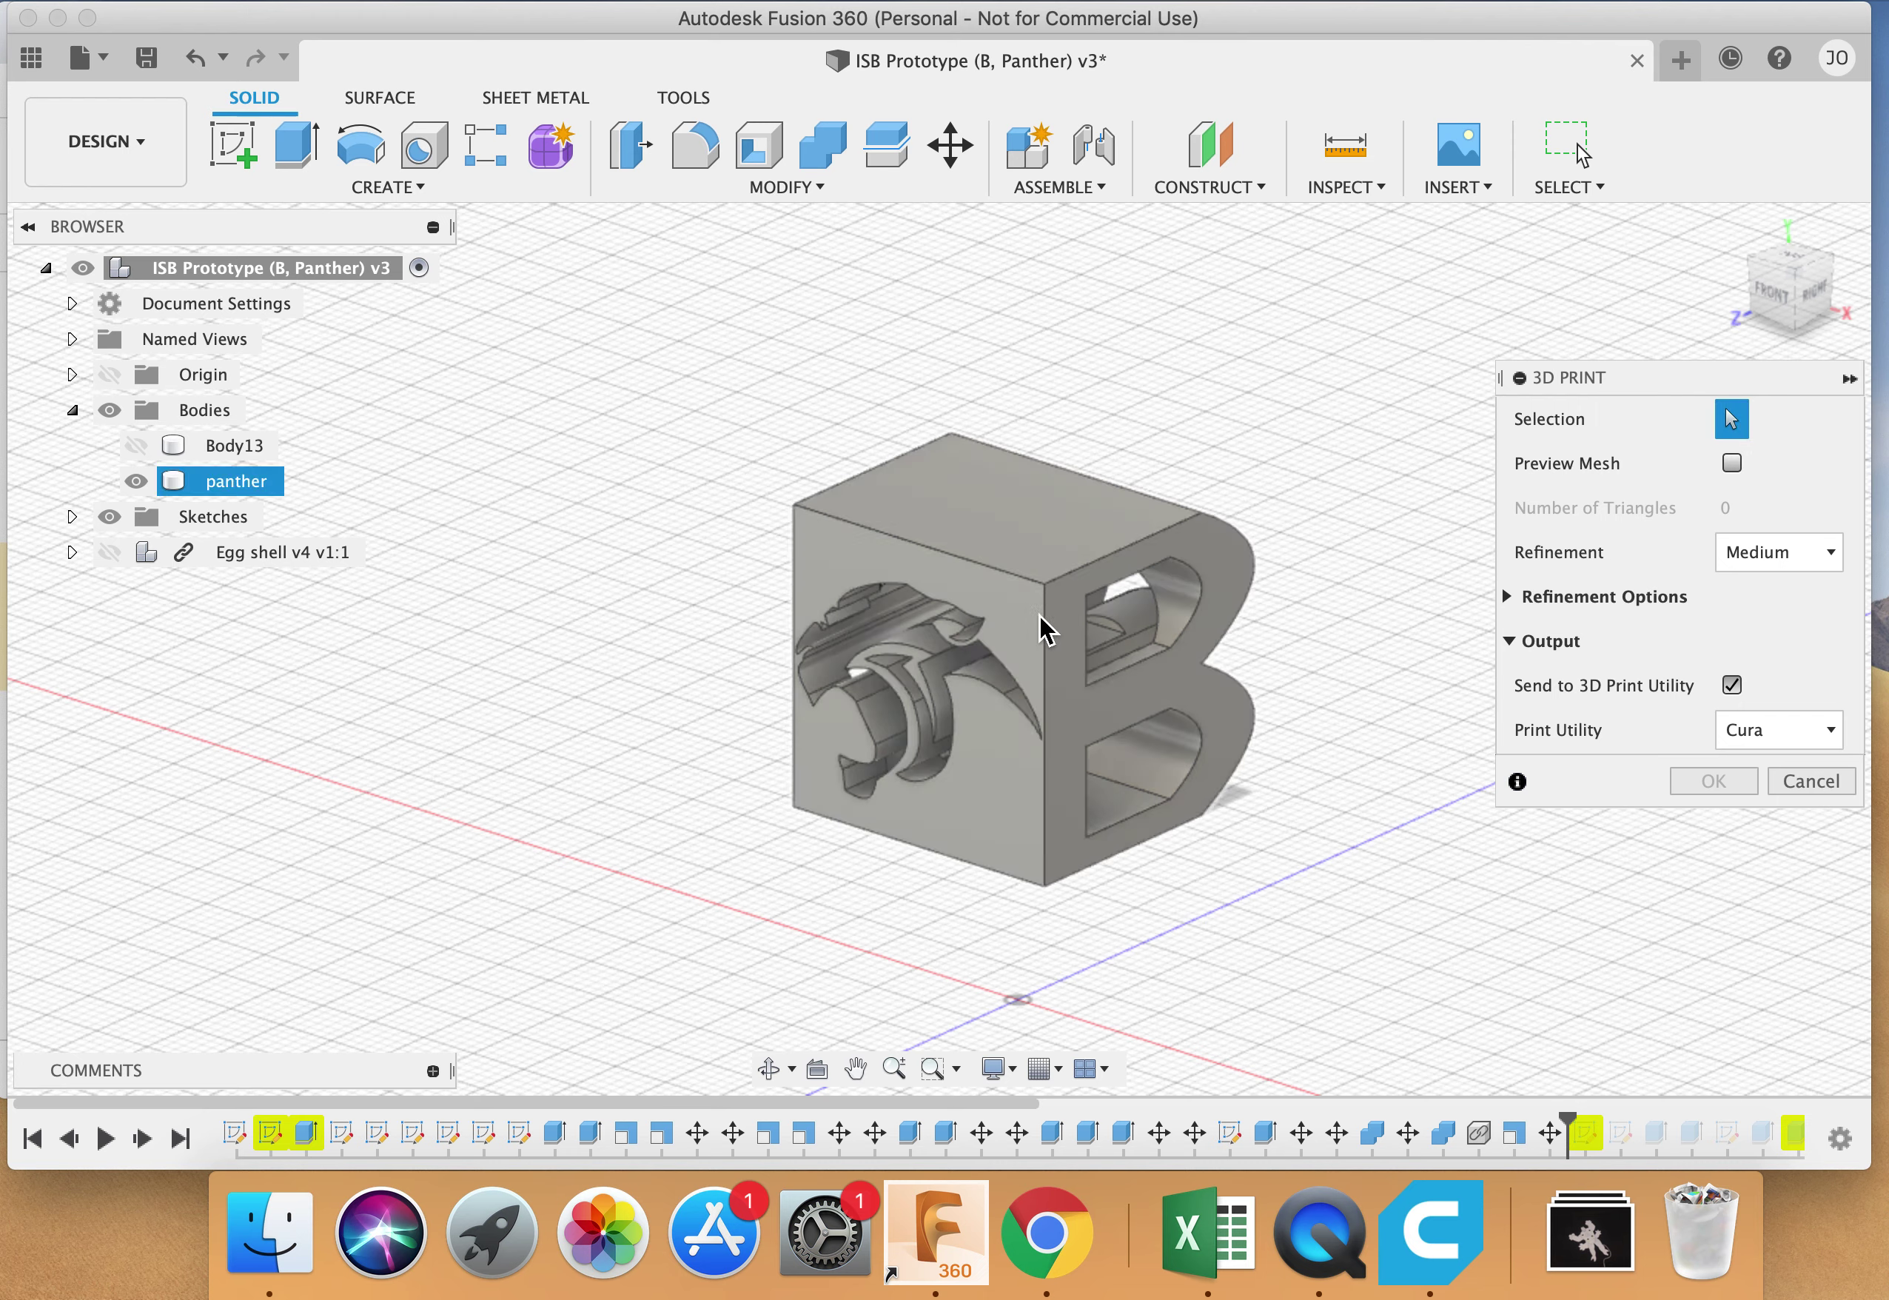
click(1038, 645)
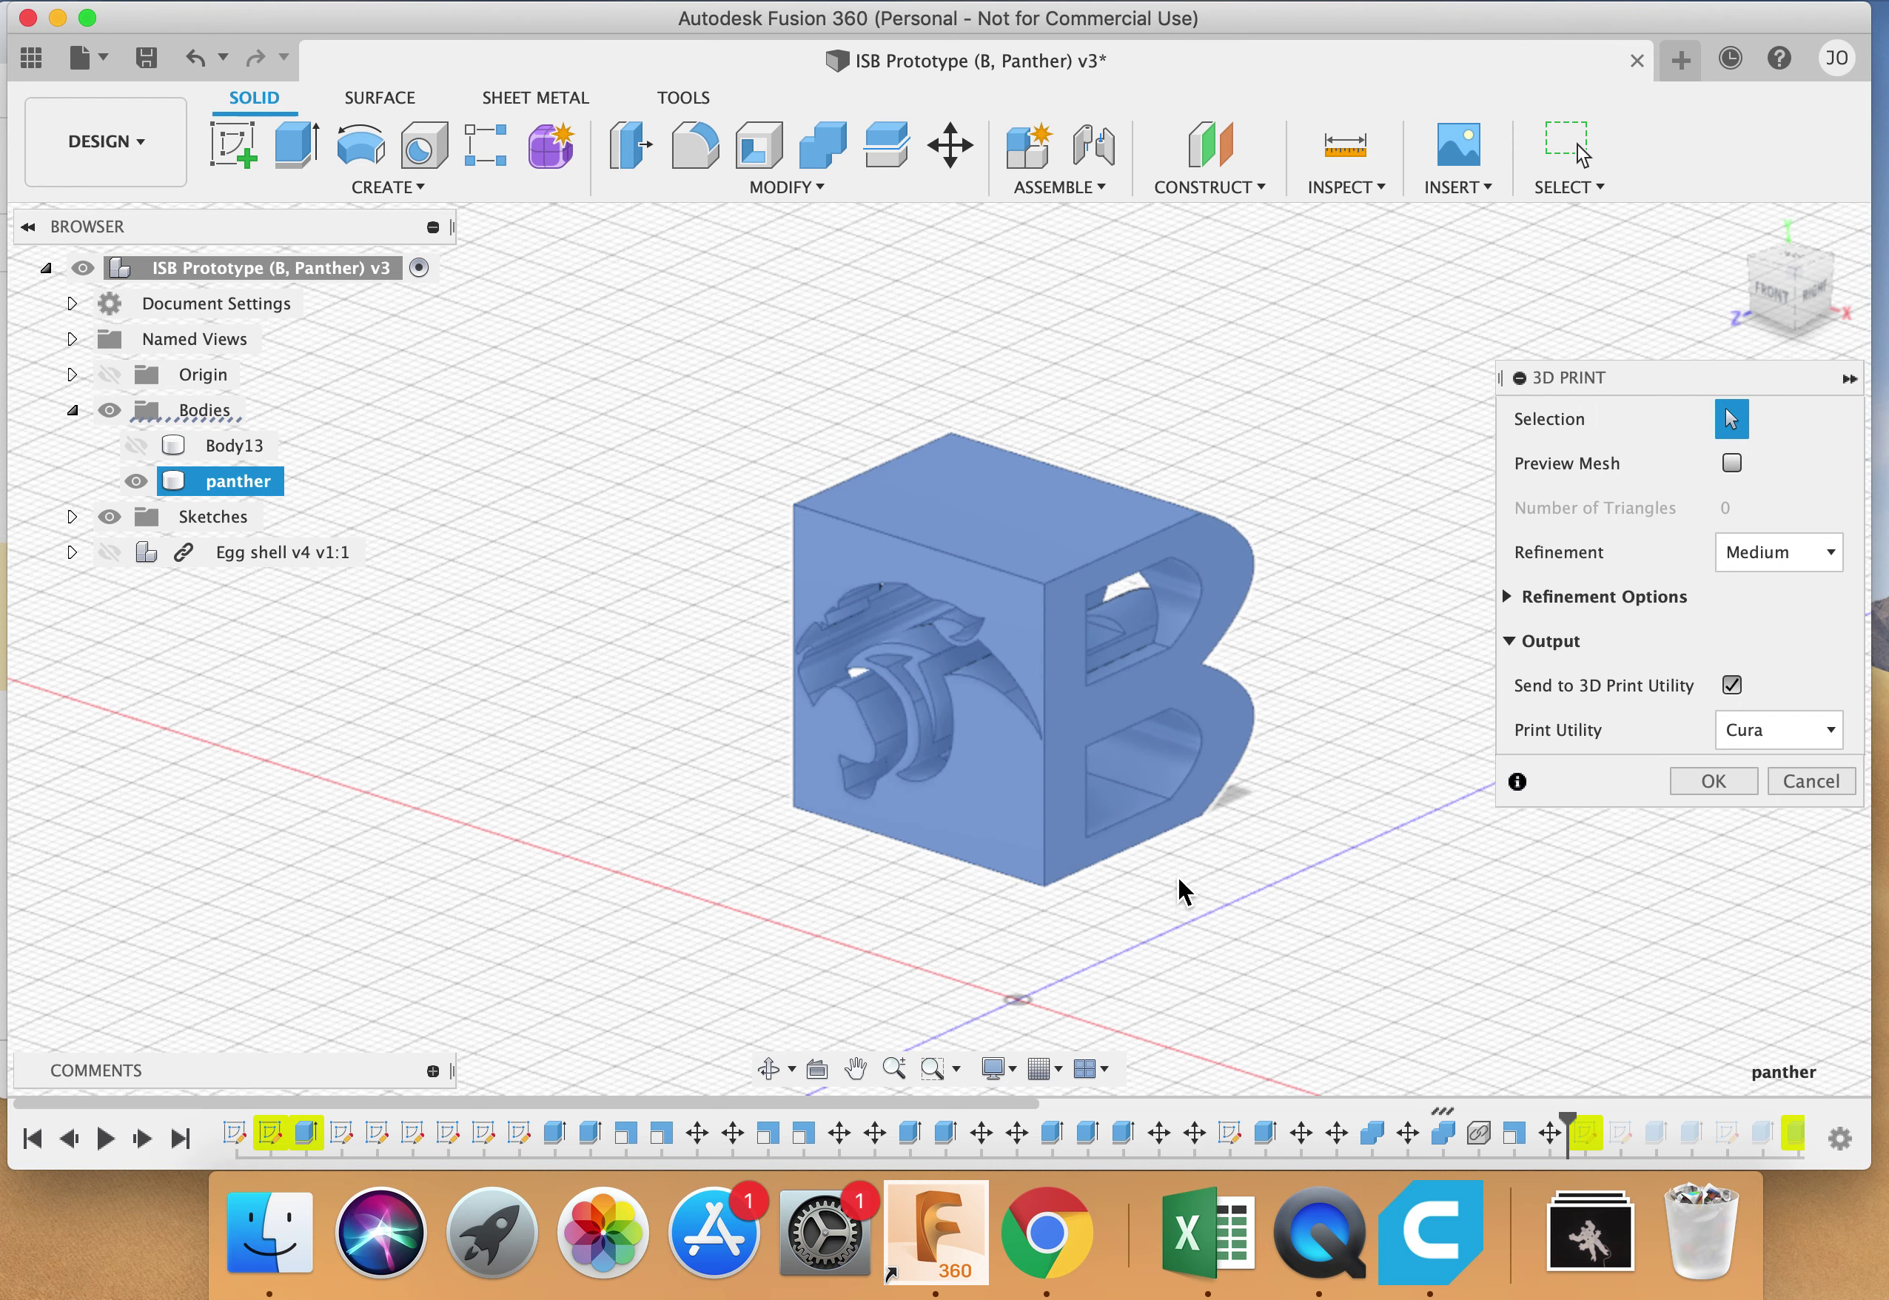
Enable Send to 3D Print Utility with Cura and send the panther body.
click(1732, 687)
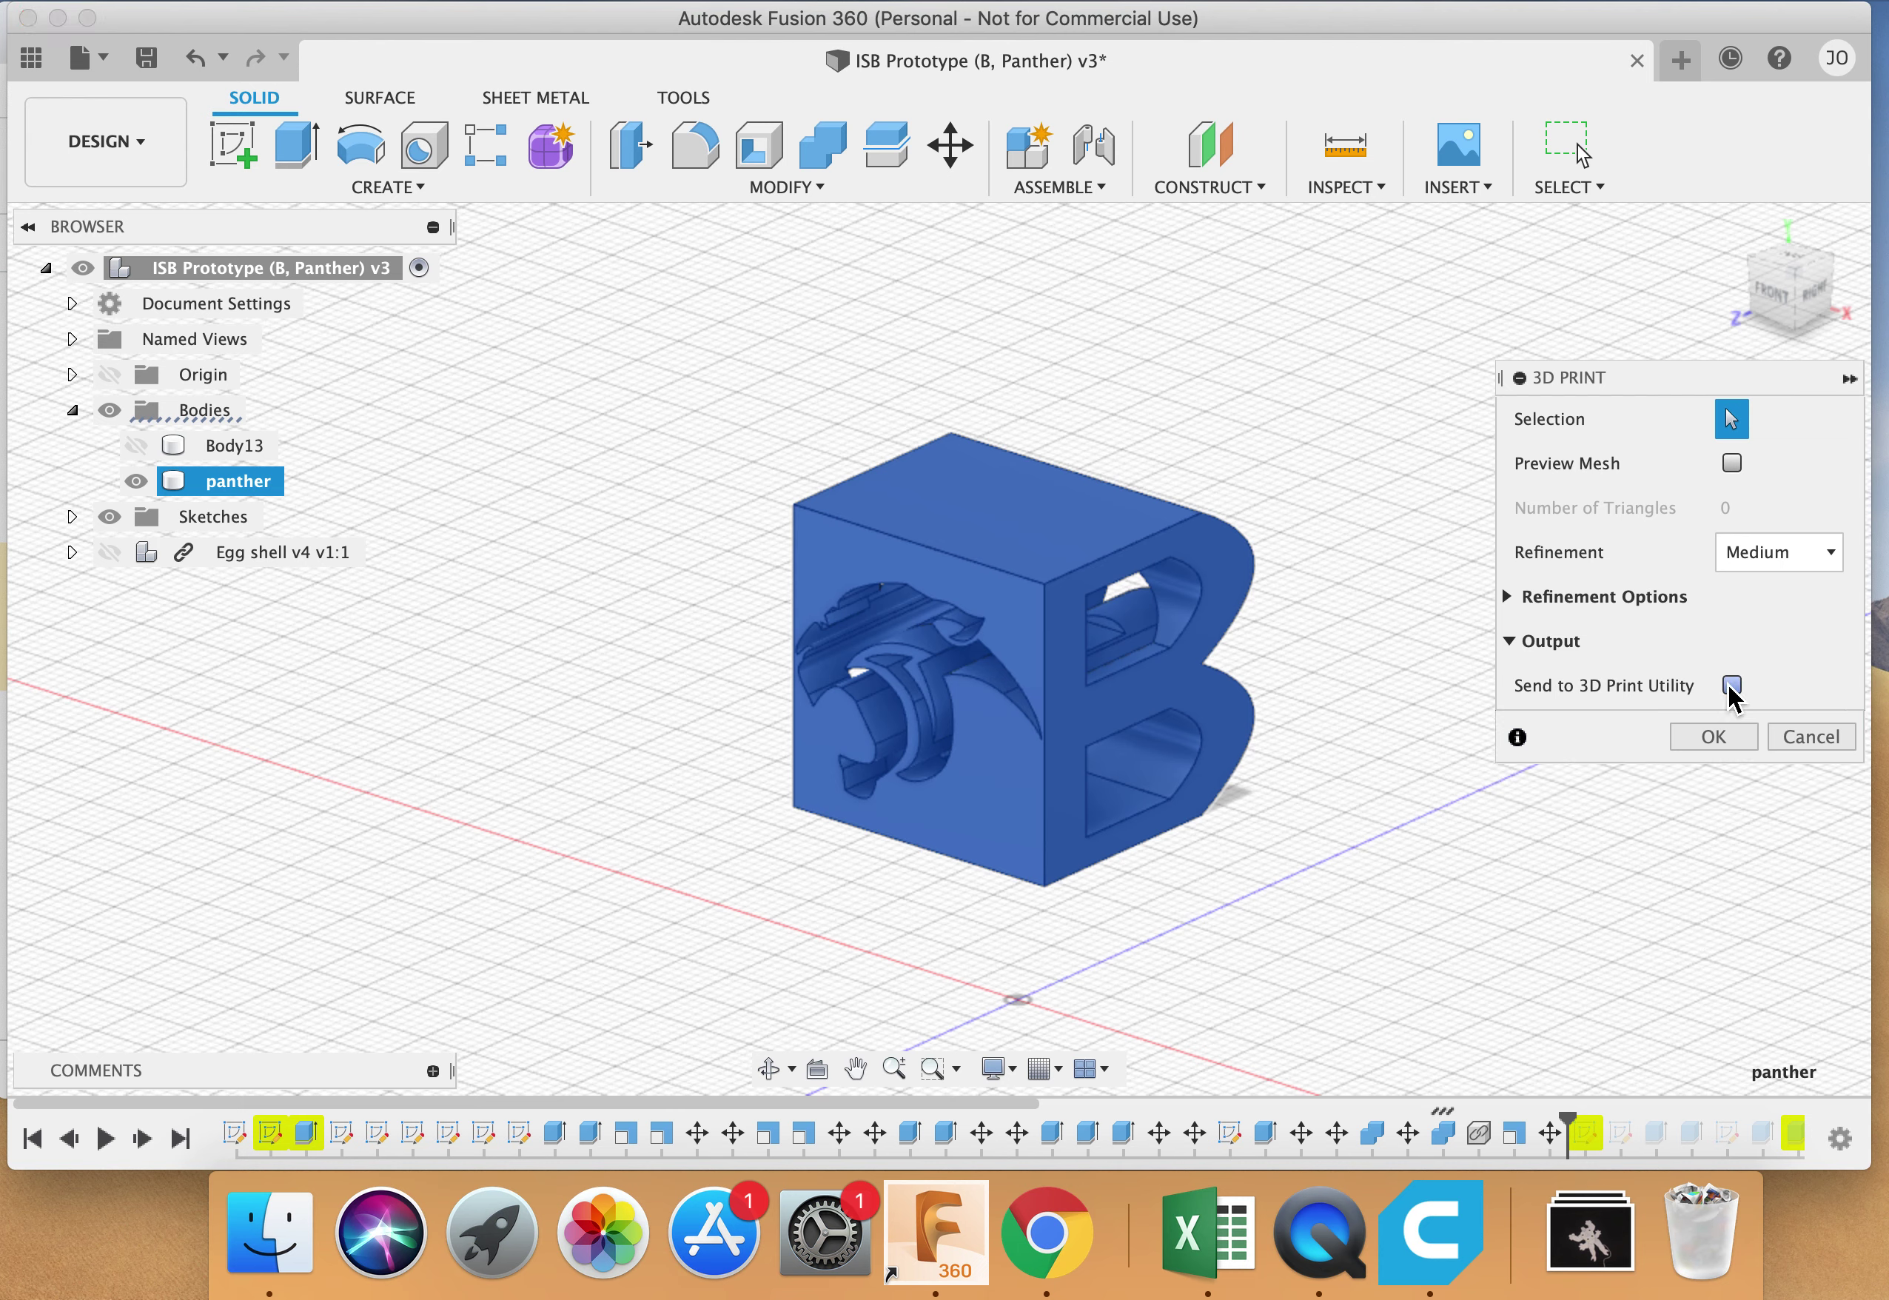
click(1717, 745)
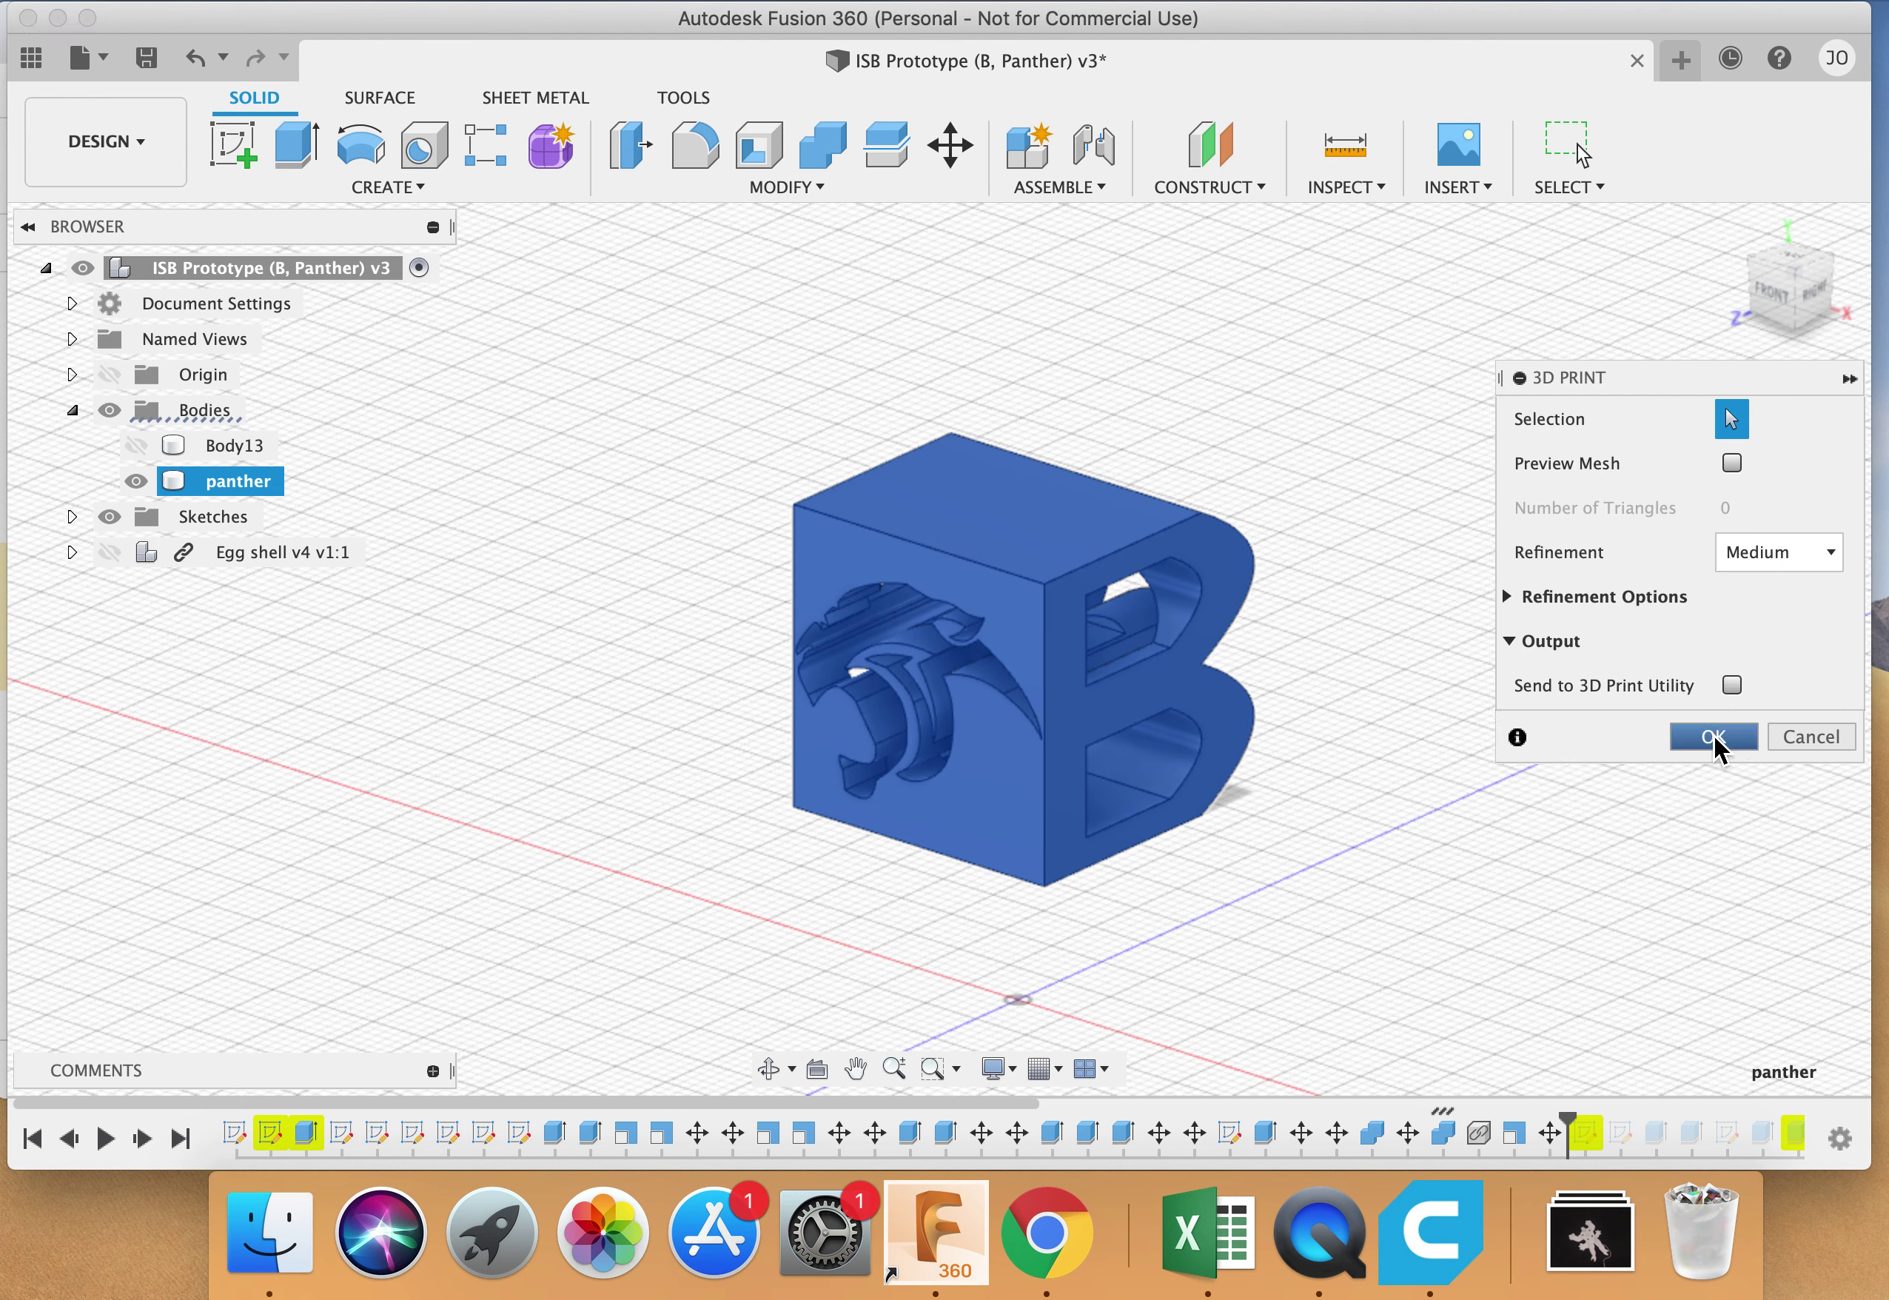
click(1733, 688)
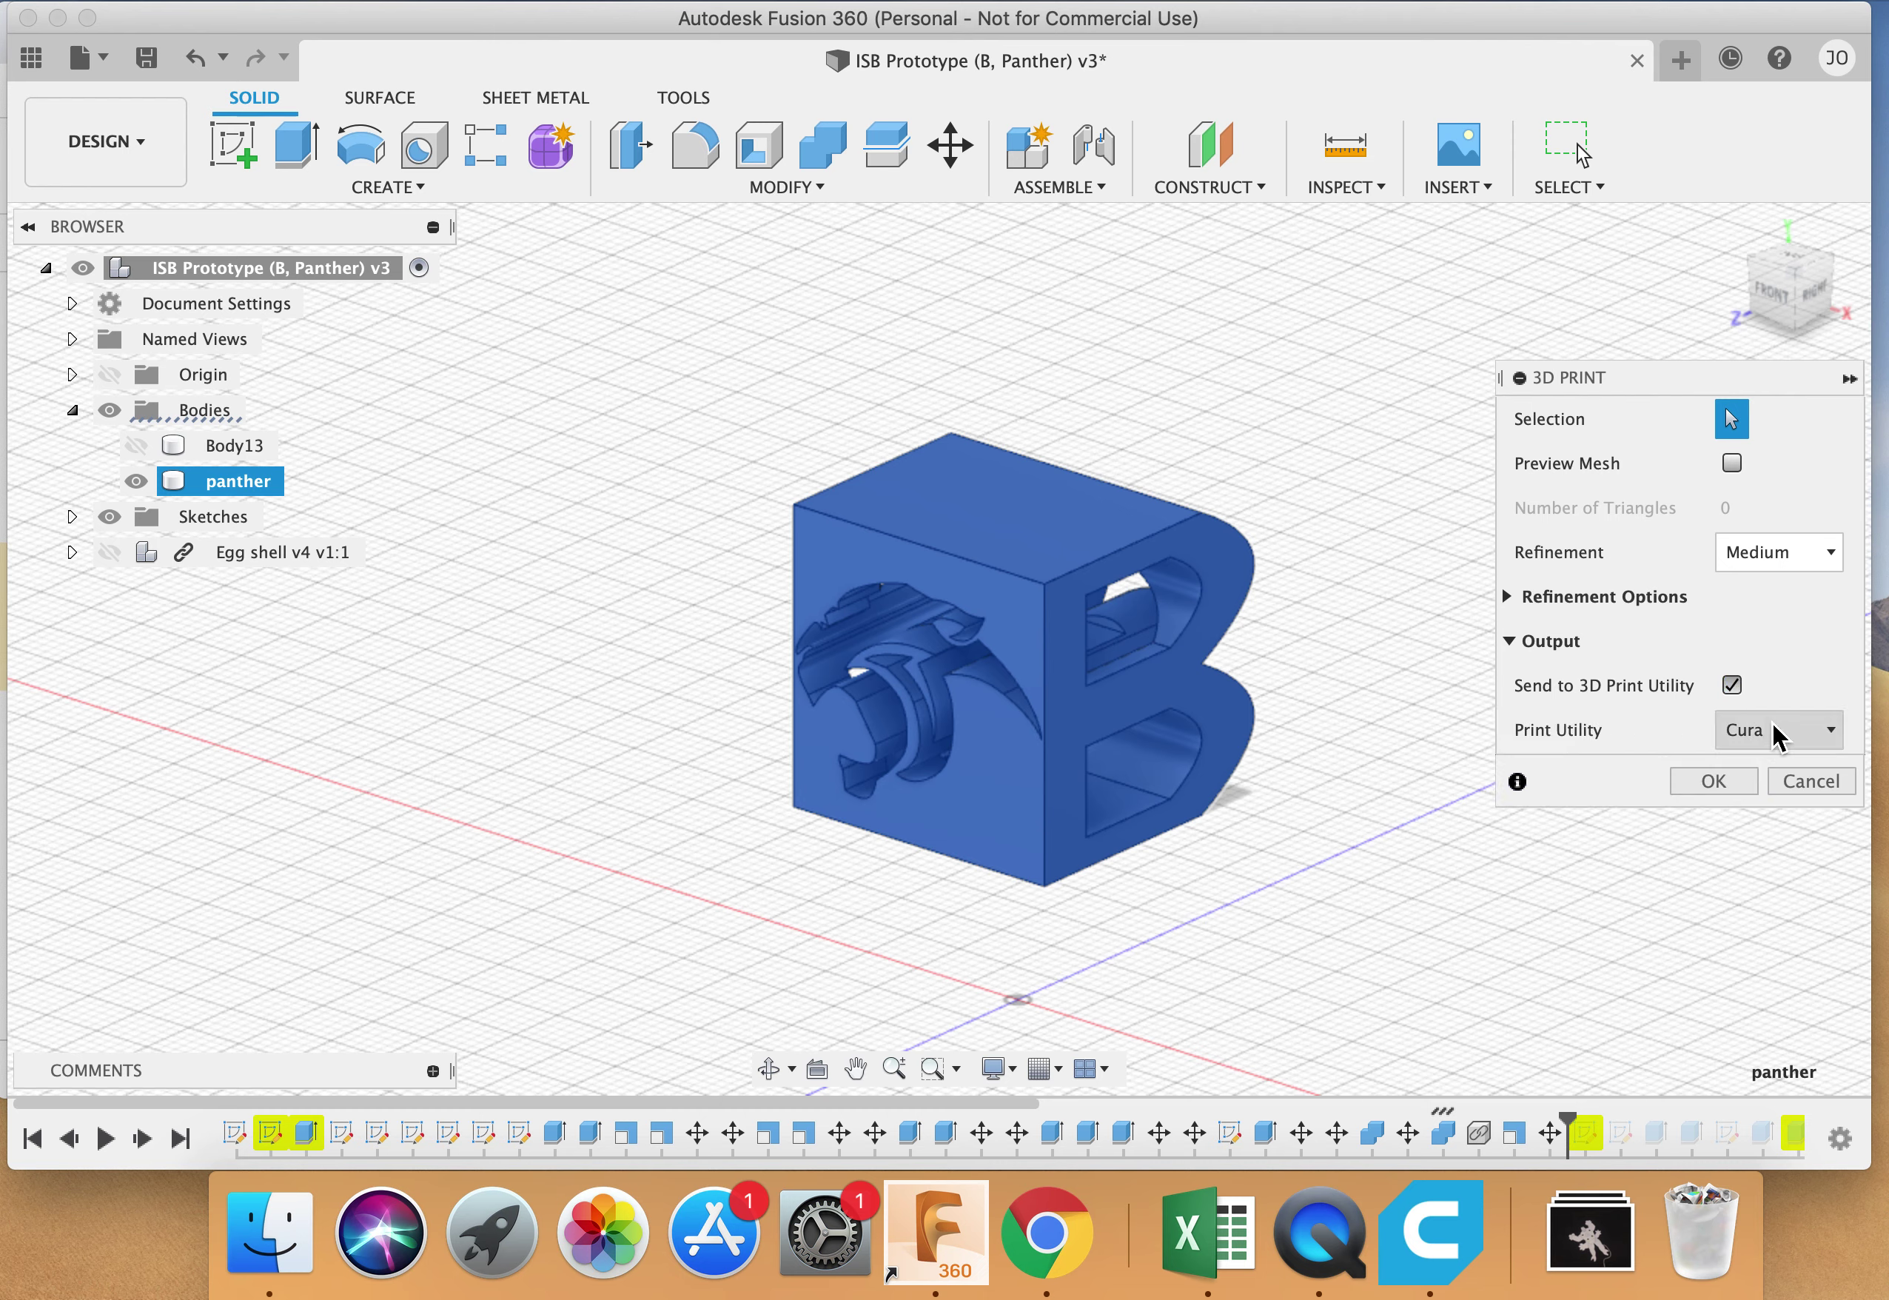
click(1785, 732)
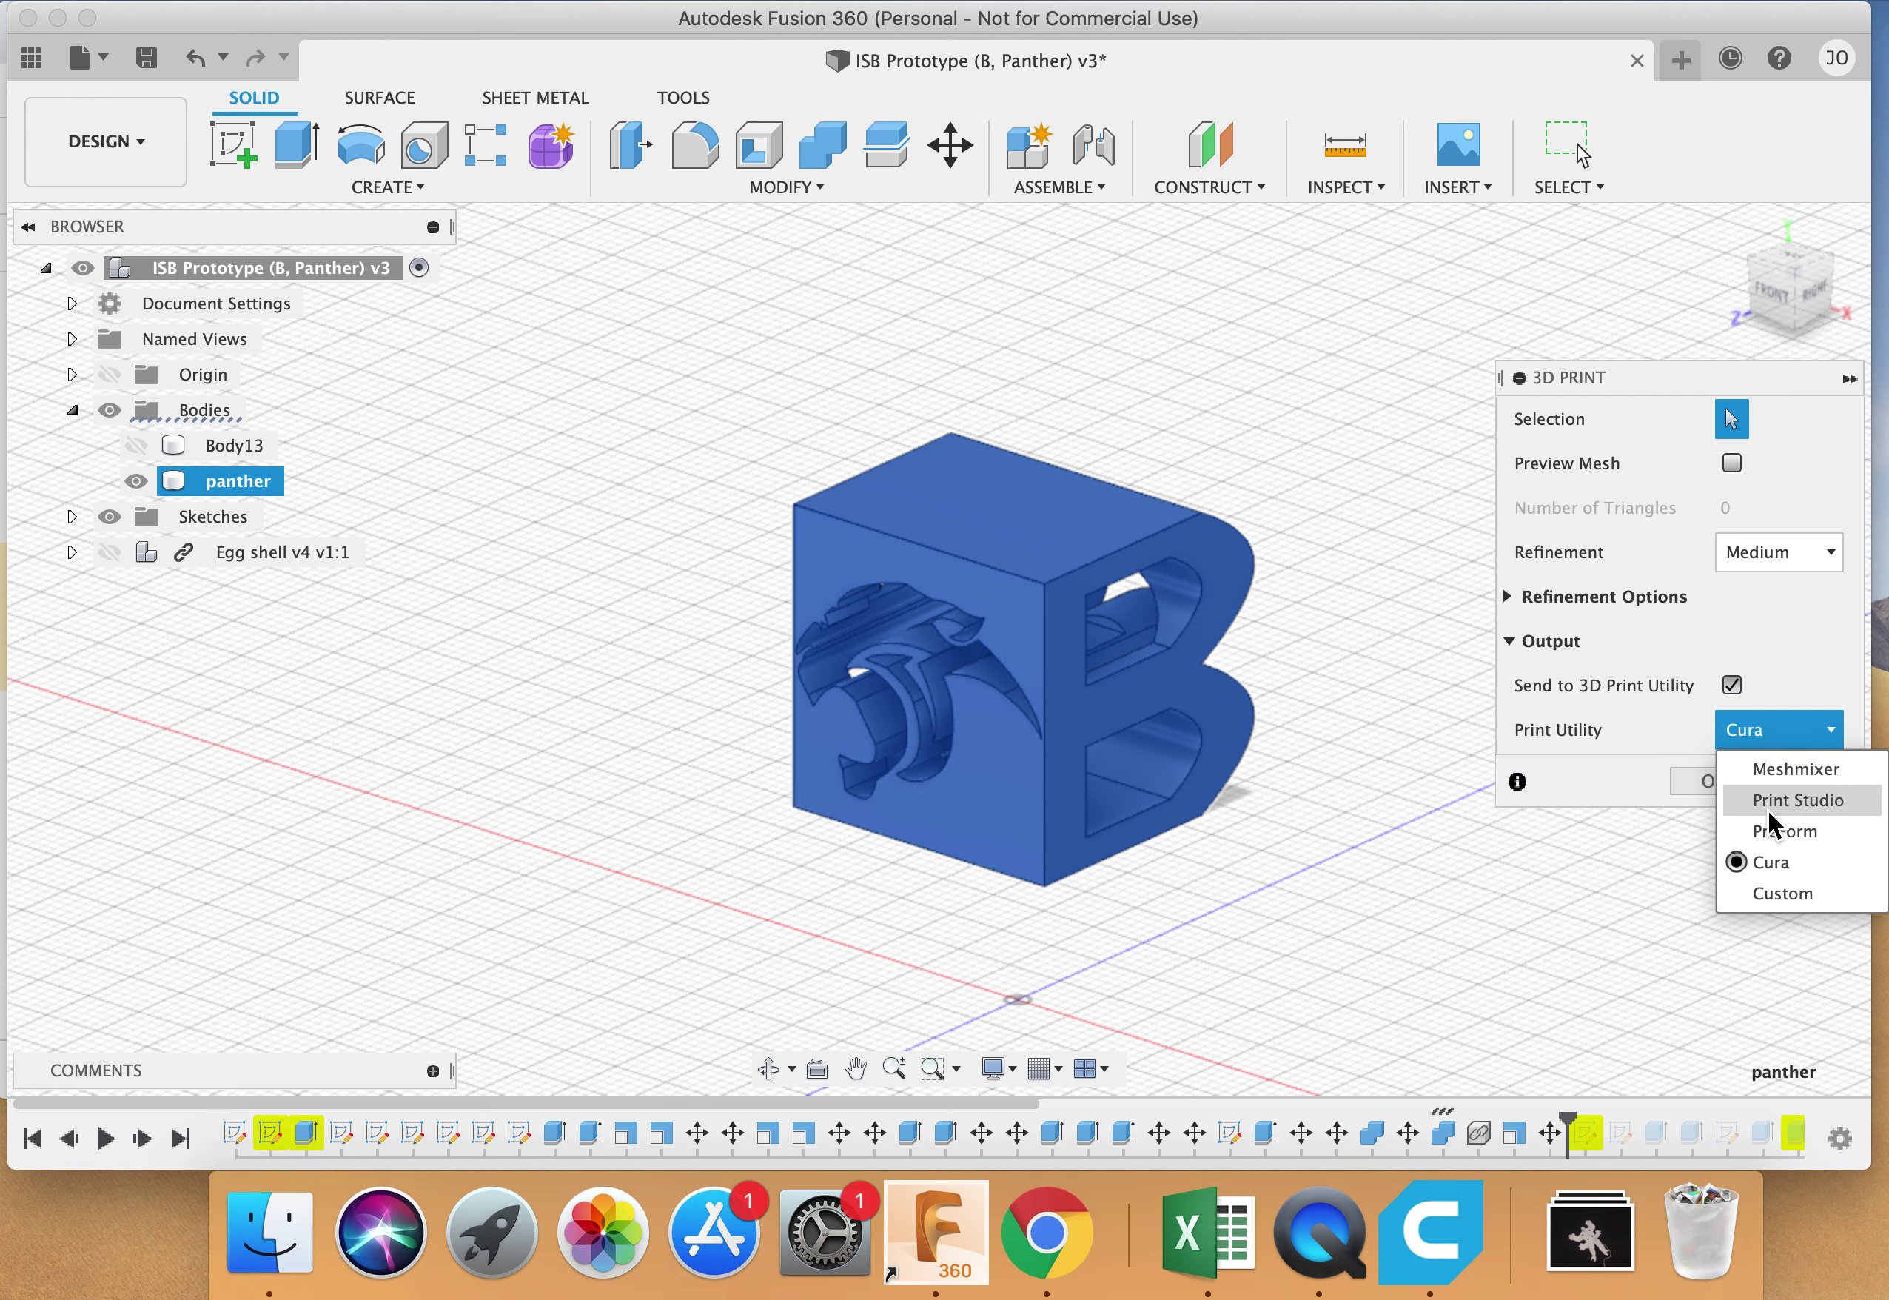
click(1776, 871)
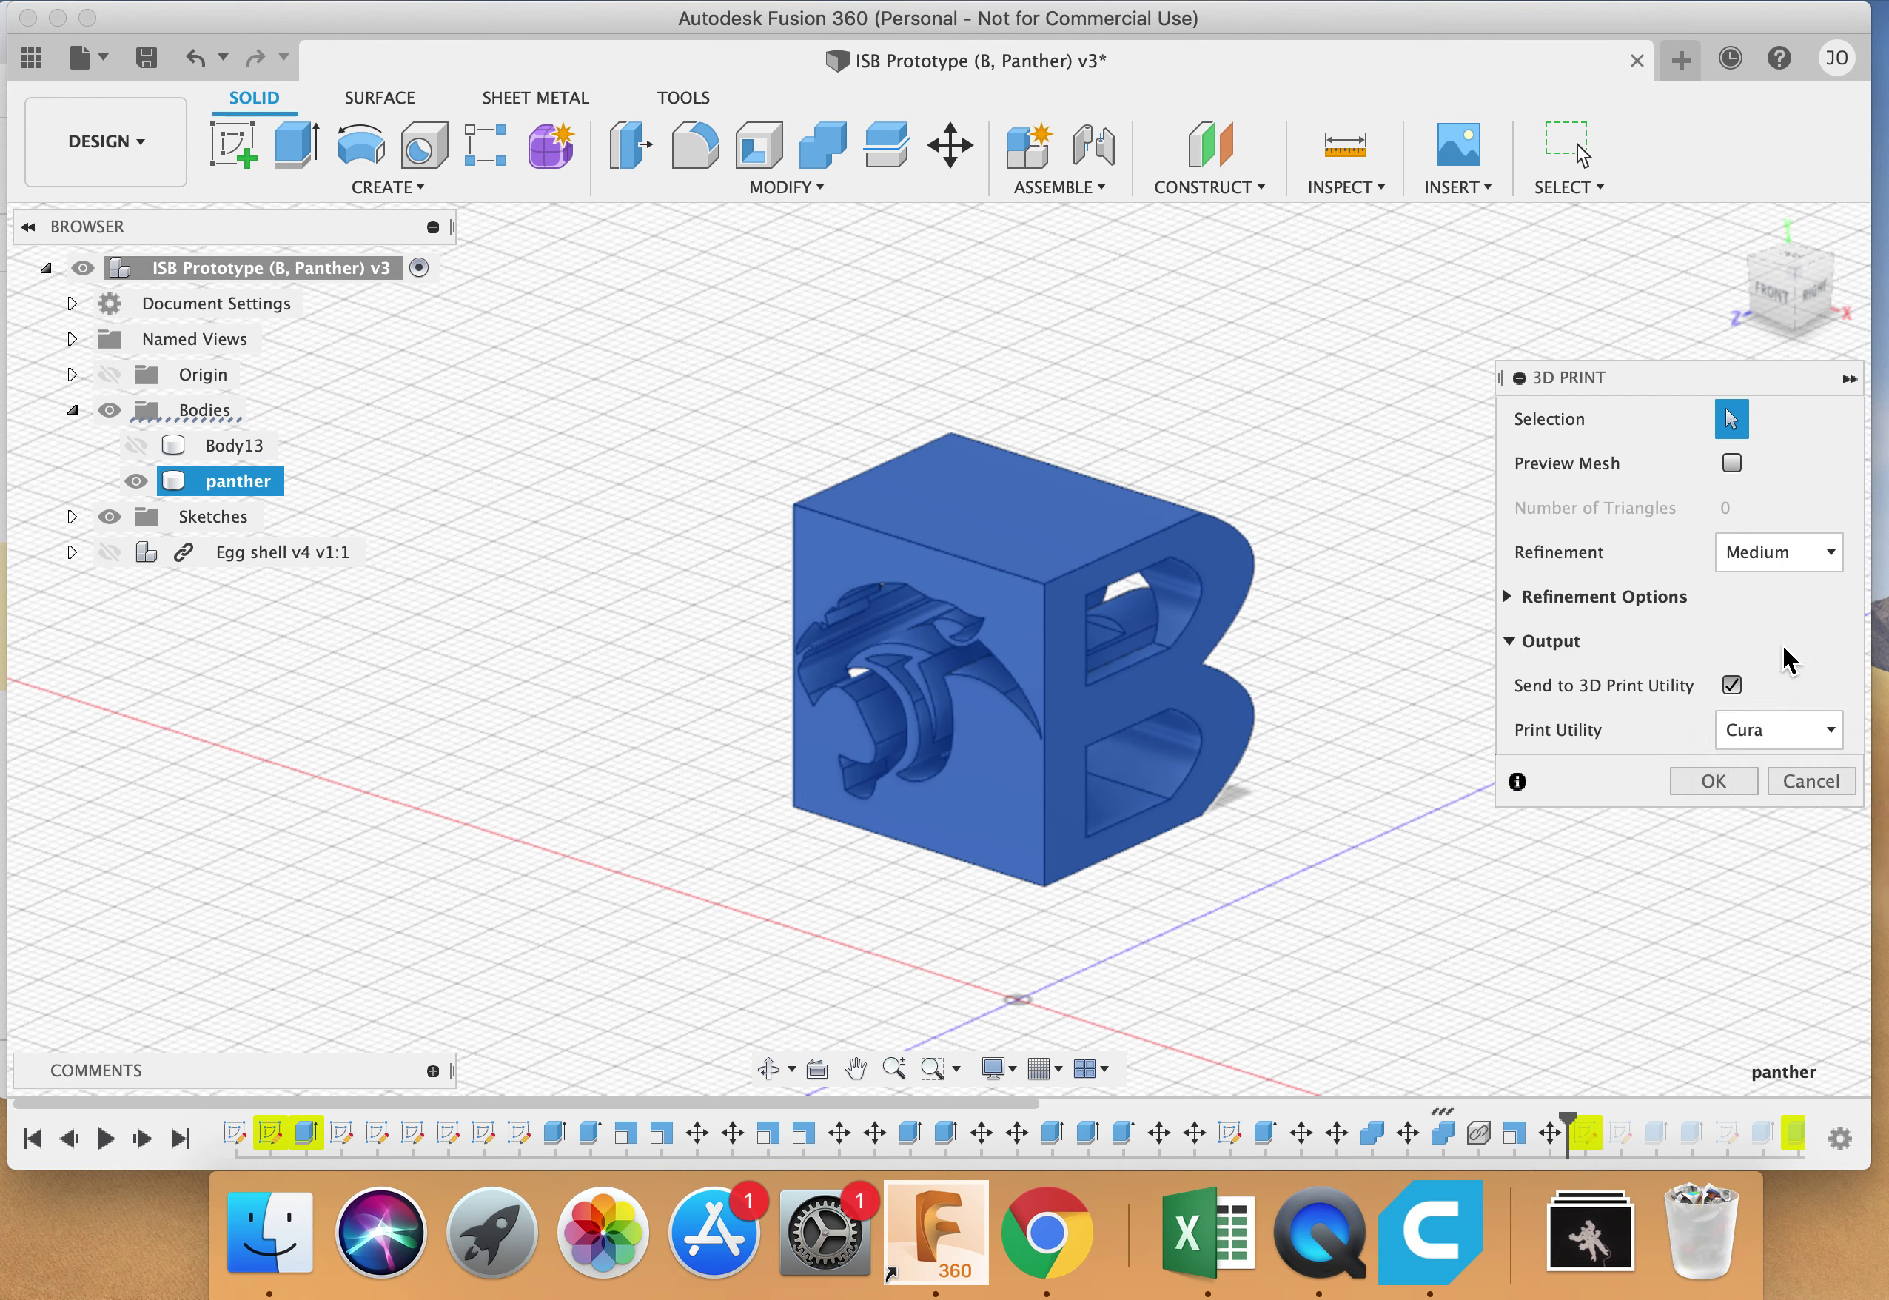
click(1715, 794)
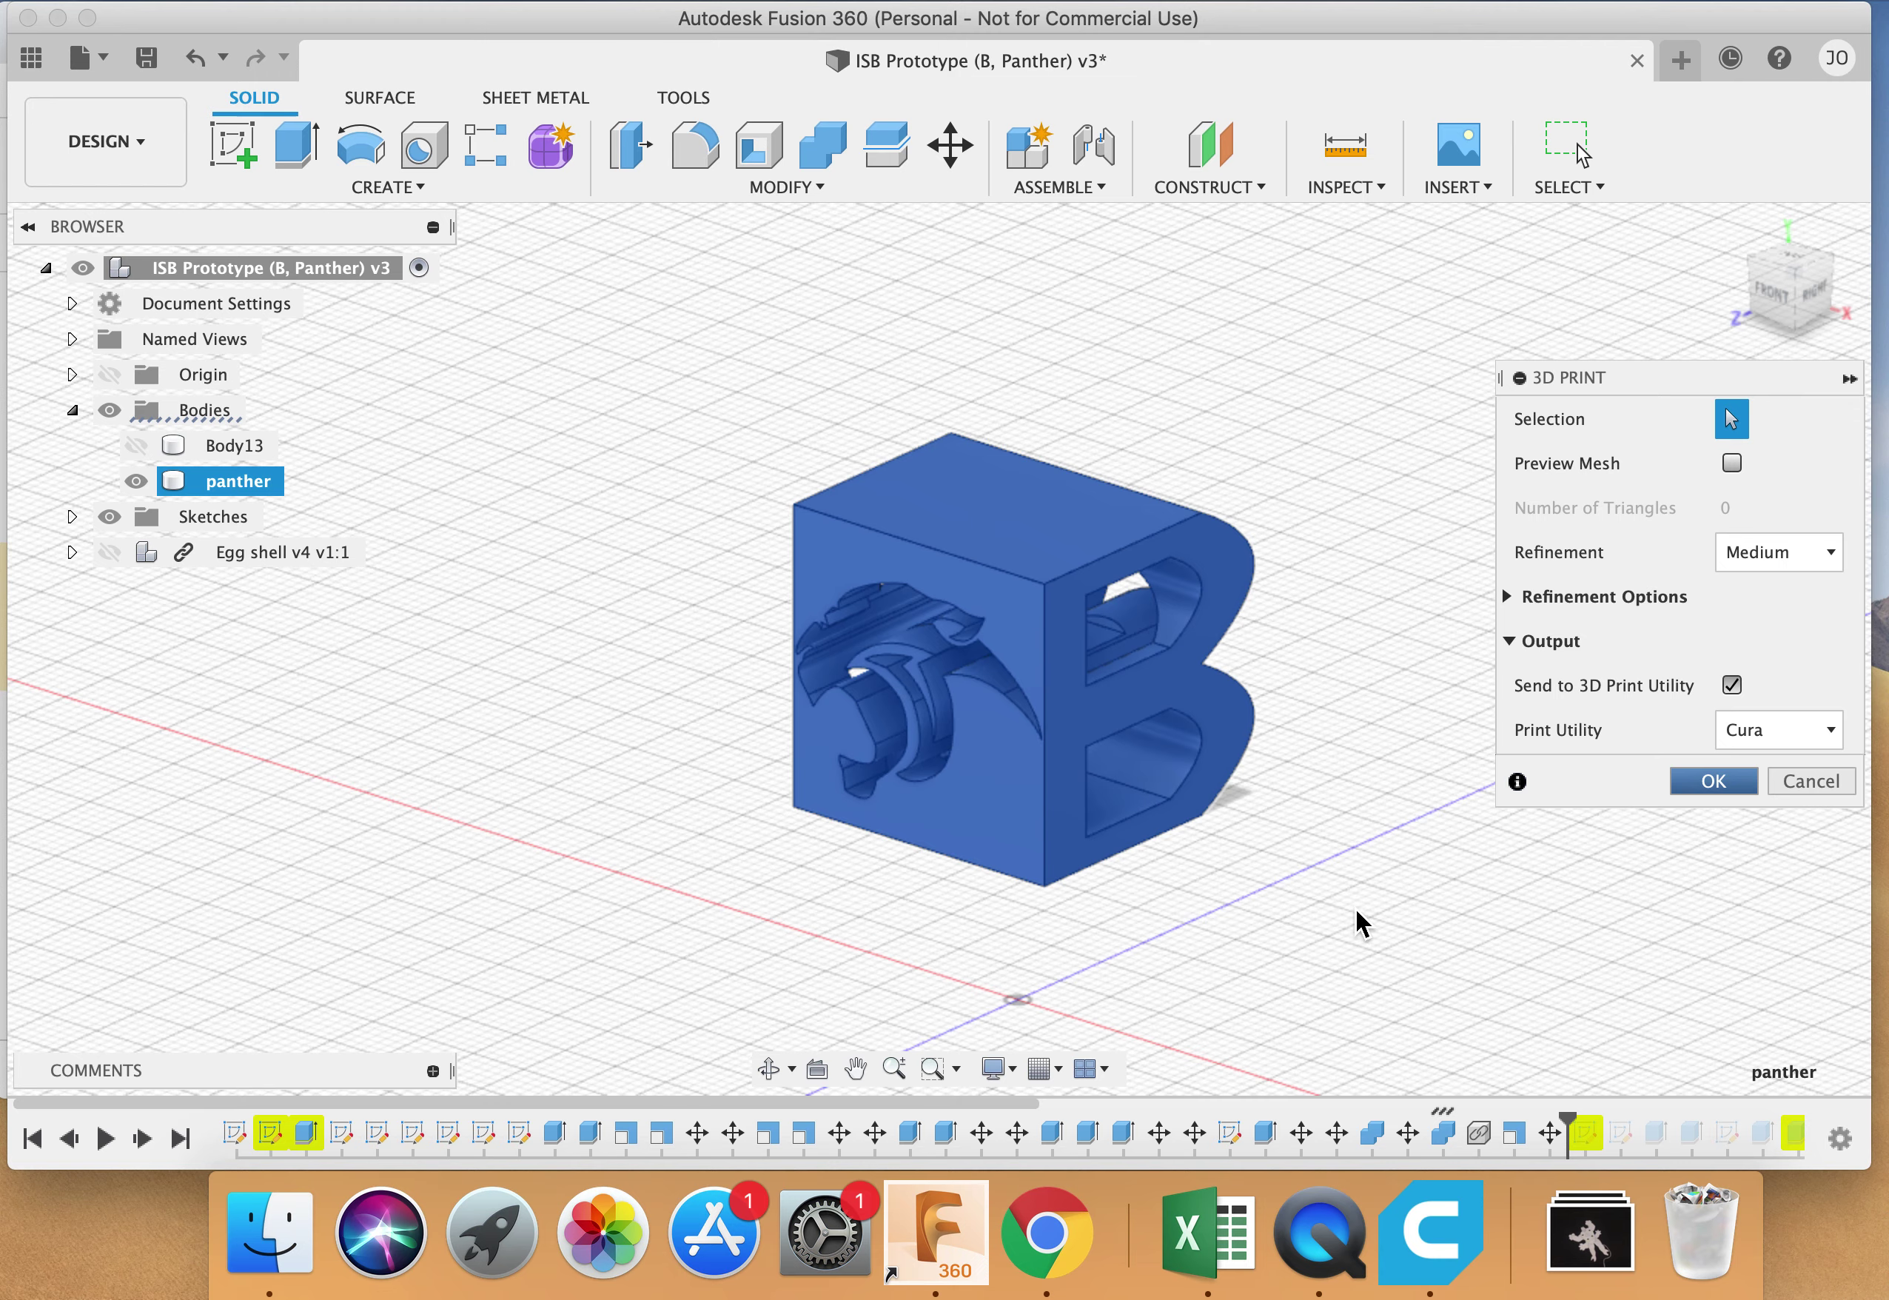
click(1744, 777)
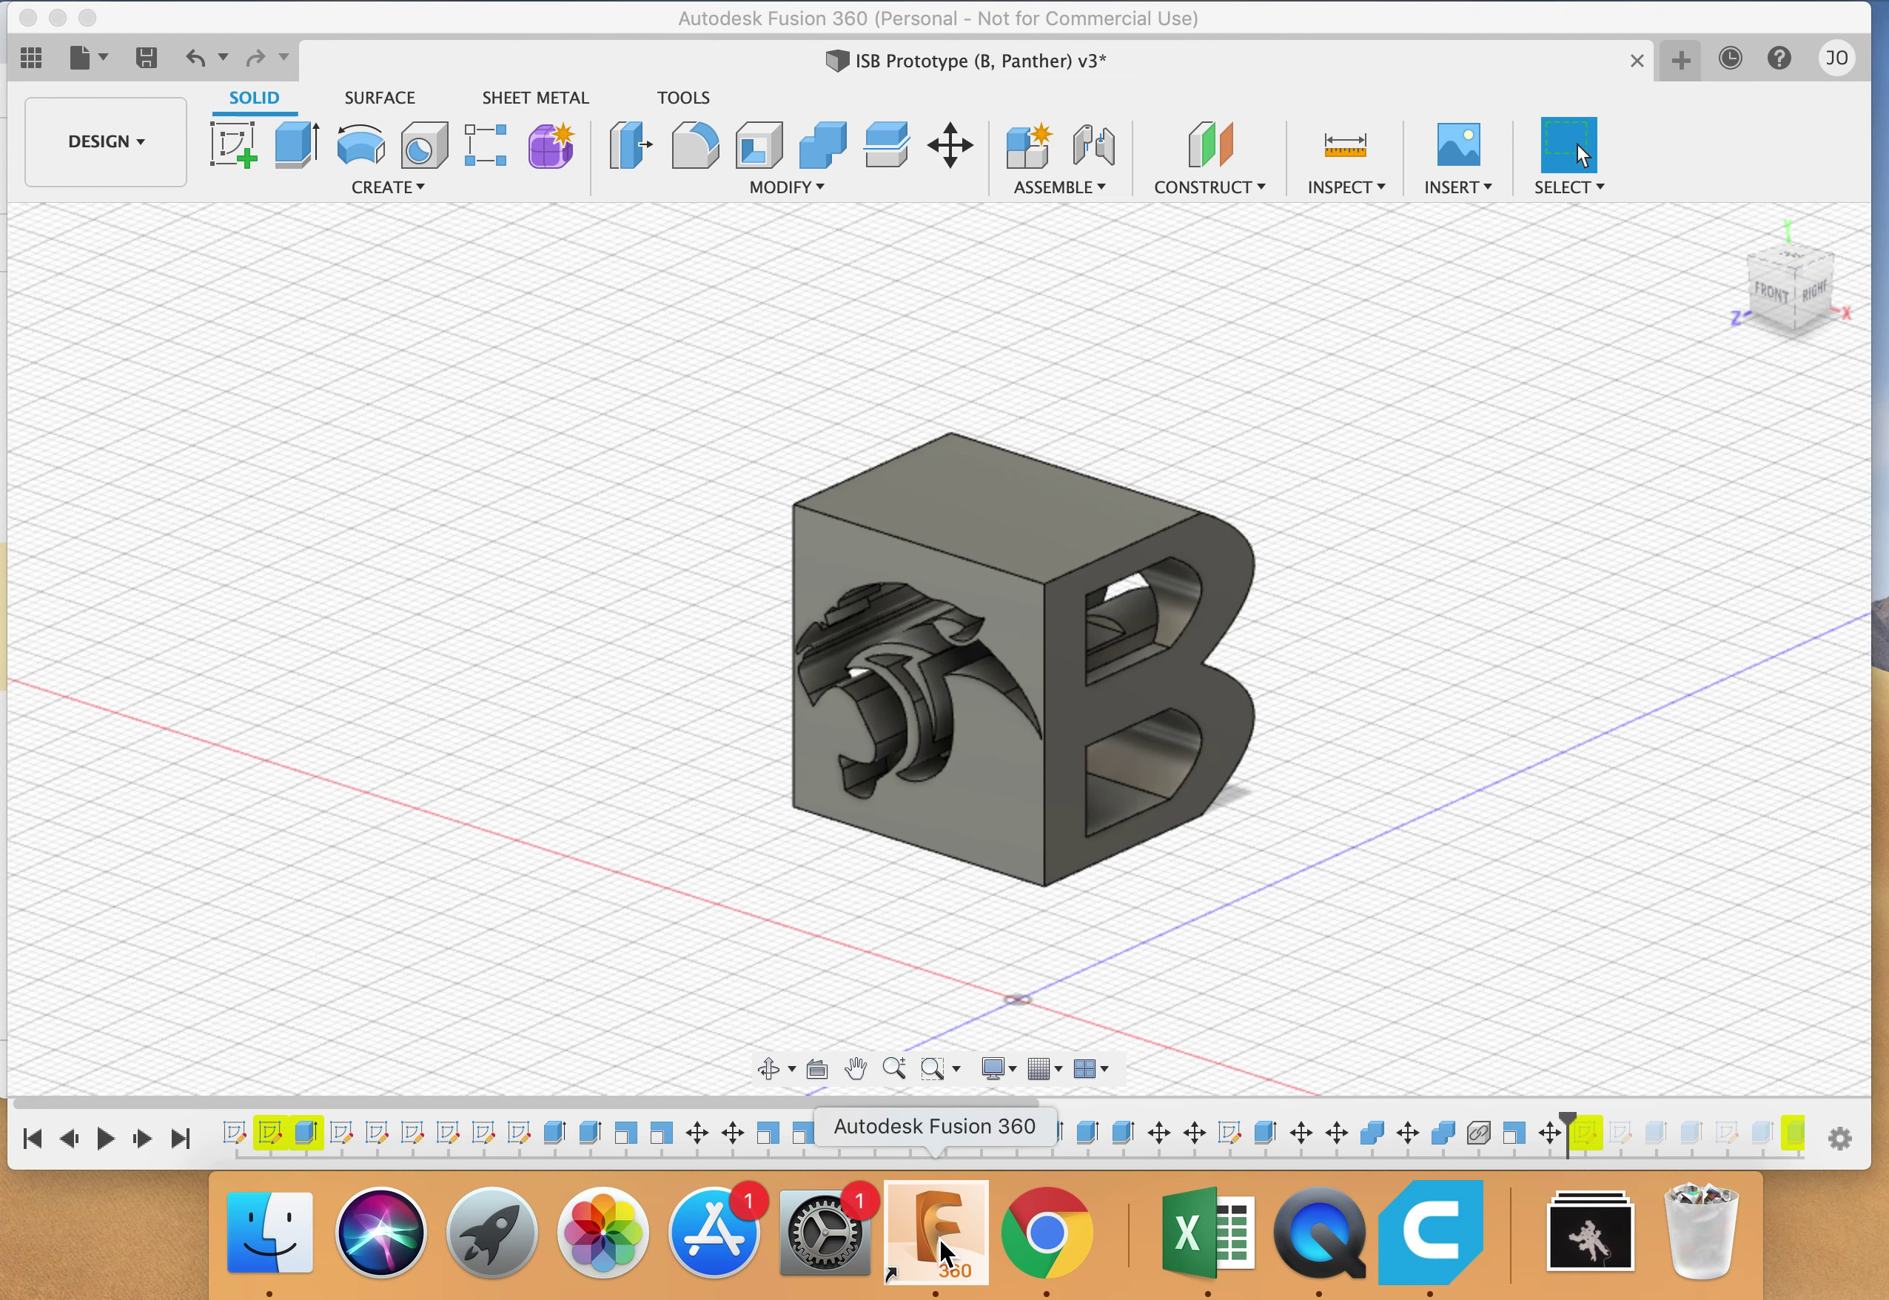
Switch to Cura and zoom in on the 25 mm panther cube on the Ultimaker 3 plate.
click(1430, 1250)
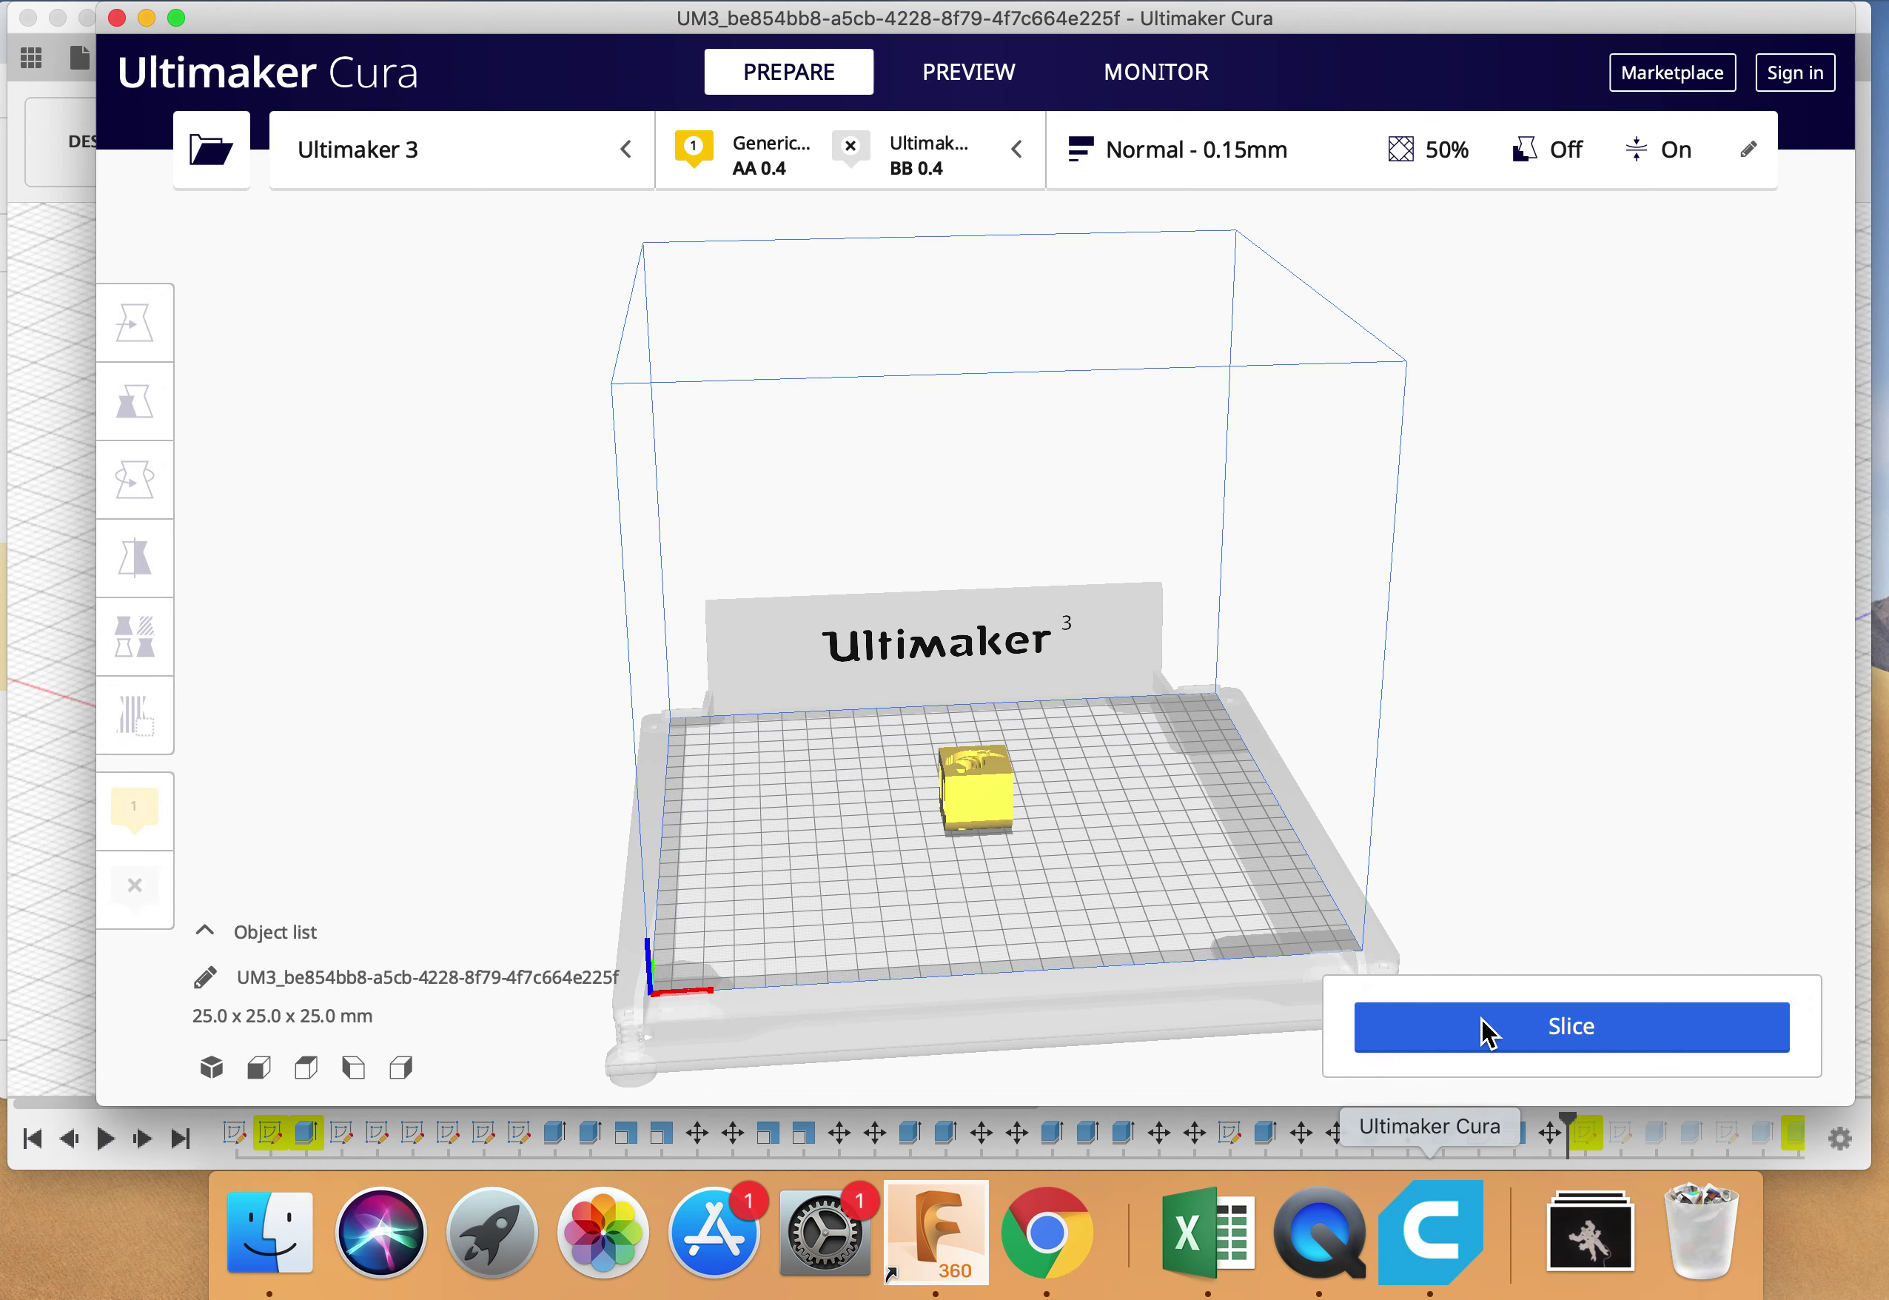
scroll(1011, 816, down, 2)
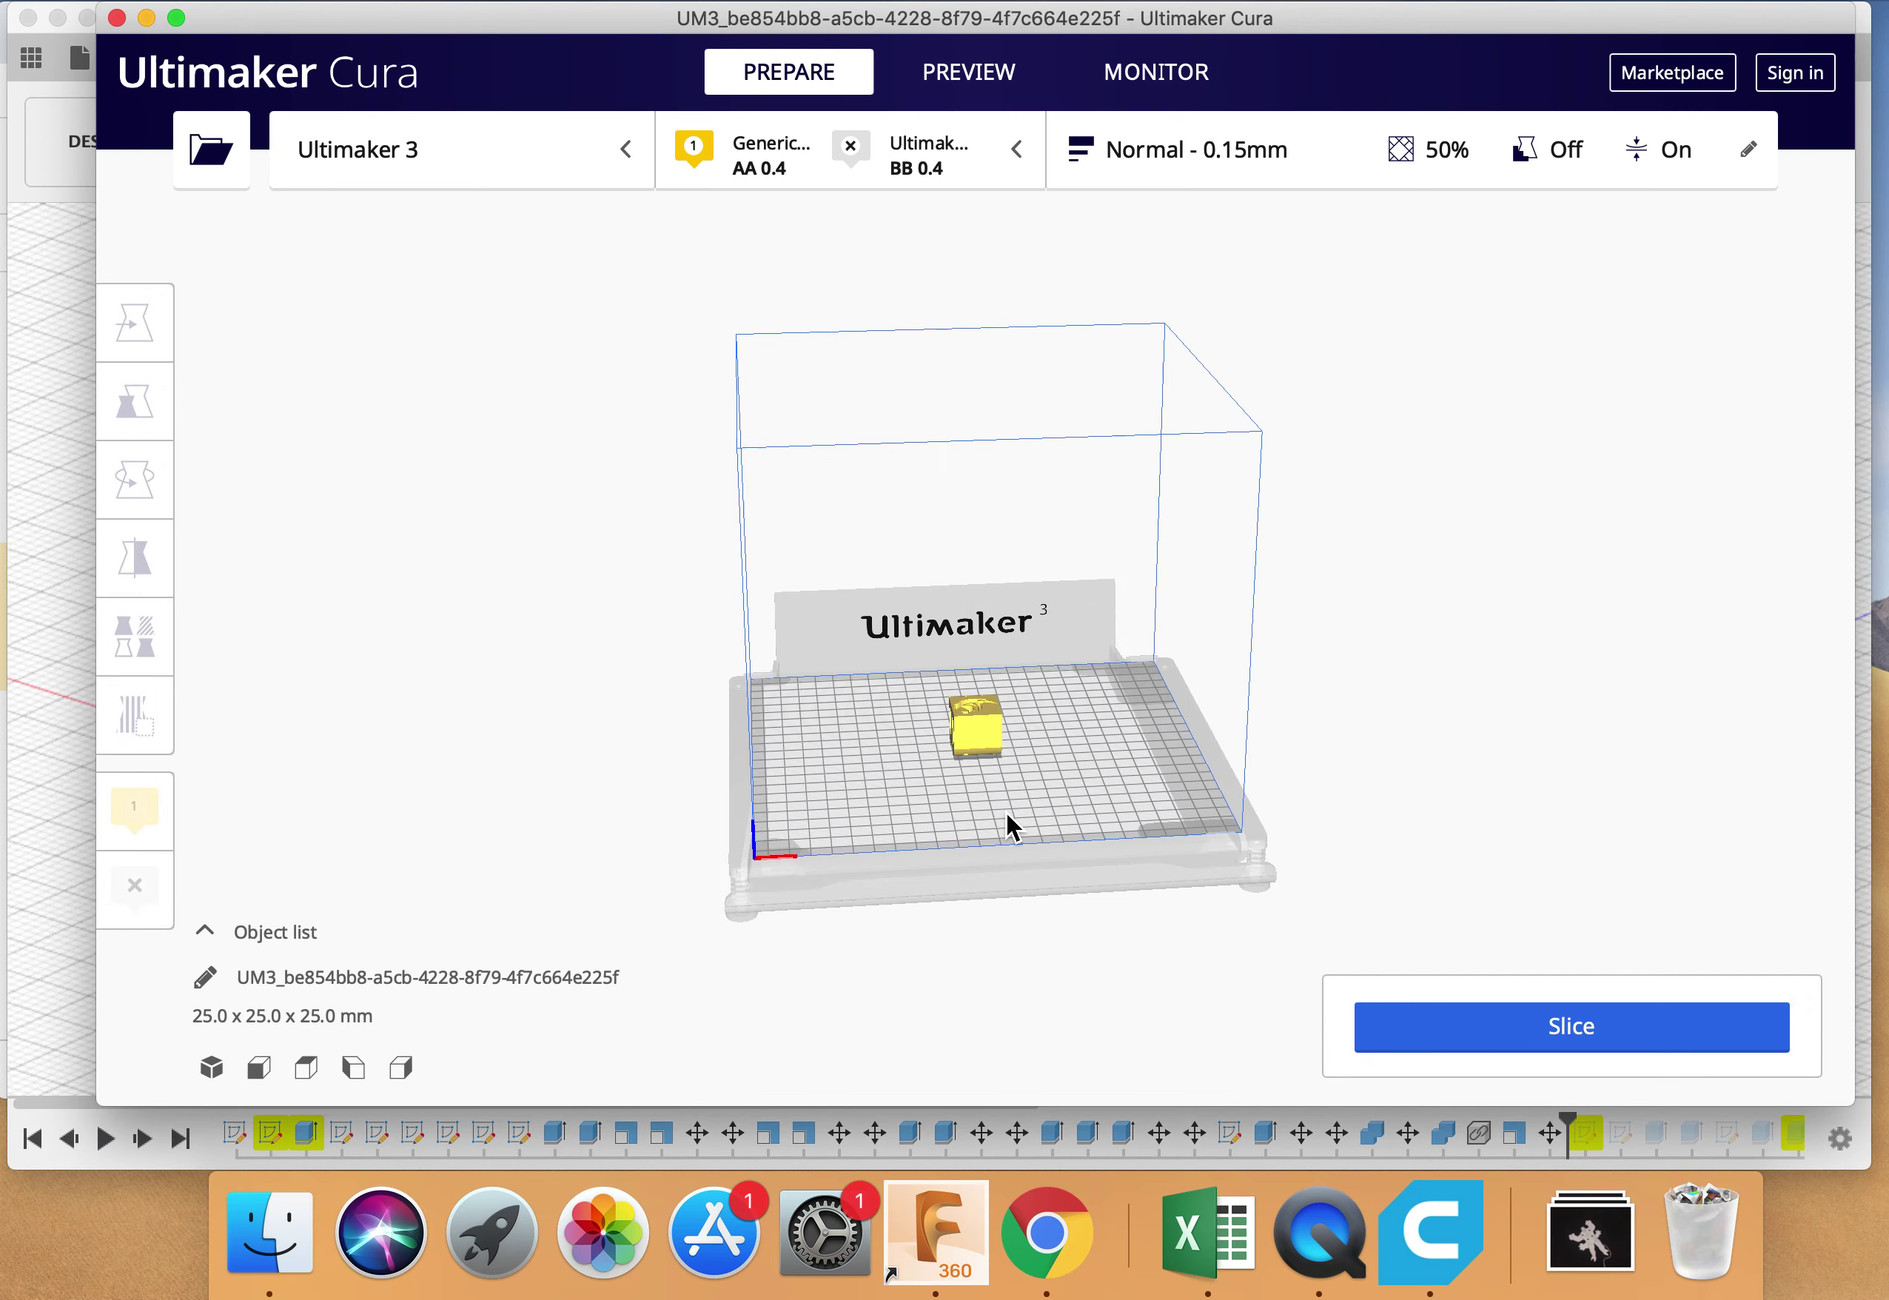
scroll(1006, 812, up, 6)
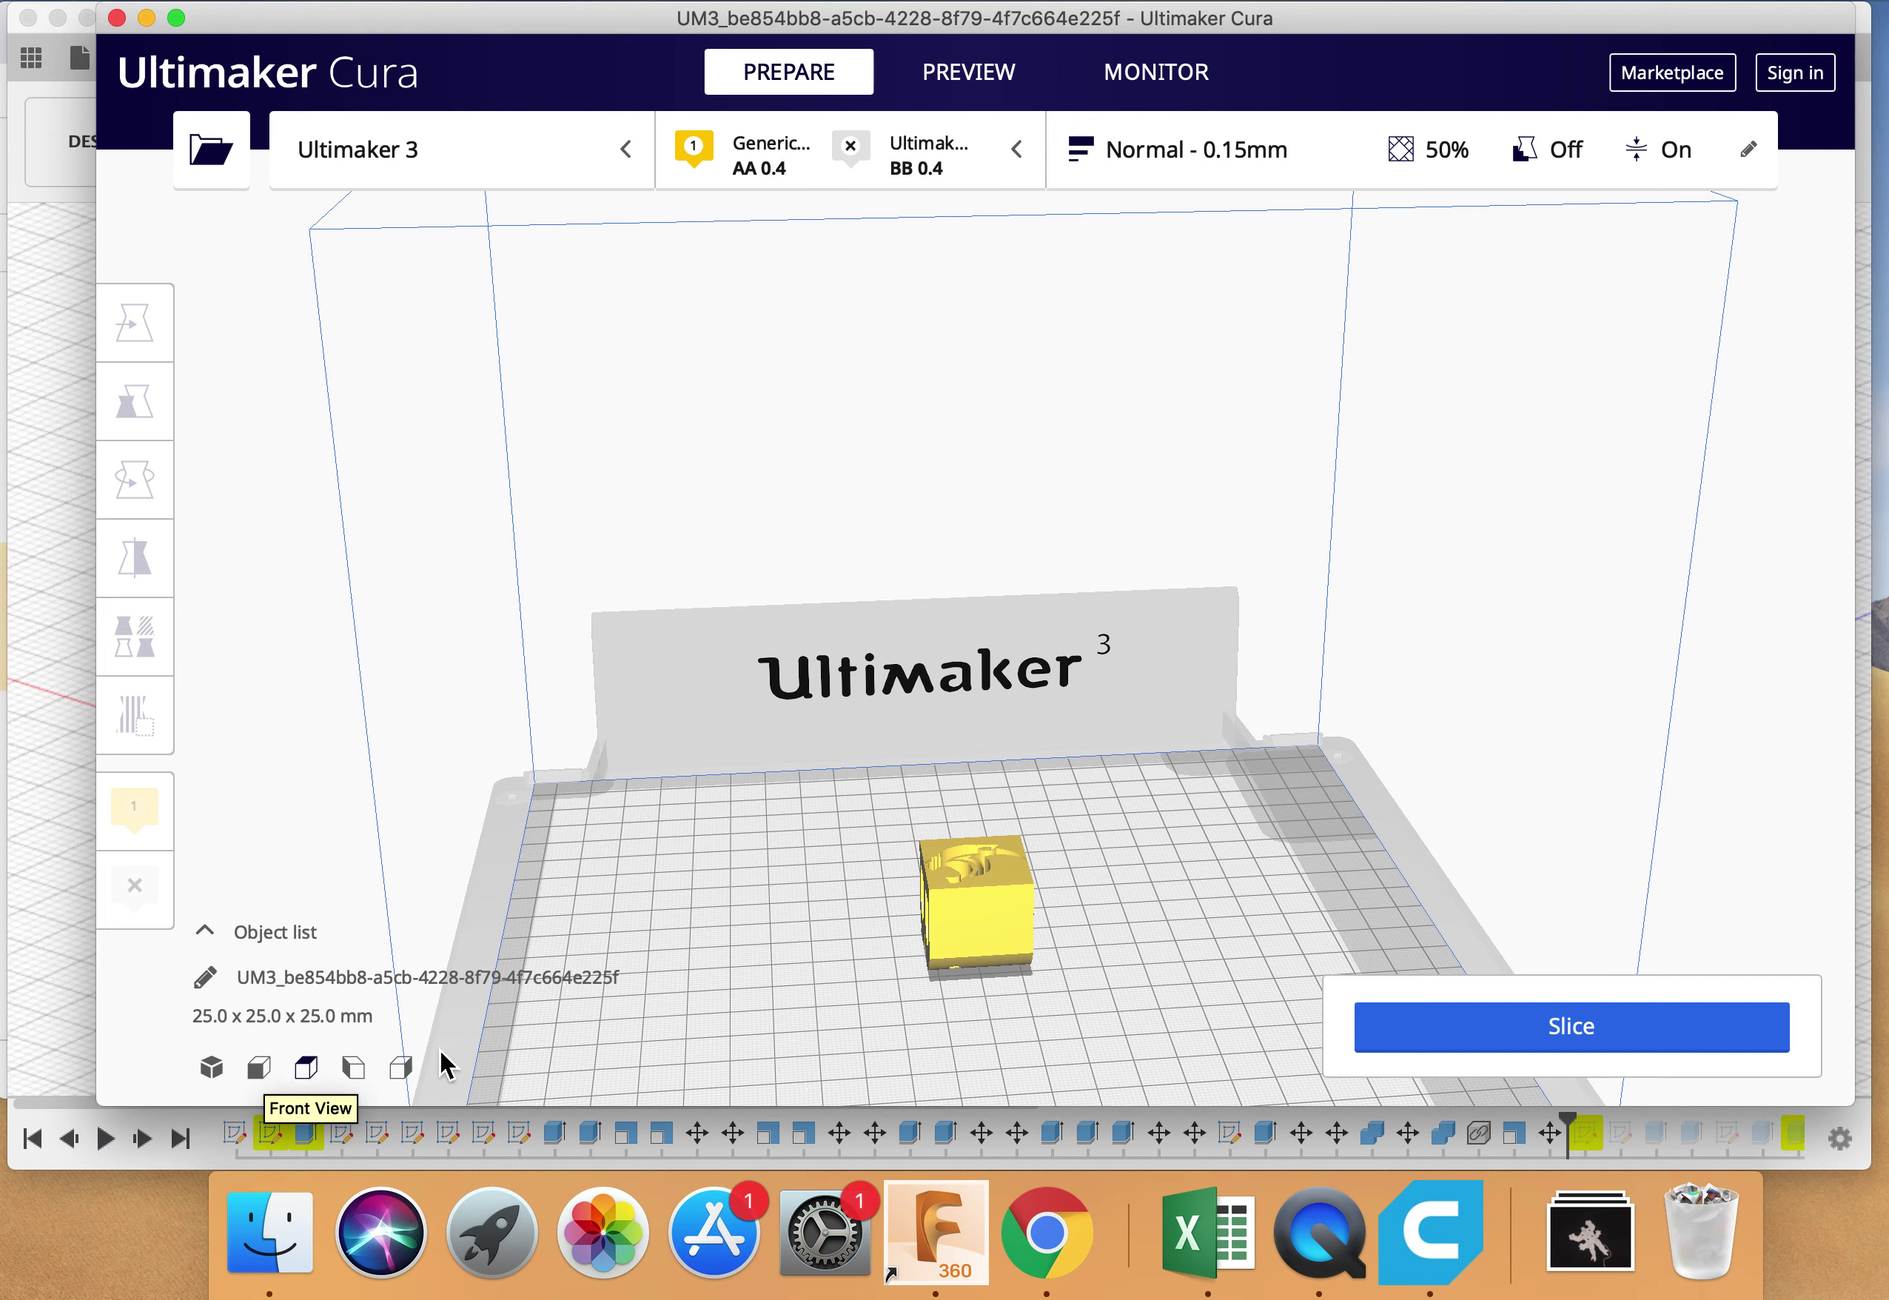
middle_drag(888, 930, 1074, 553)
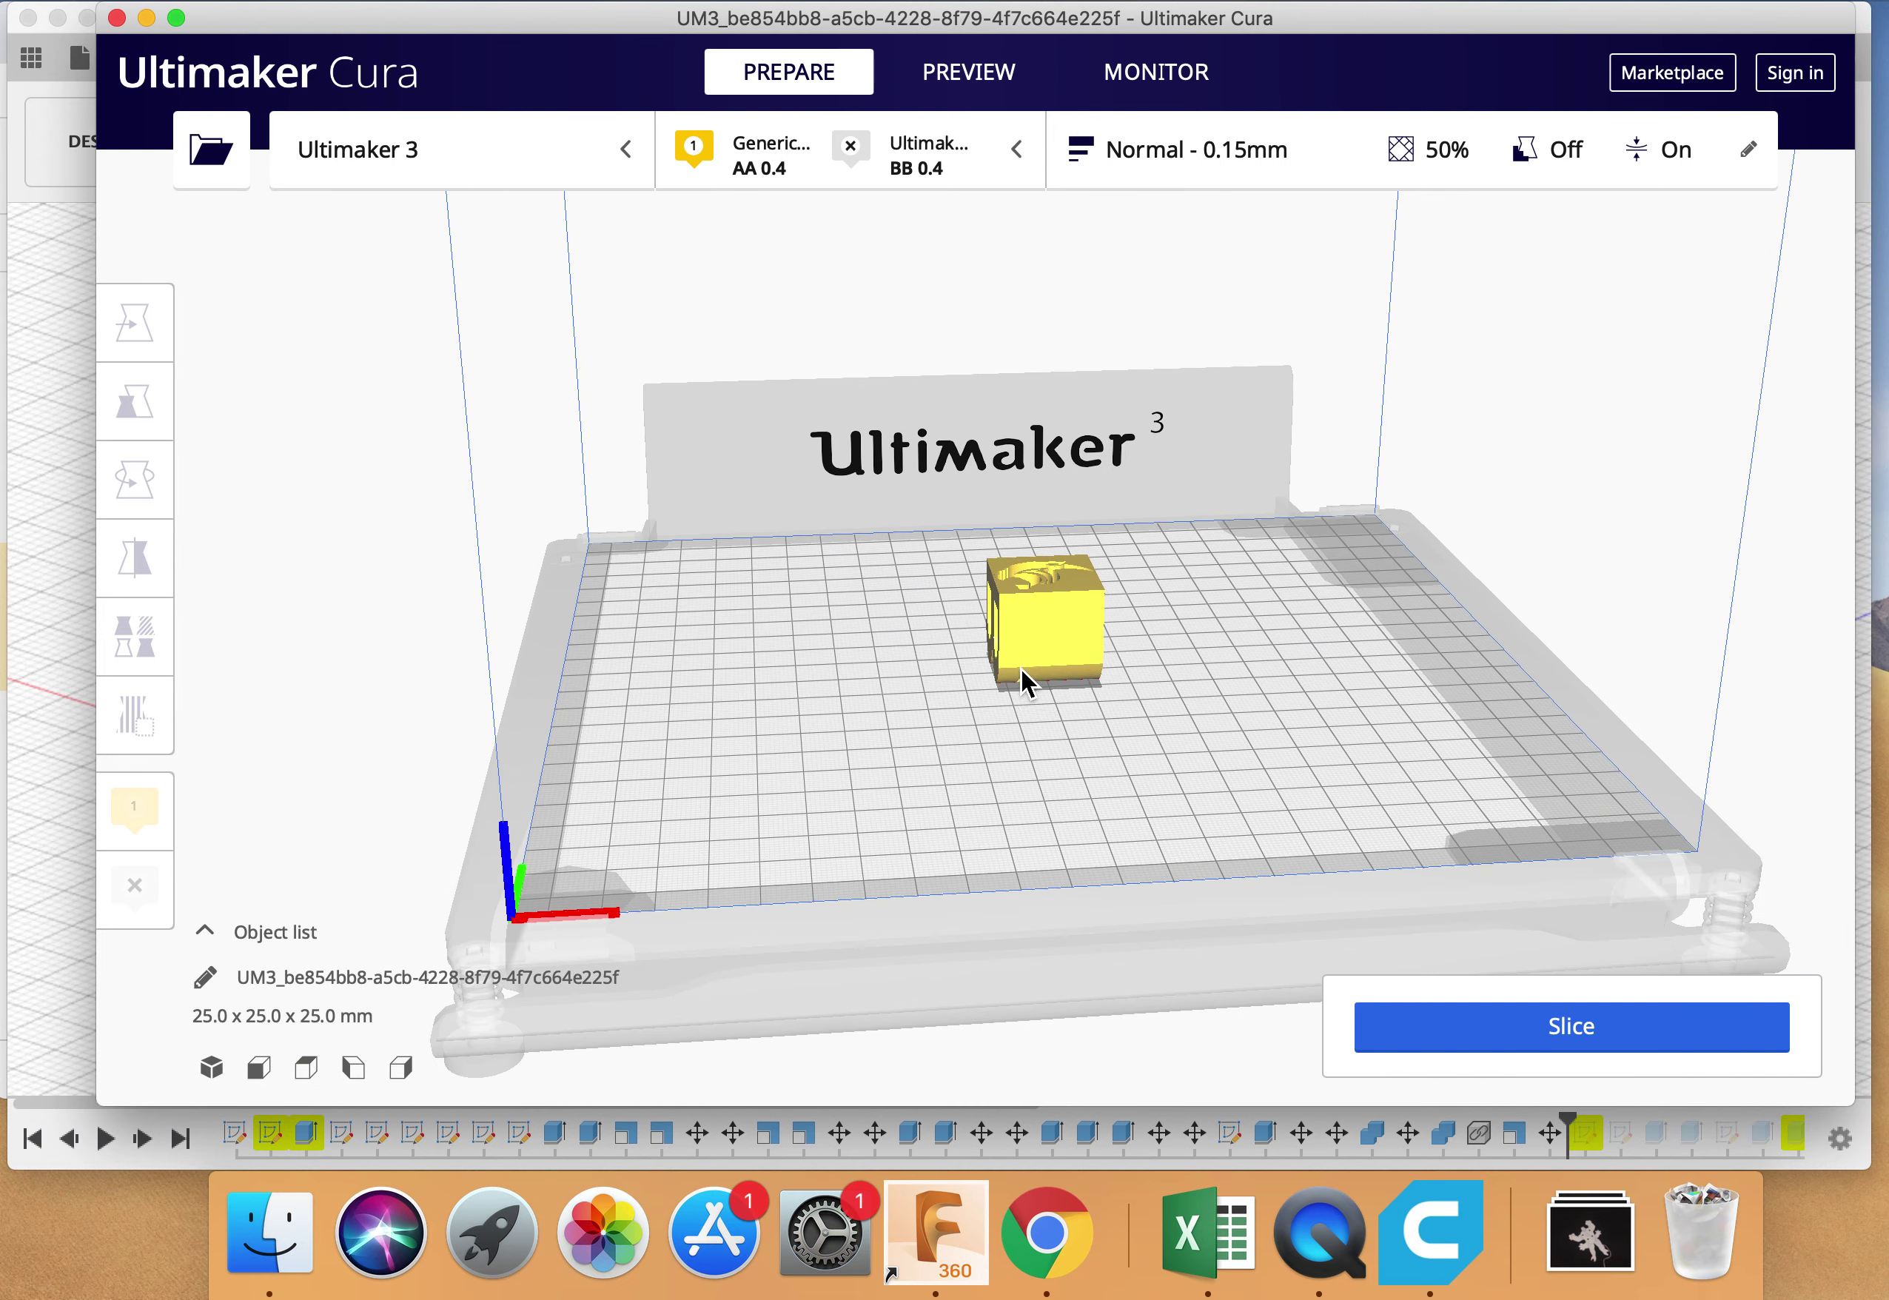
scroll(1025, 662, down, 2)
scroll(1034, 659, up, 3)
scroll(1043, 673, up, 2)
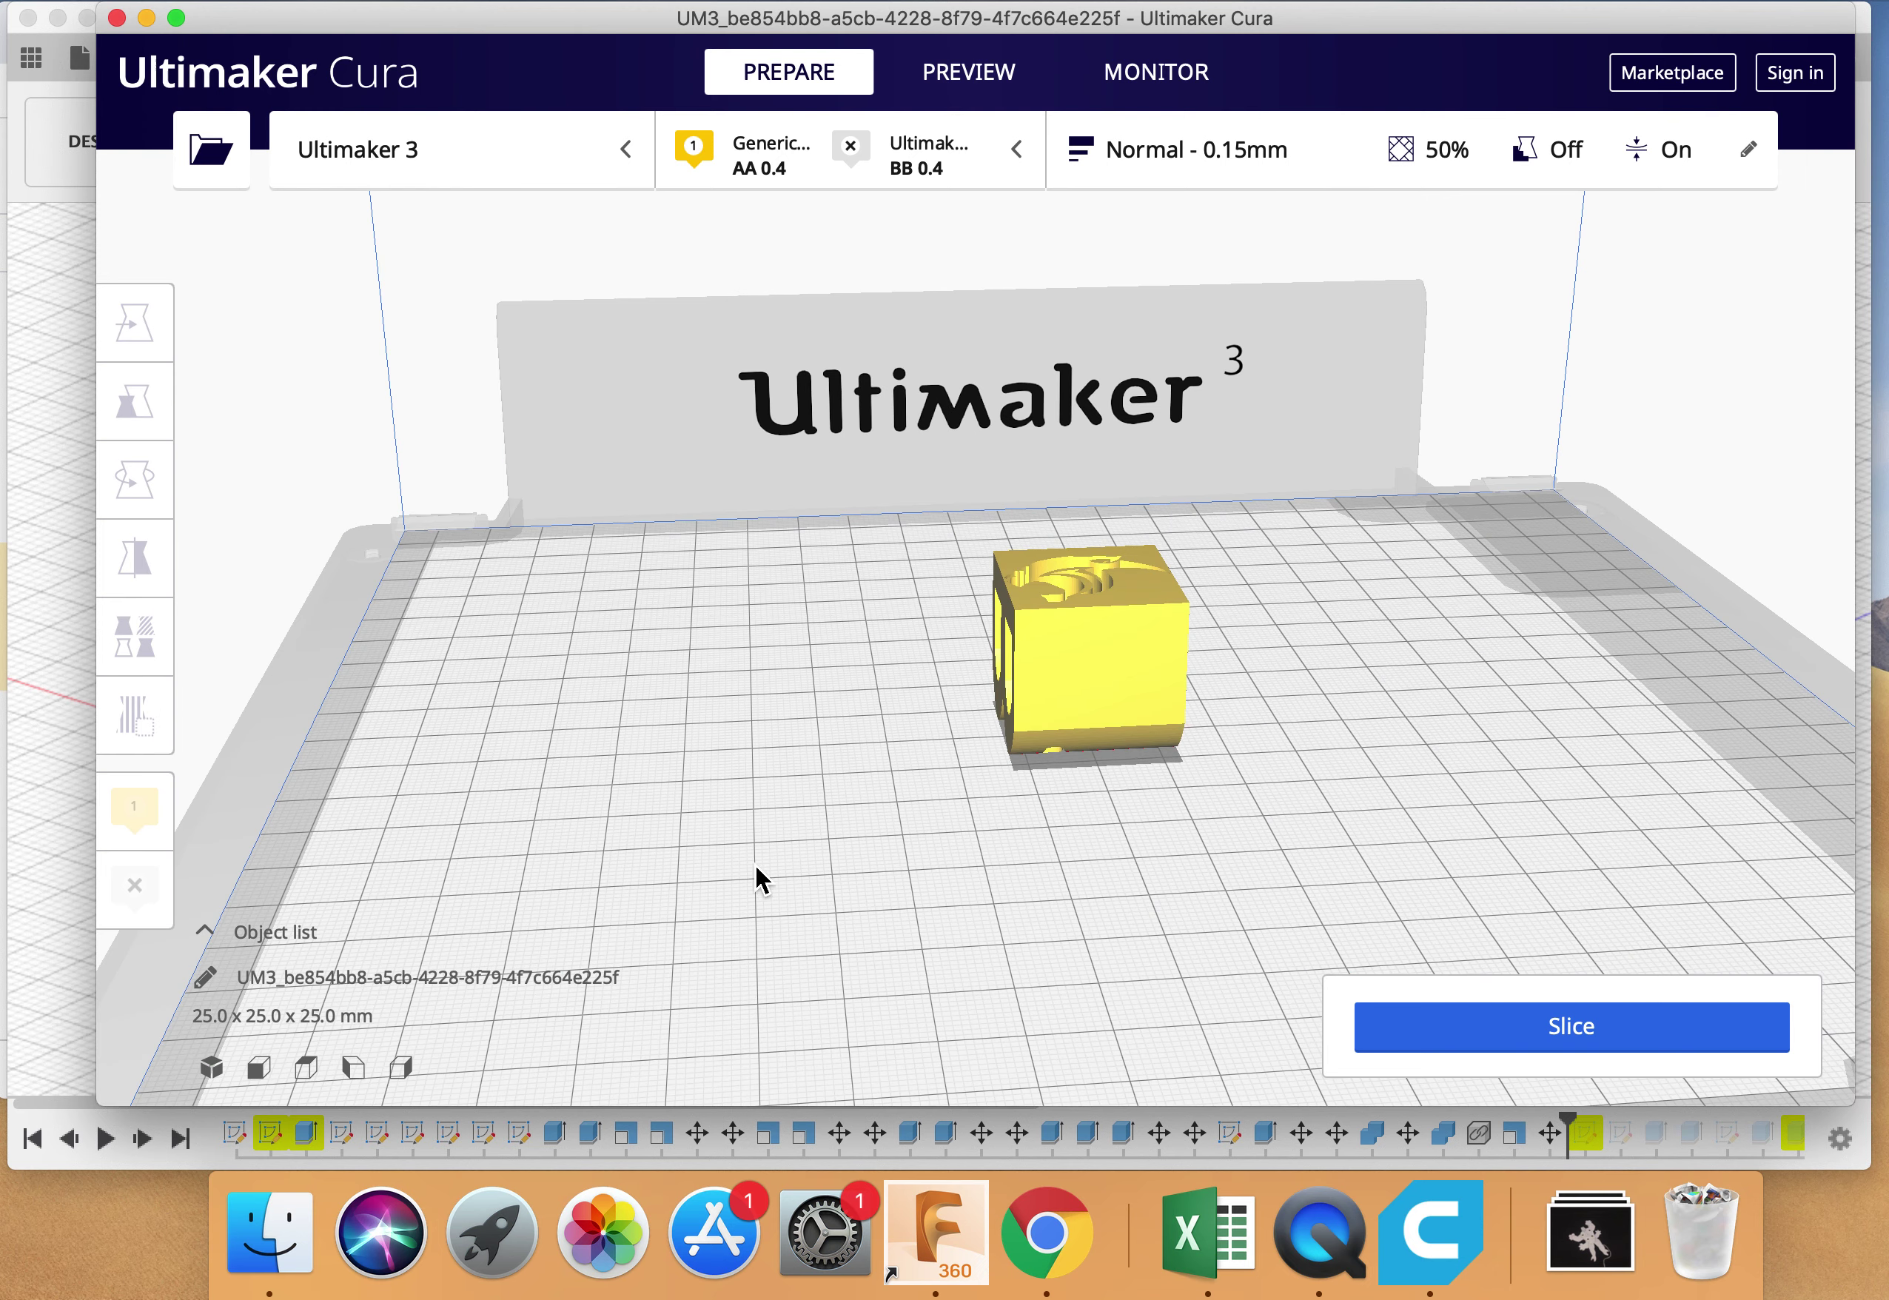
click(1138, 659)
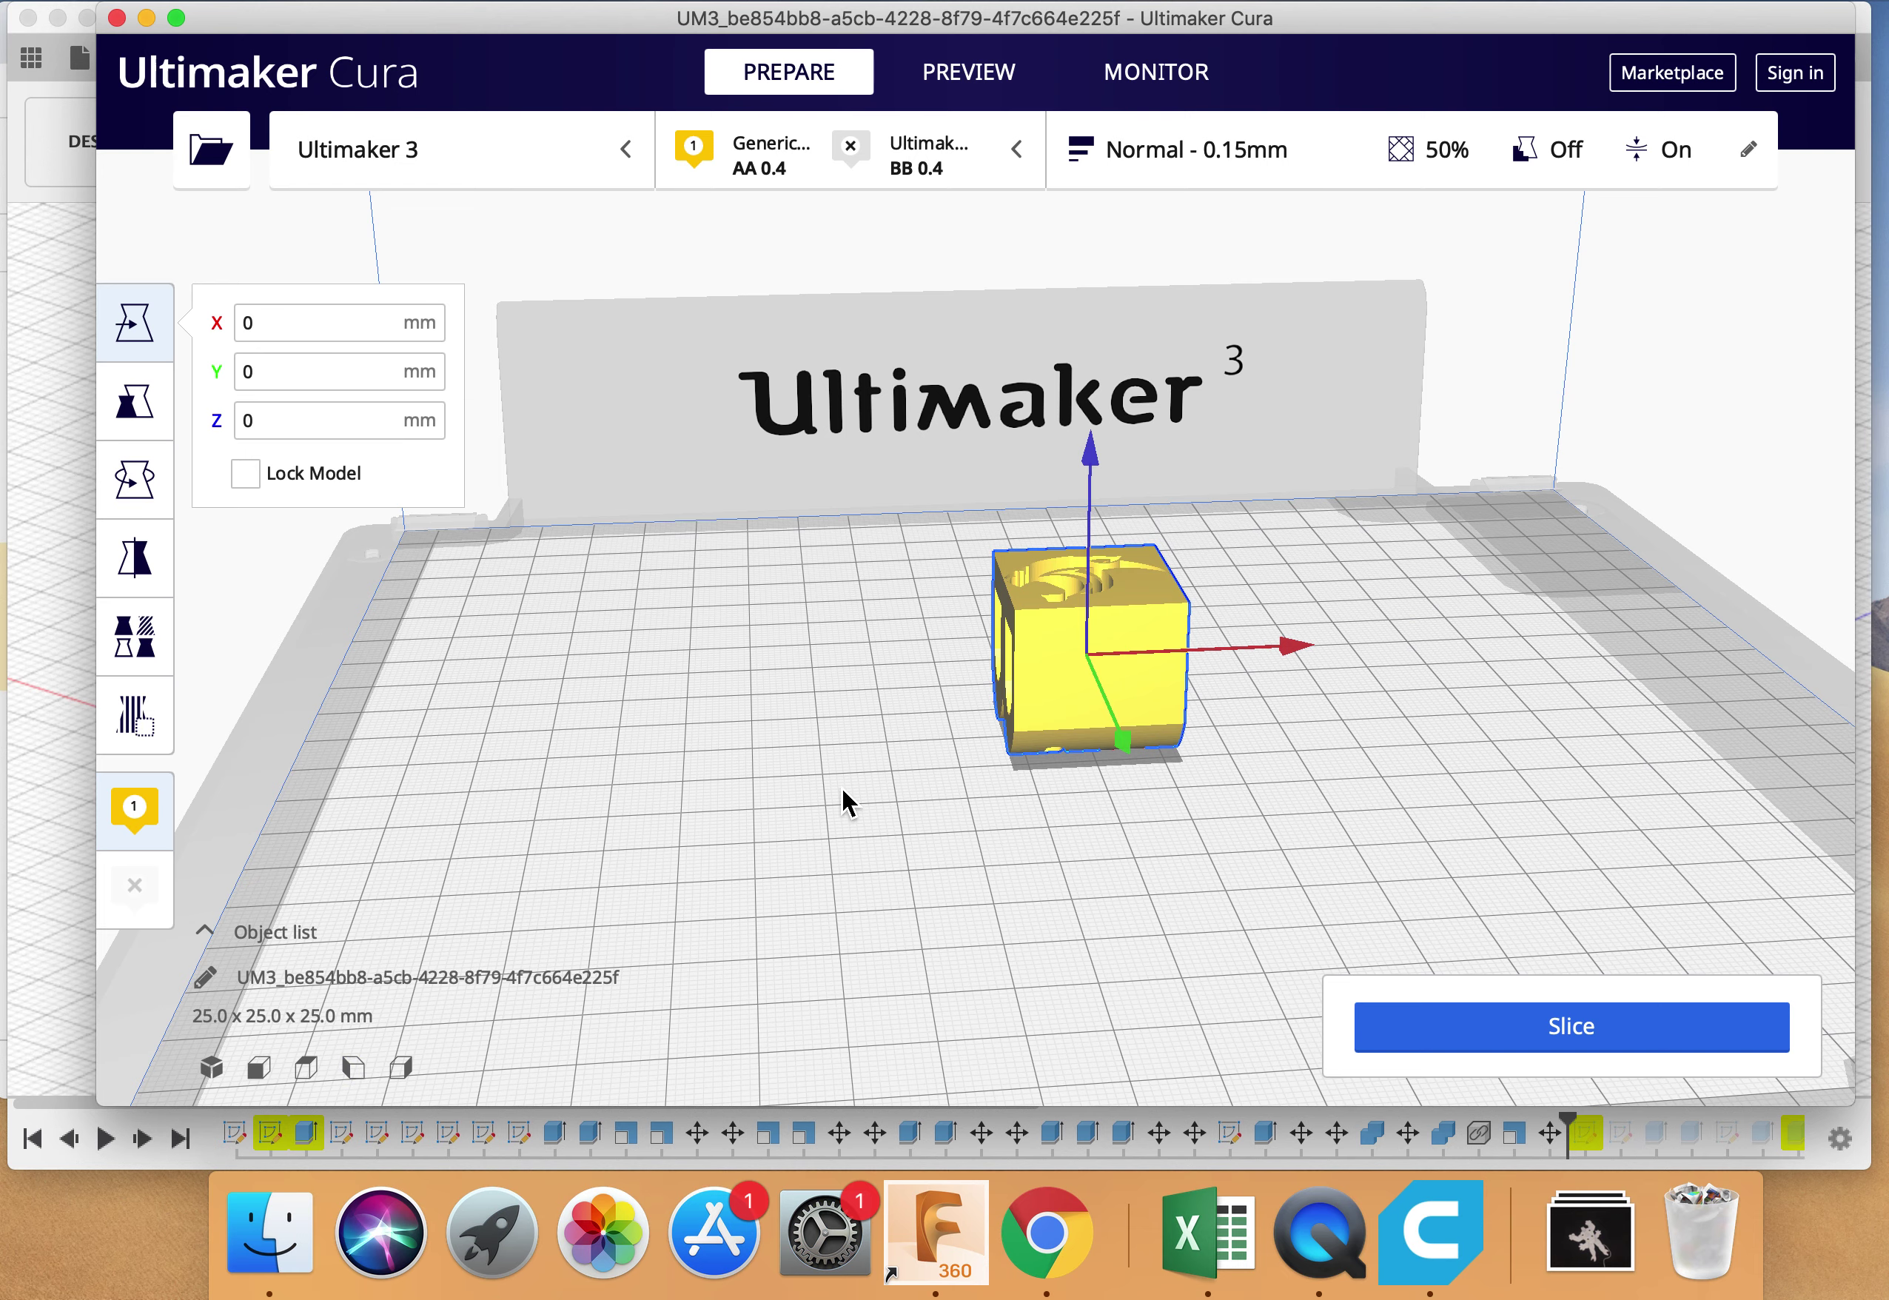
right_drag(790, 792, 910, 809)
click(911, 808)
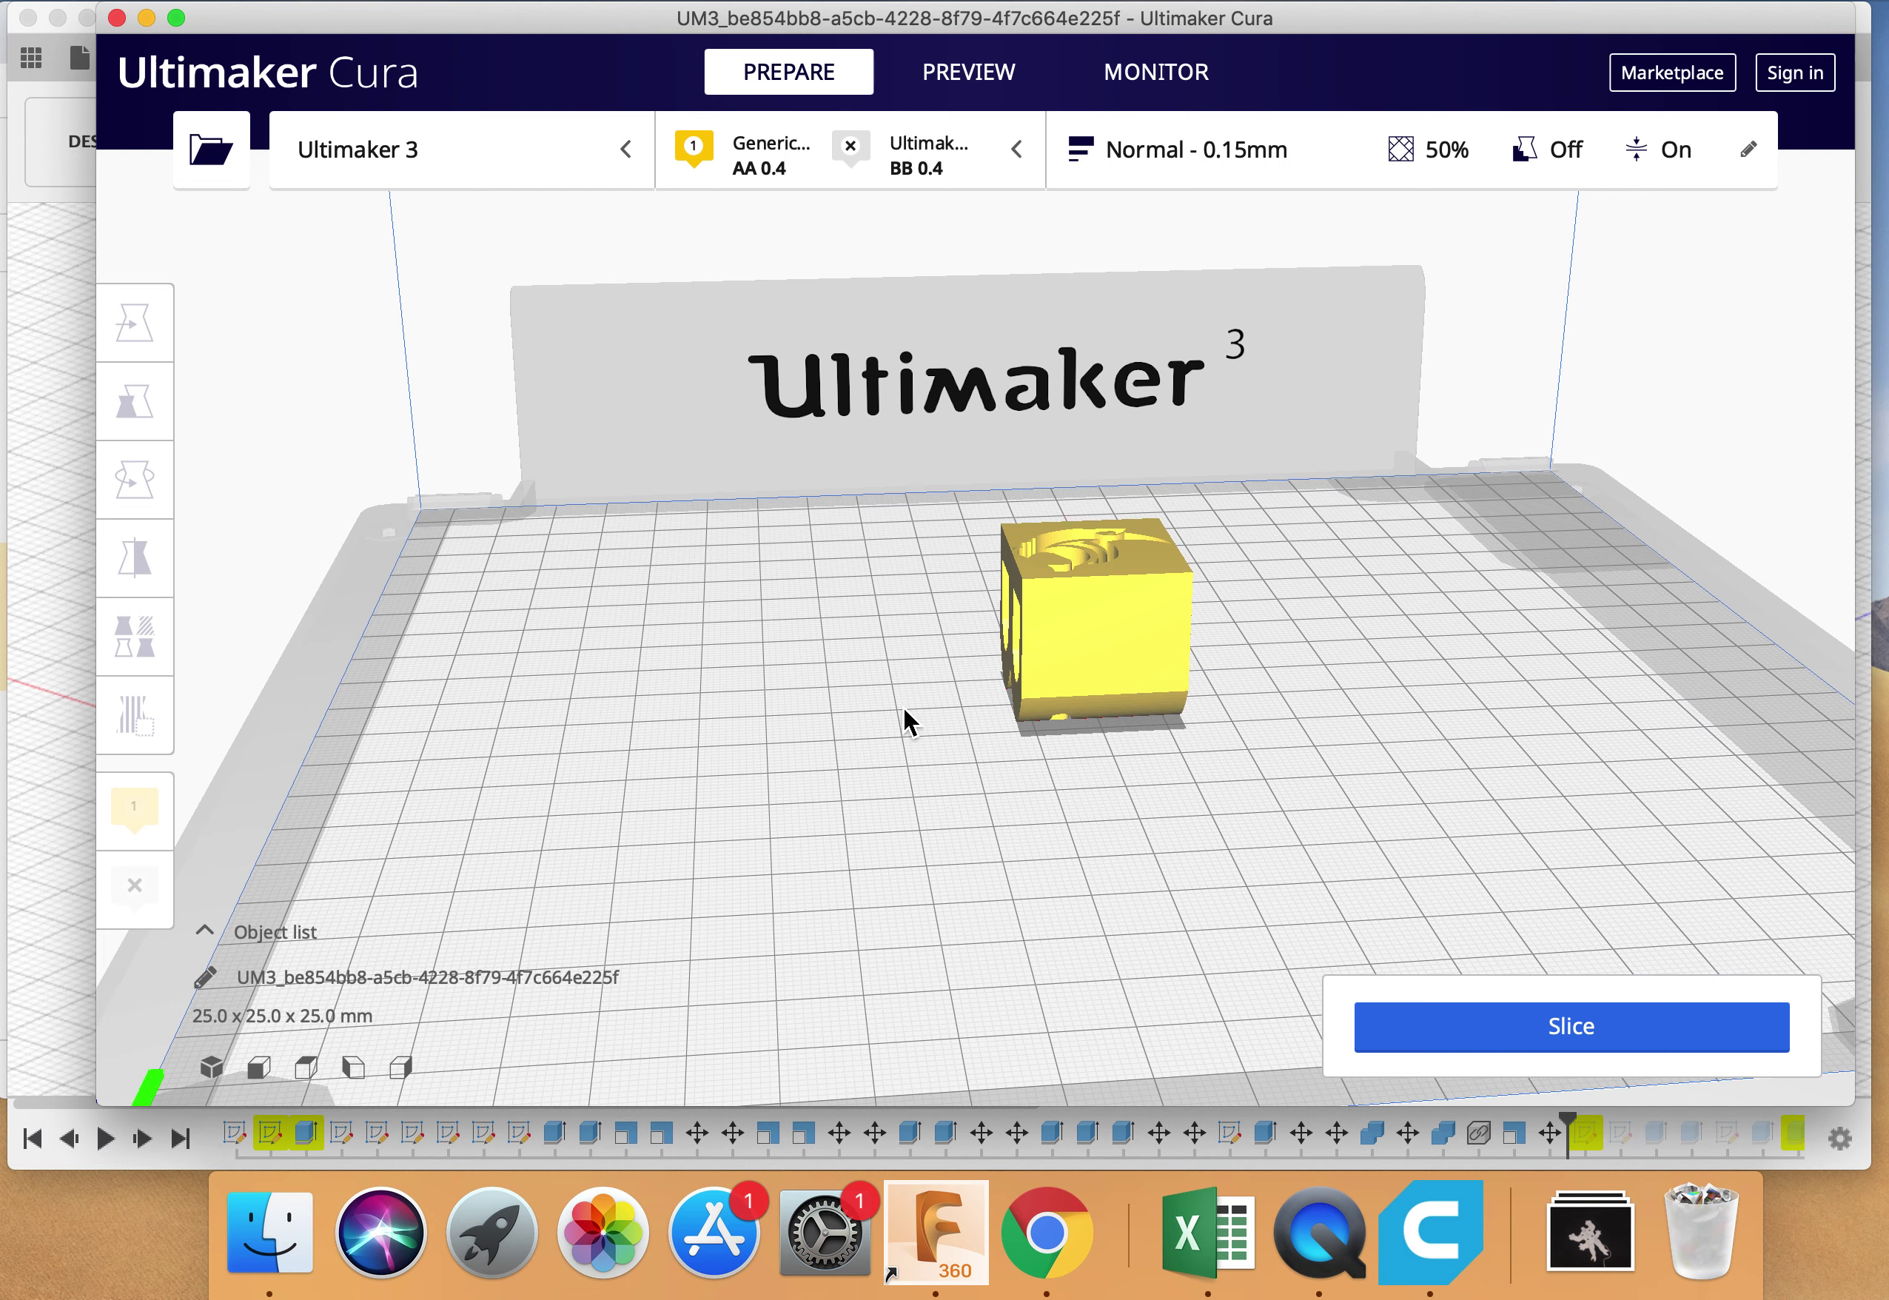
key(super+a)
click(899, 867)
right_drag(921, 799, 1012, 823)
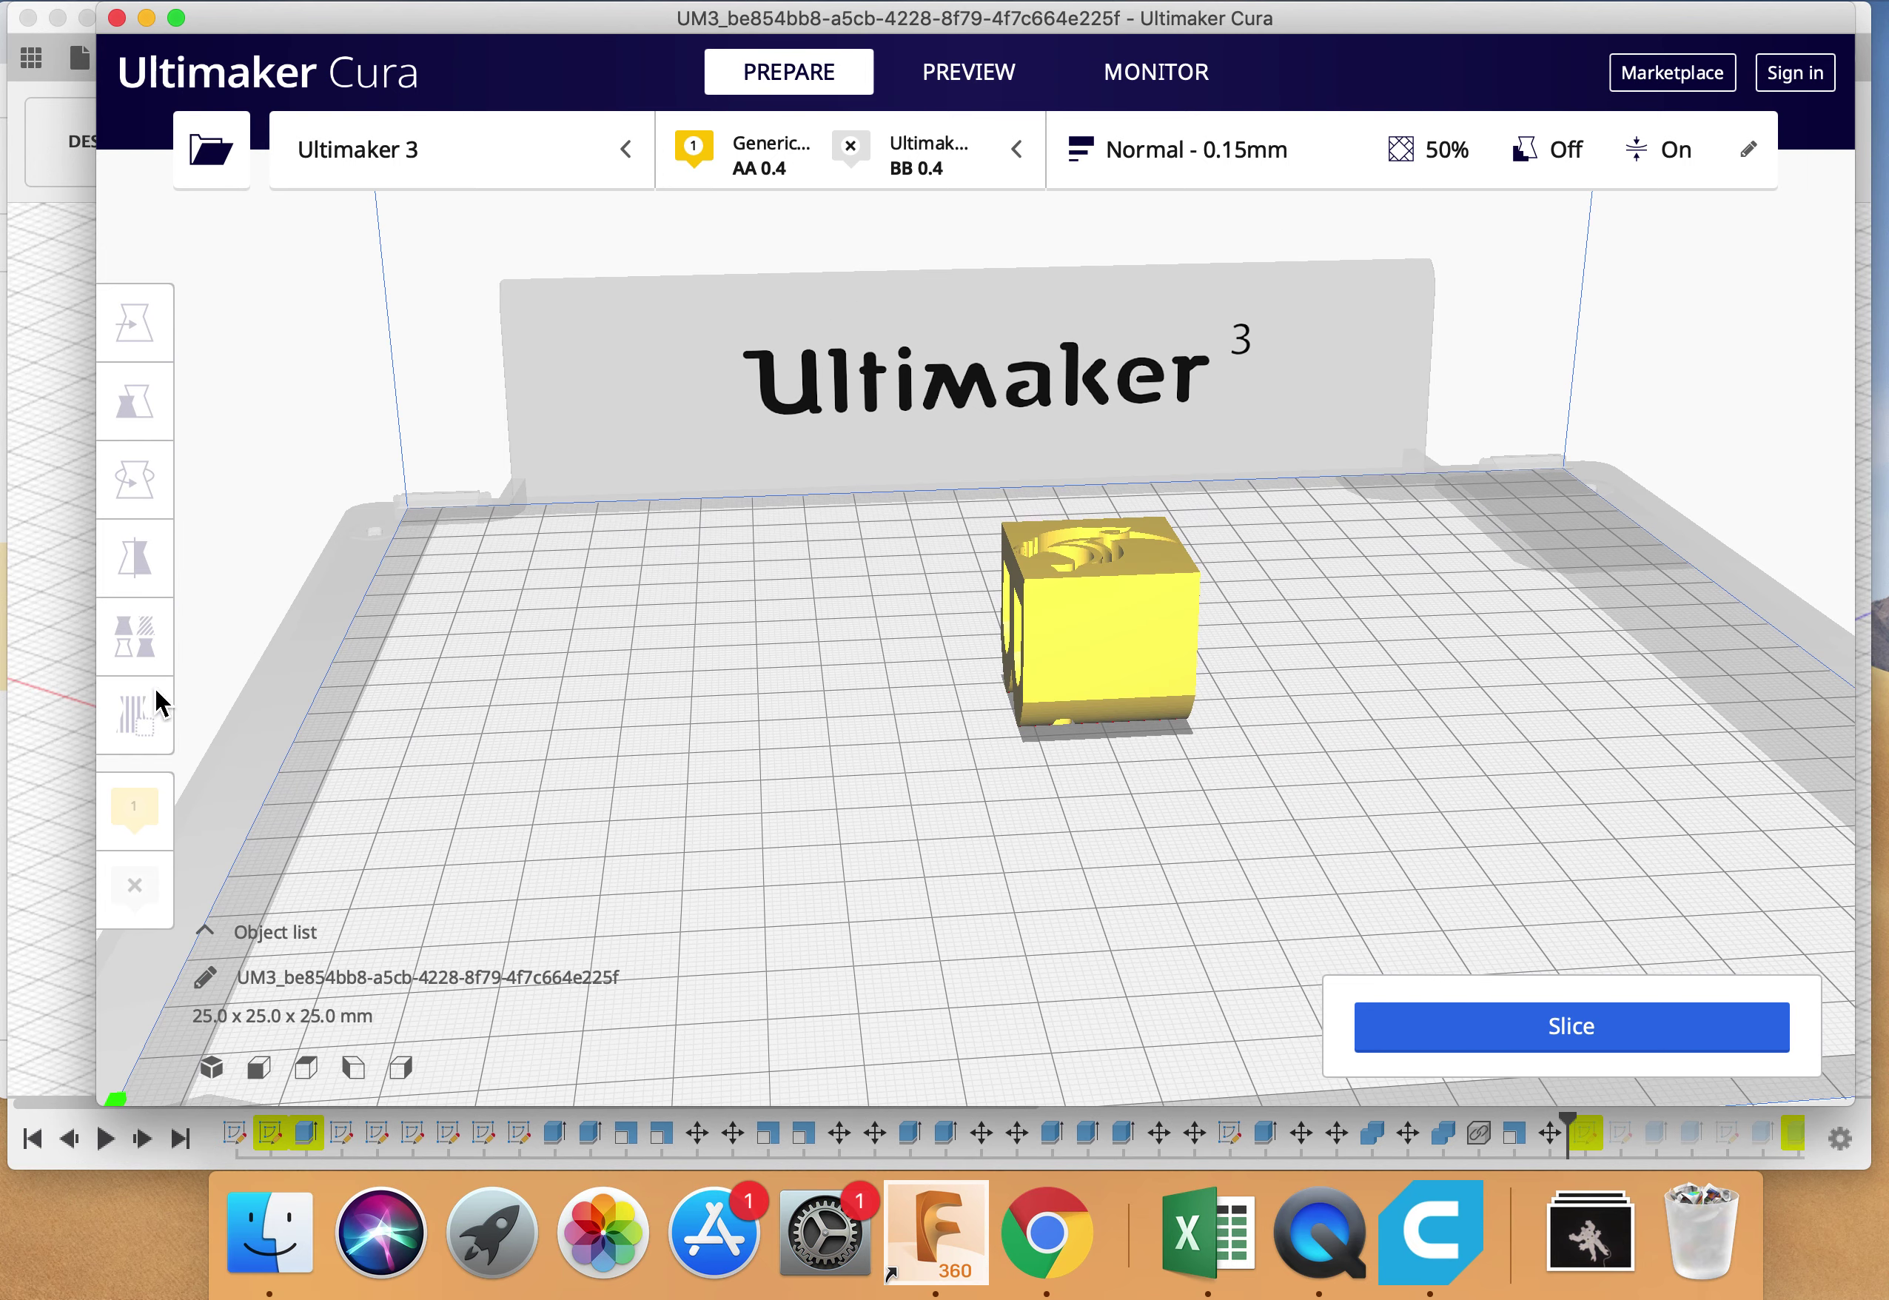
click(1123, 632)
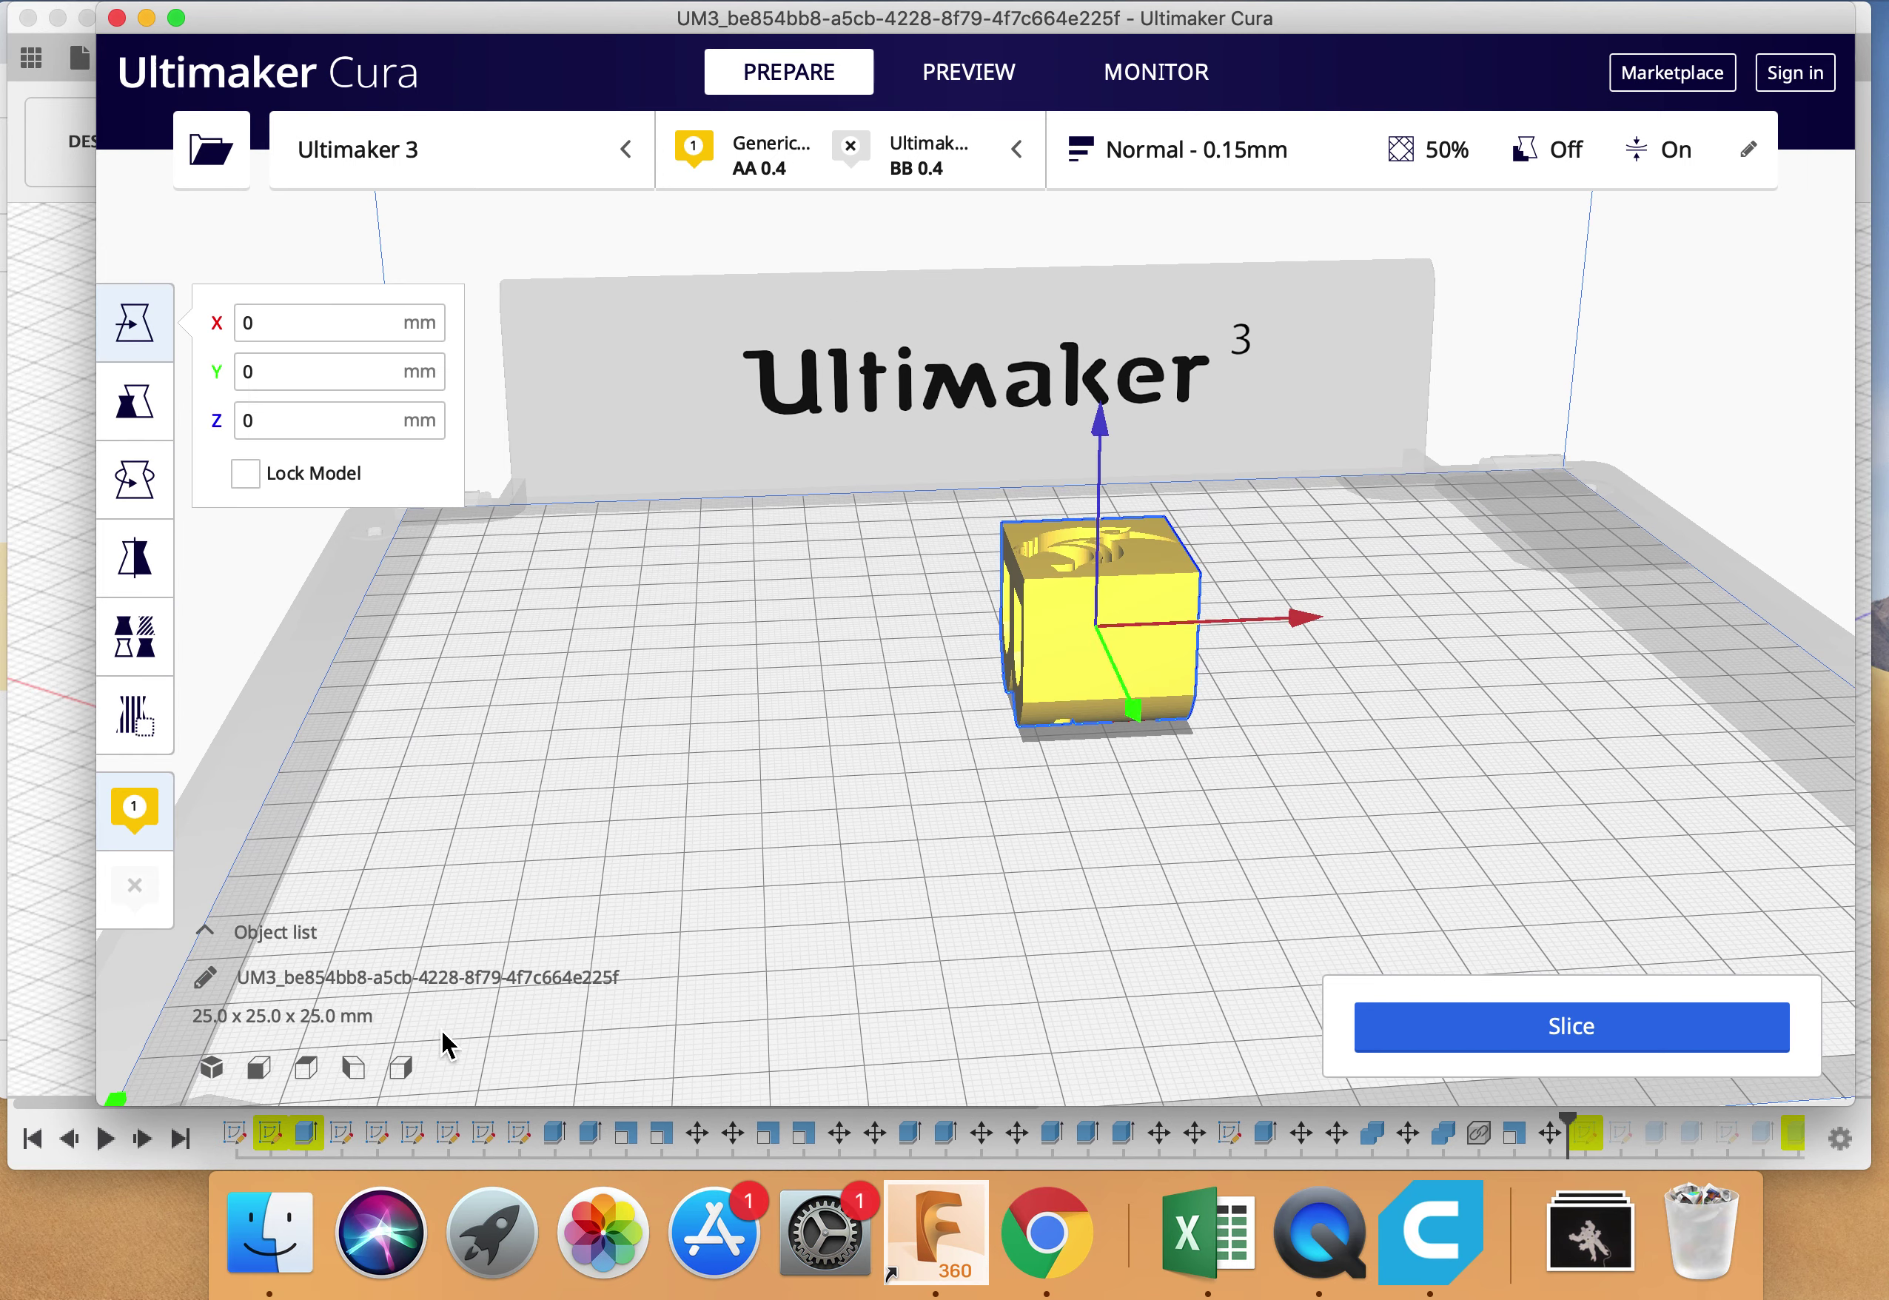
click(946, 882)
right_drag(946, 882, 791, 743)
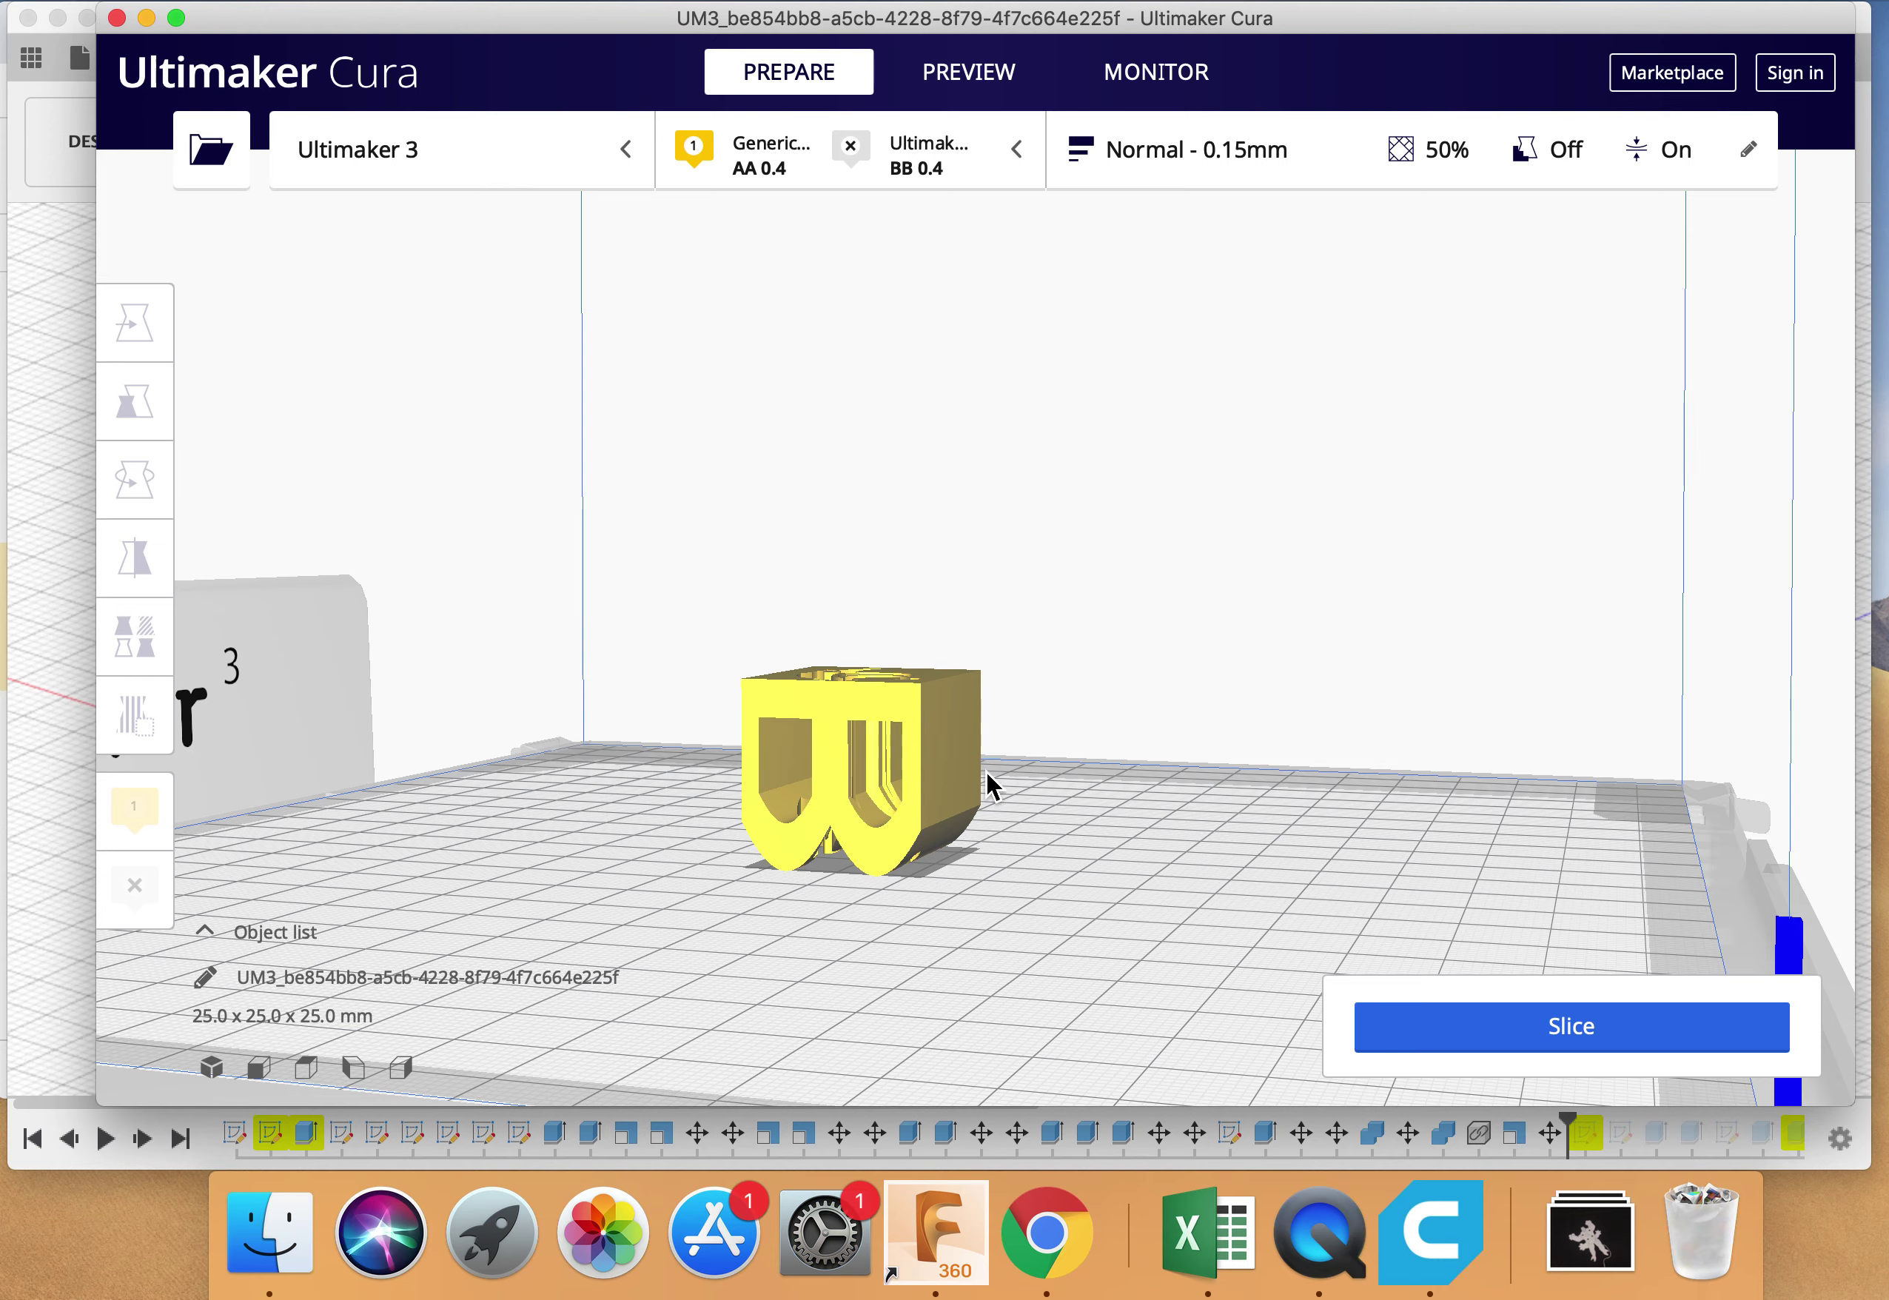
right_drag(926, 866, 640, 987)
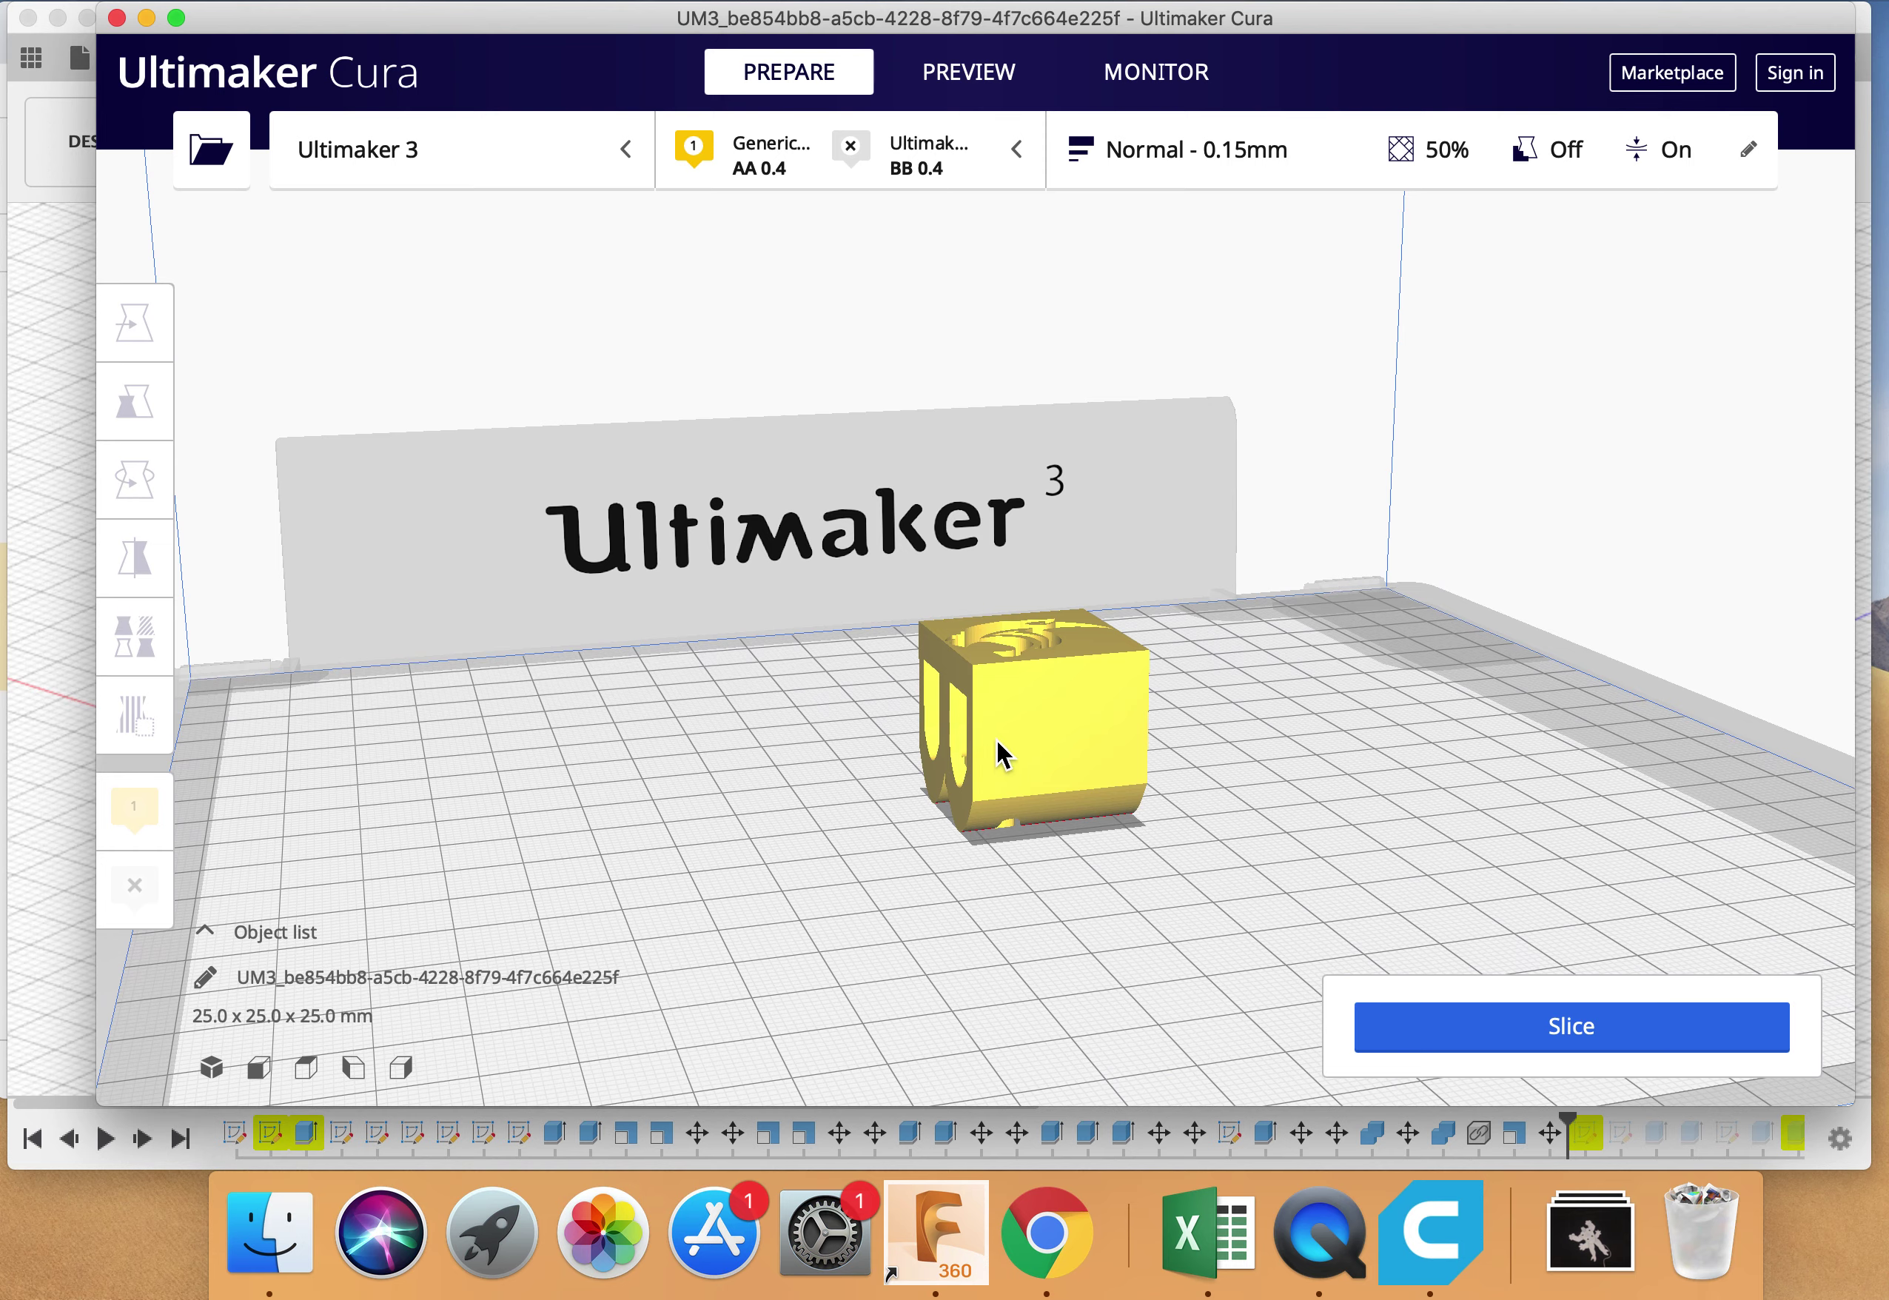
key(Right)
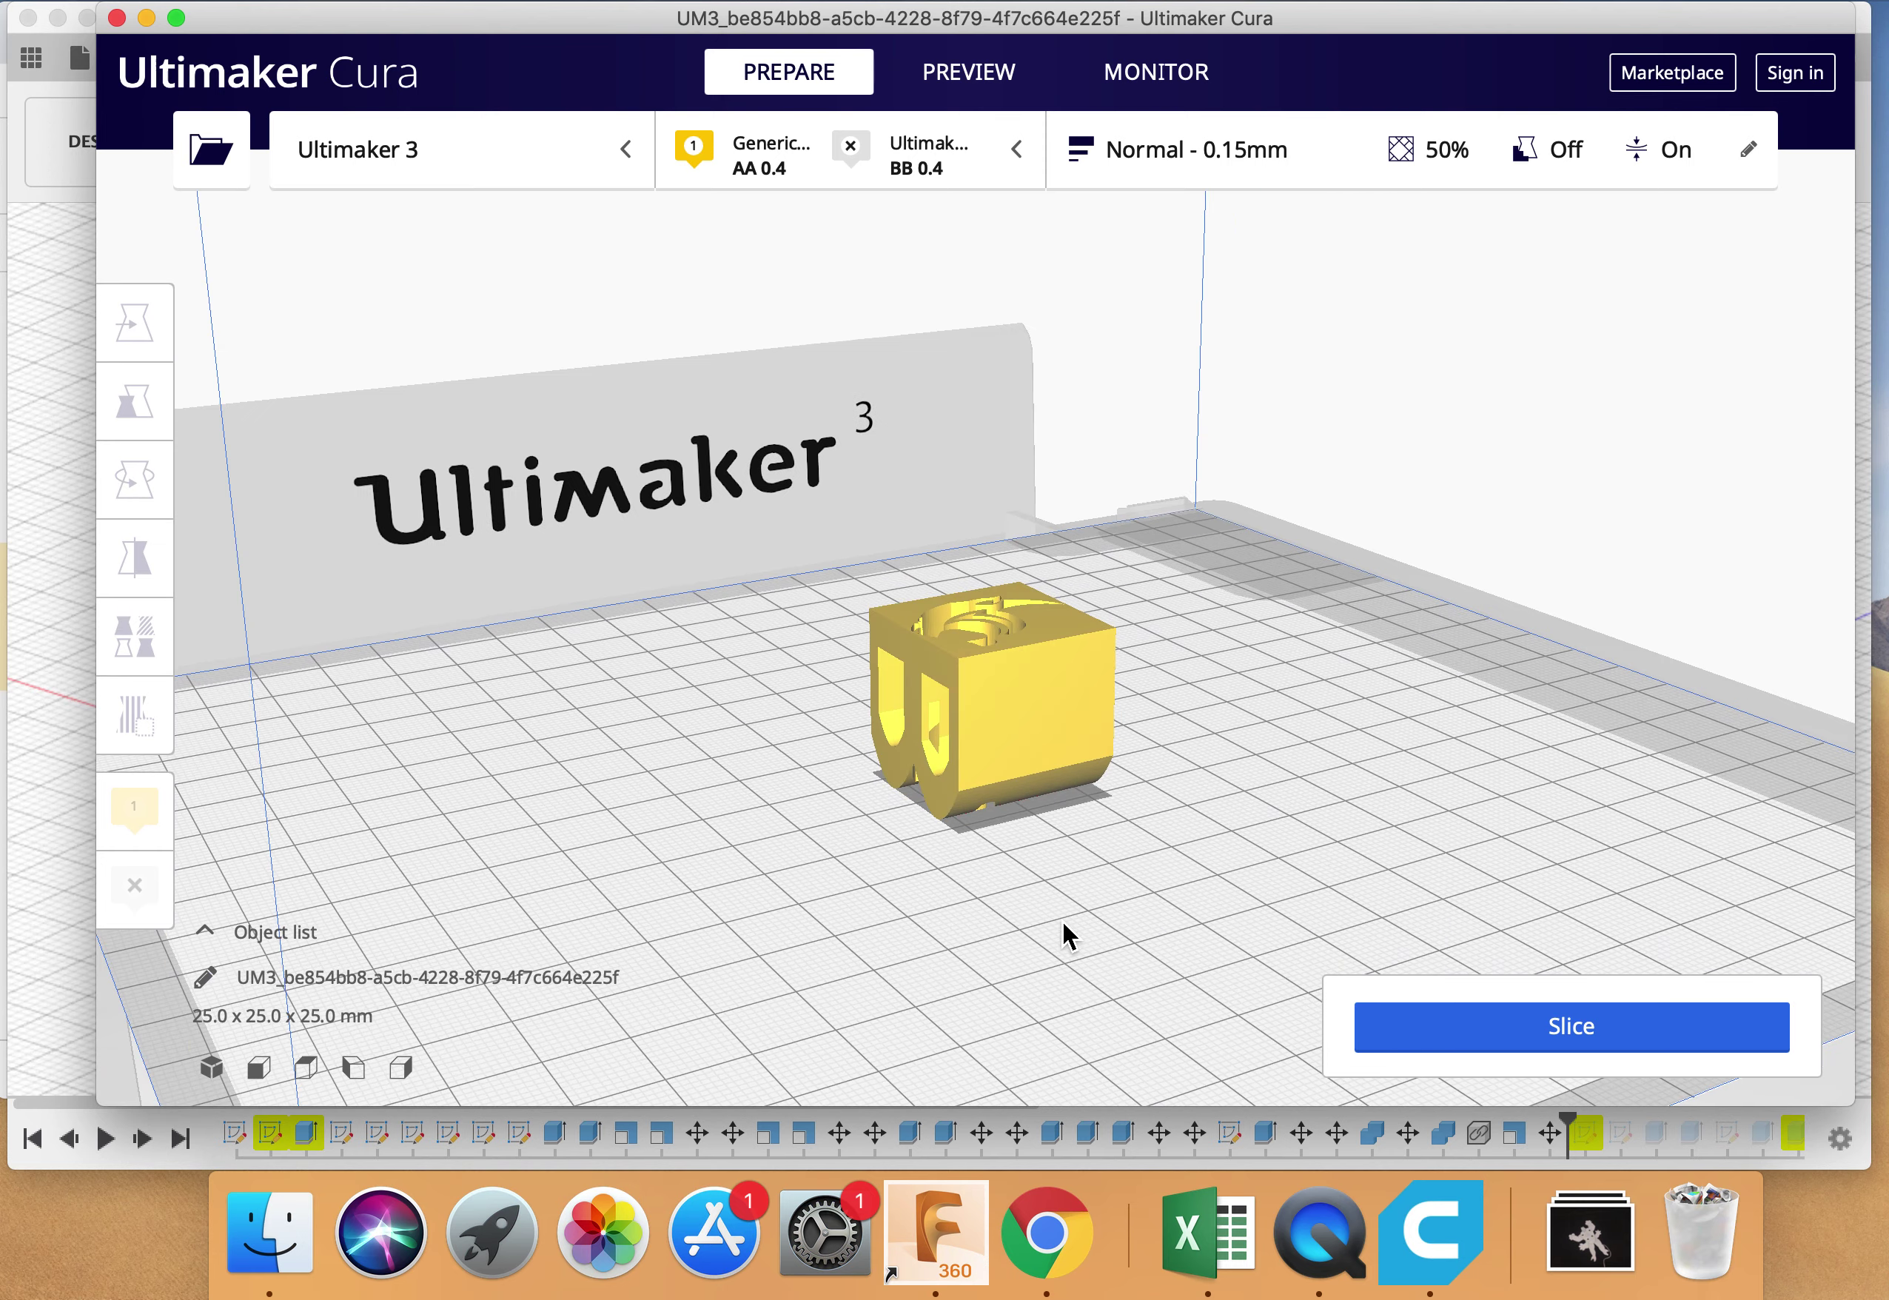
key(Left)
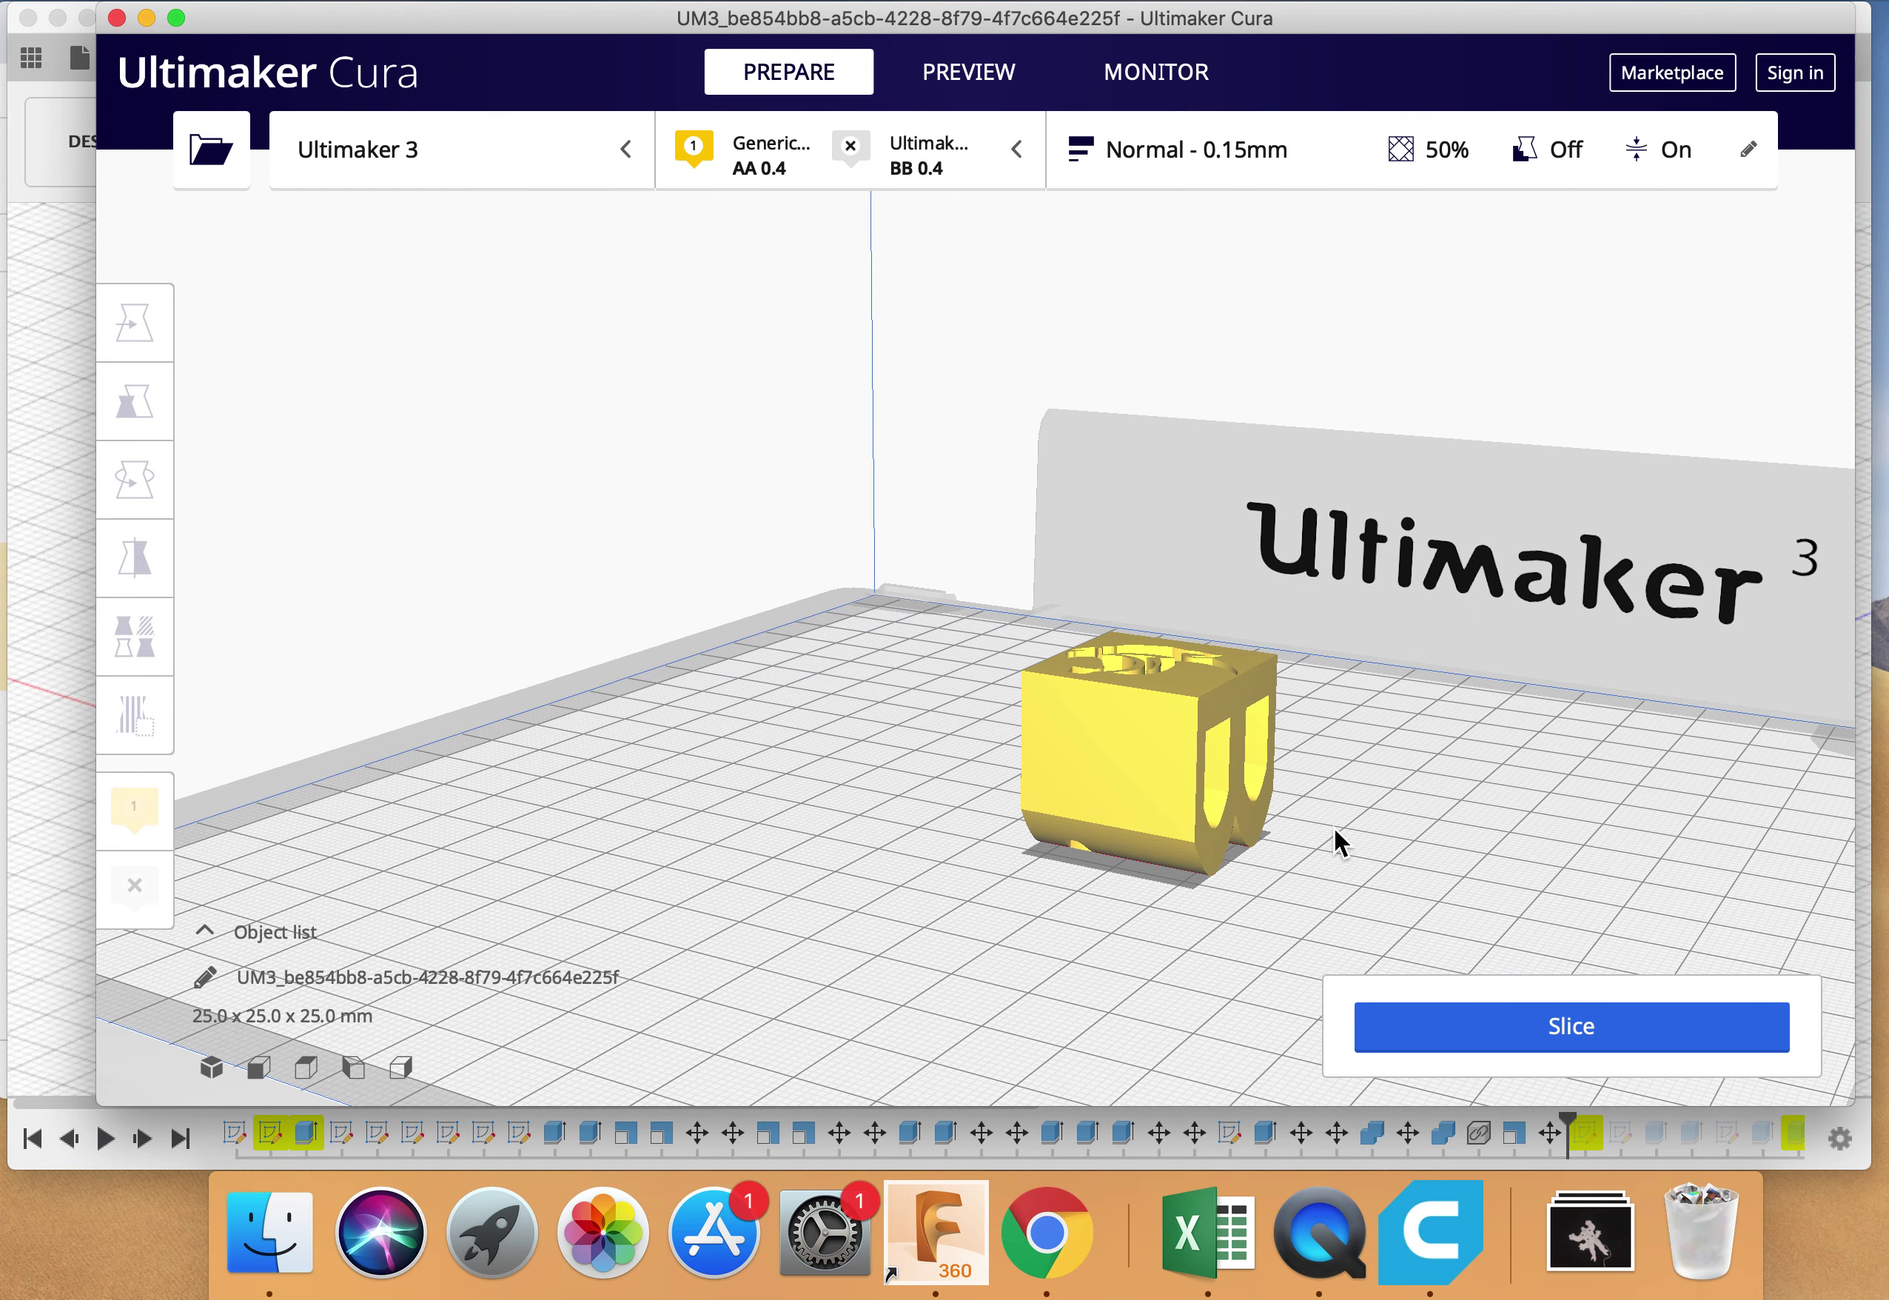
Rotate the cube and lay it flat, making it 31.1 x 30.7 x 25.0 mm.
click(1144, 767)
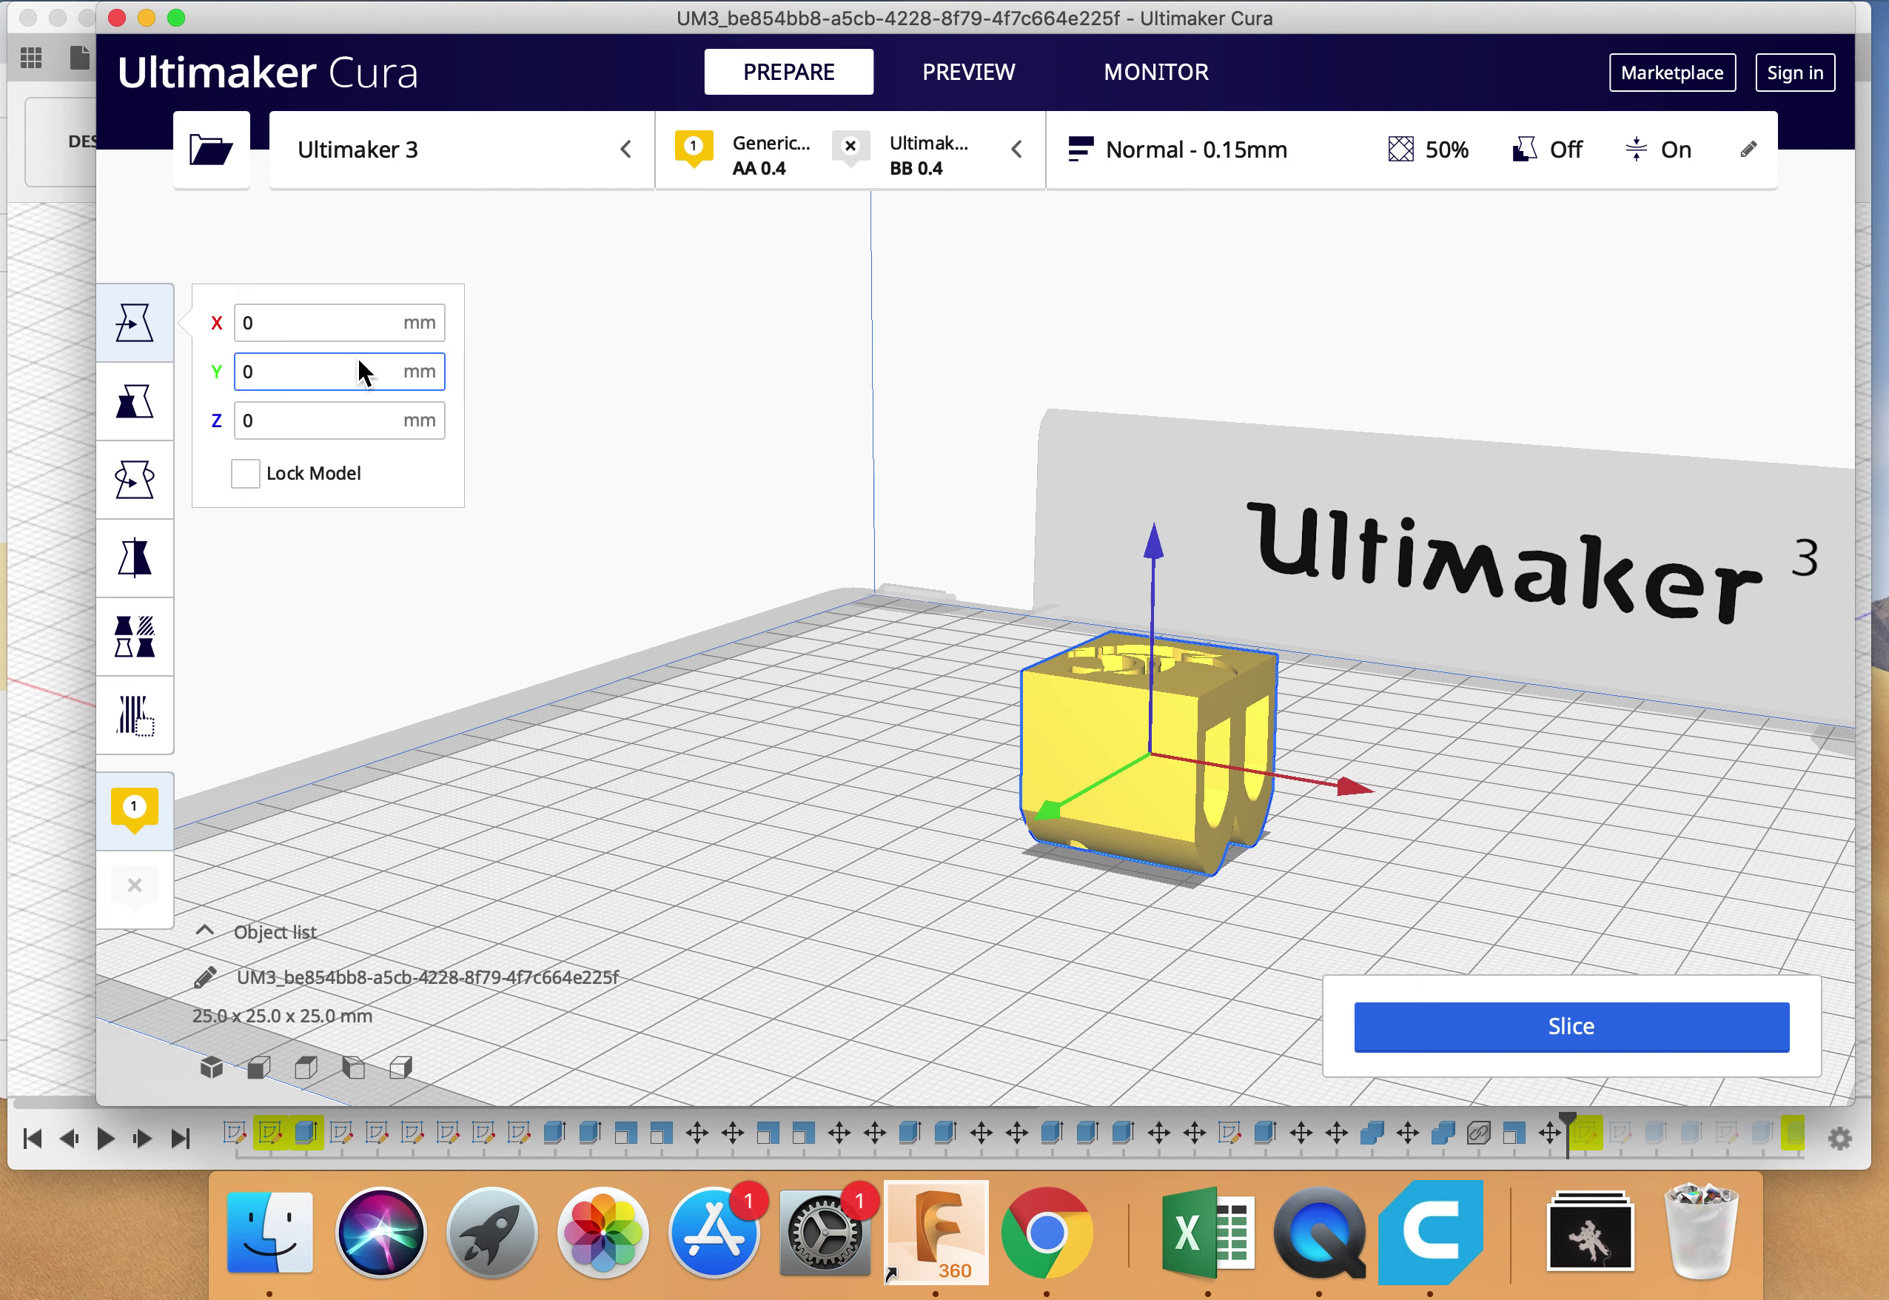
click(141, 486)
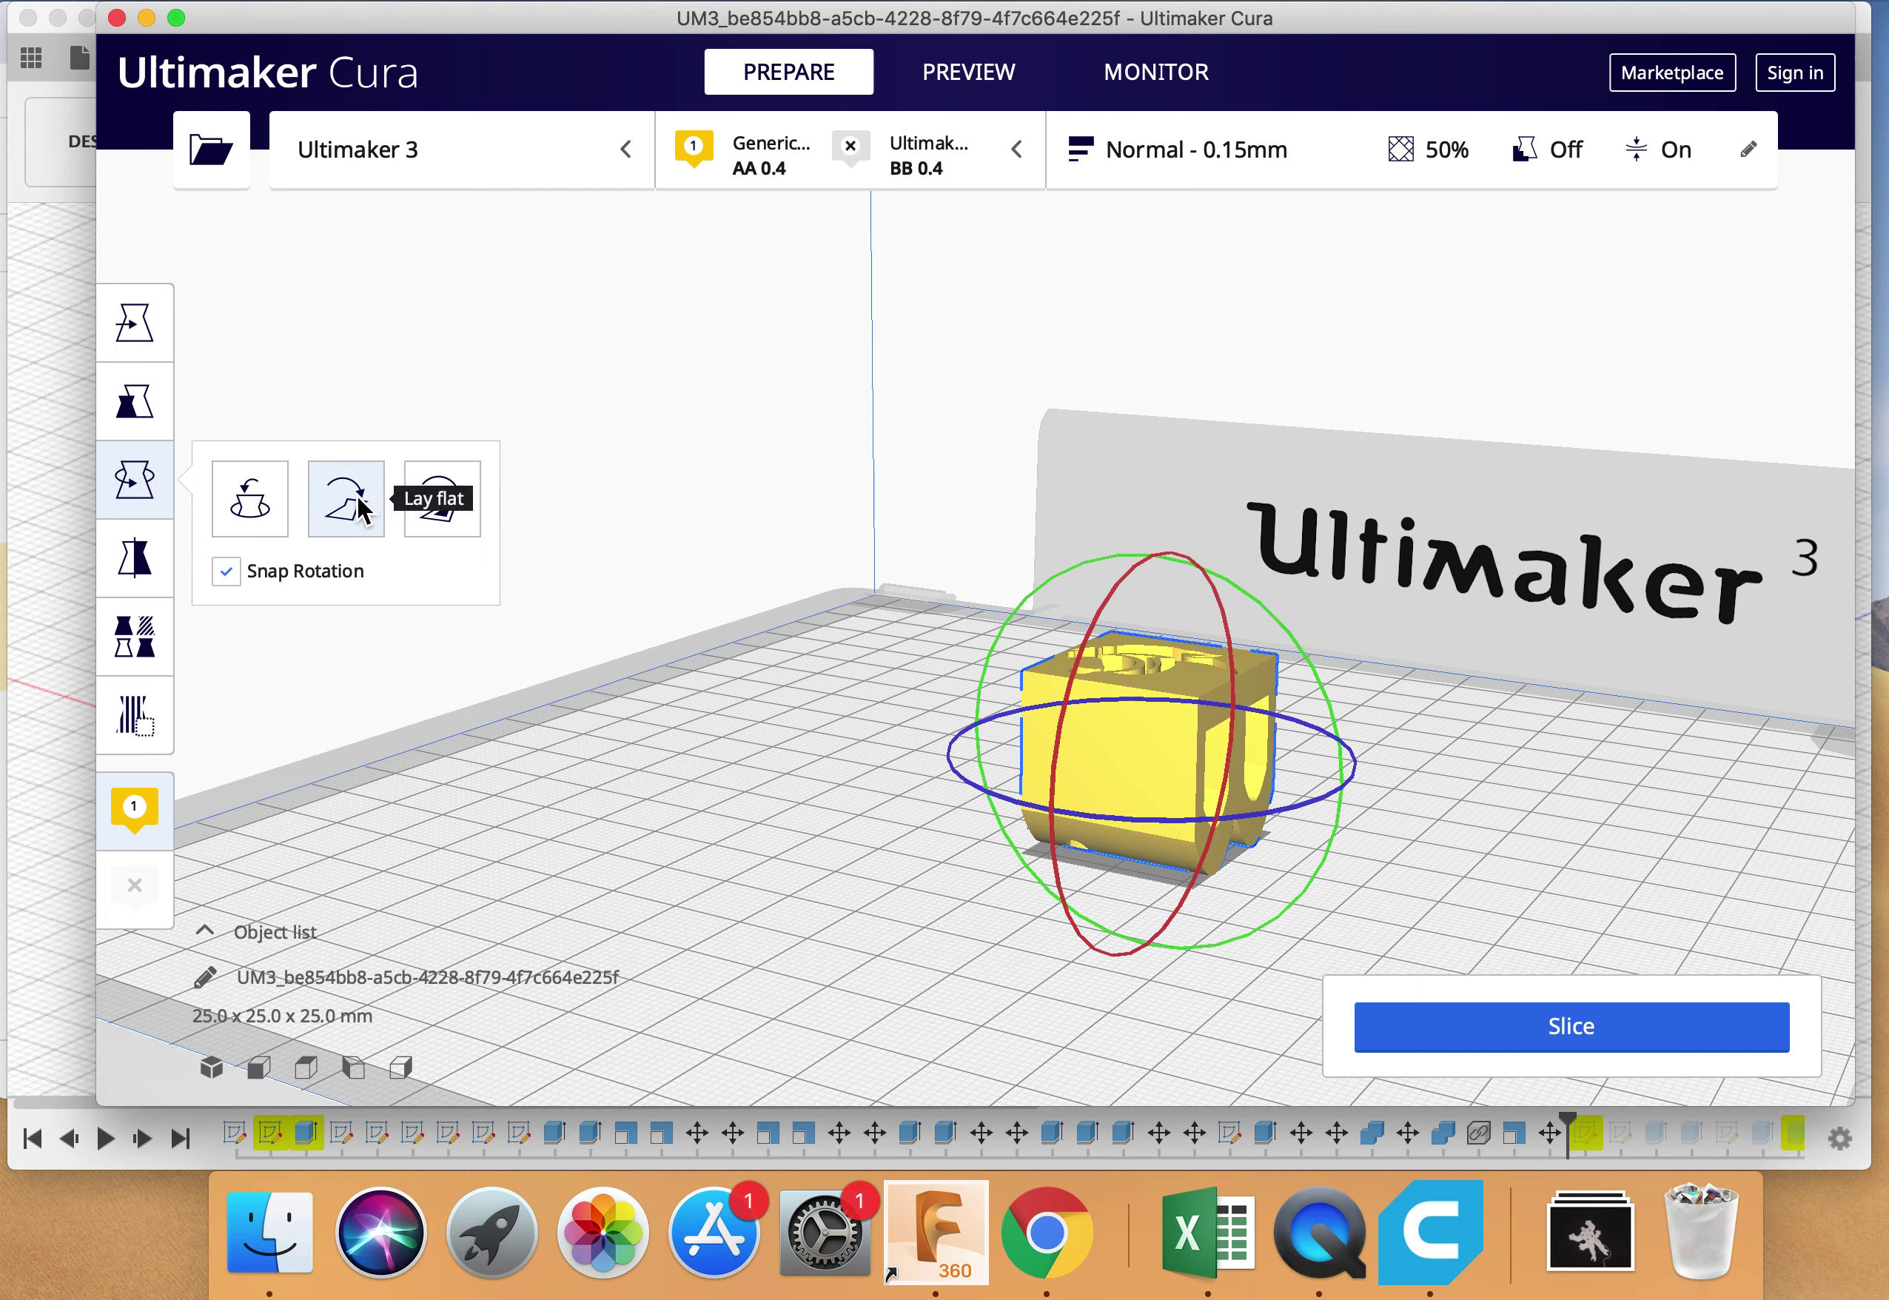
drag(1252, 603, 1331, 913)
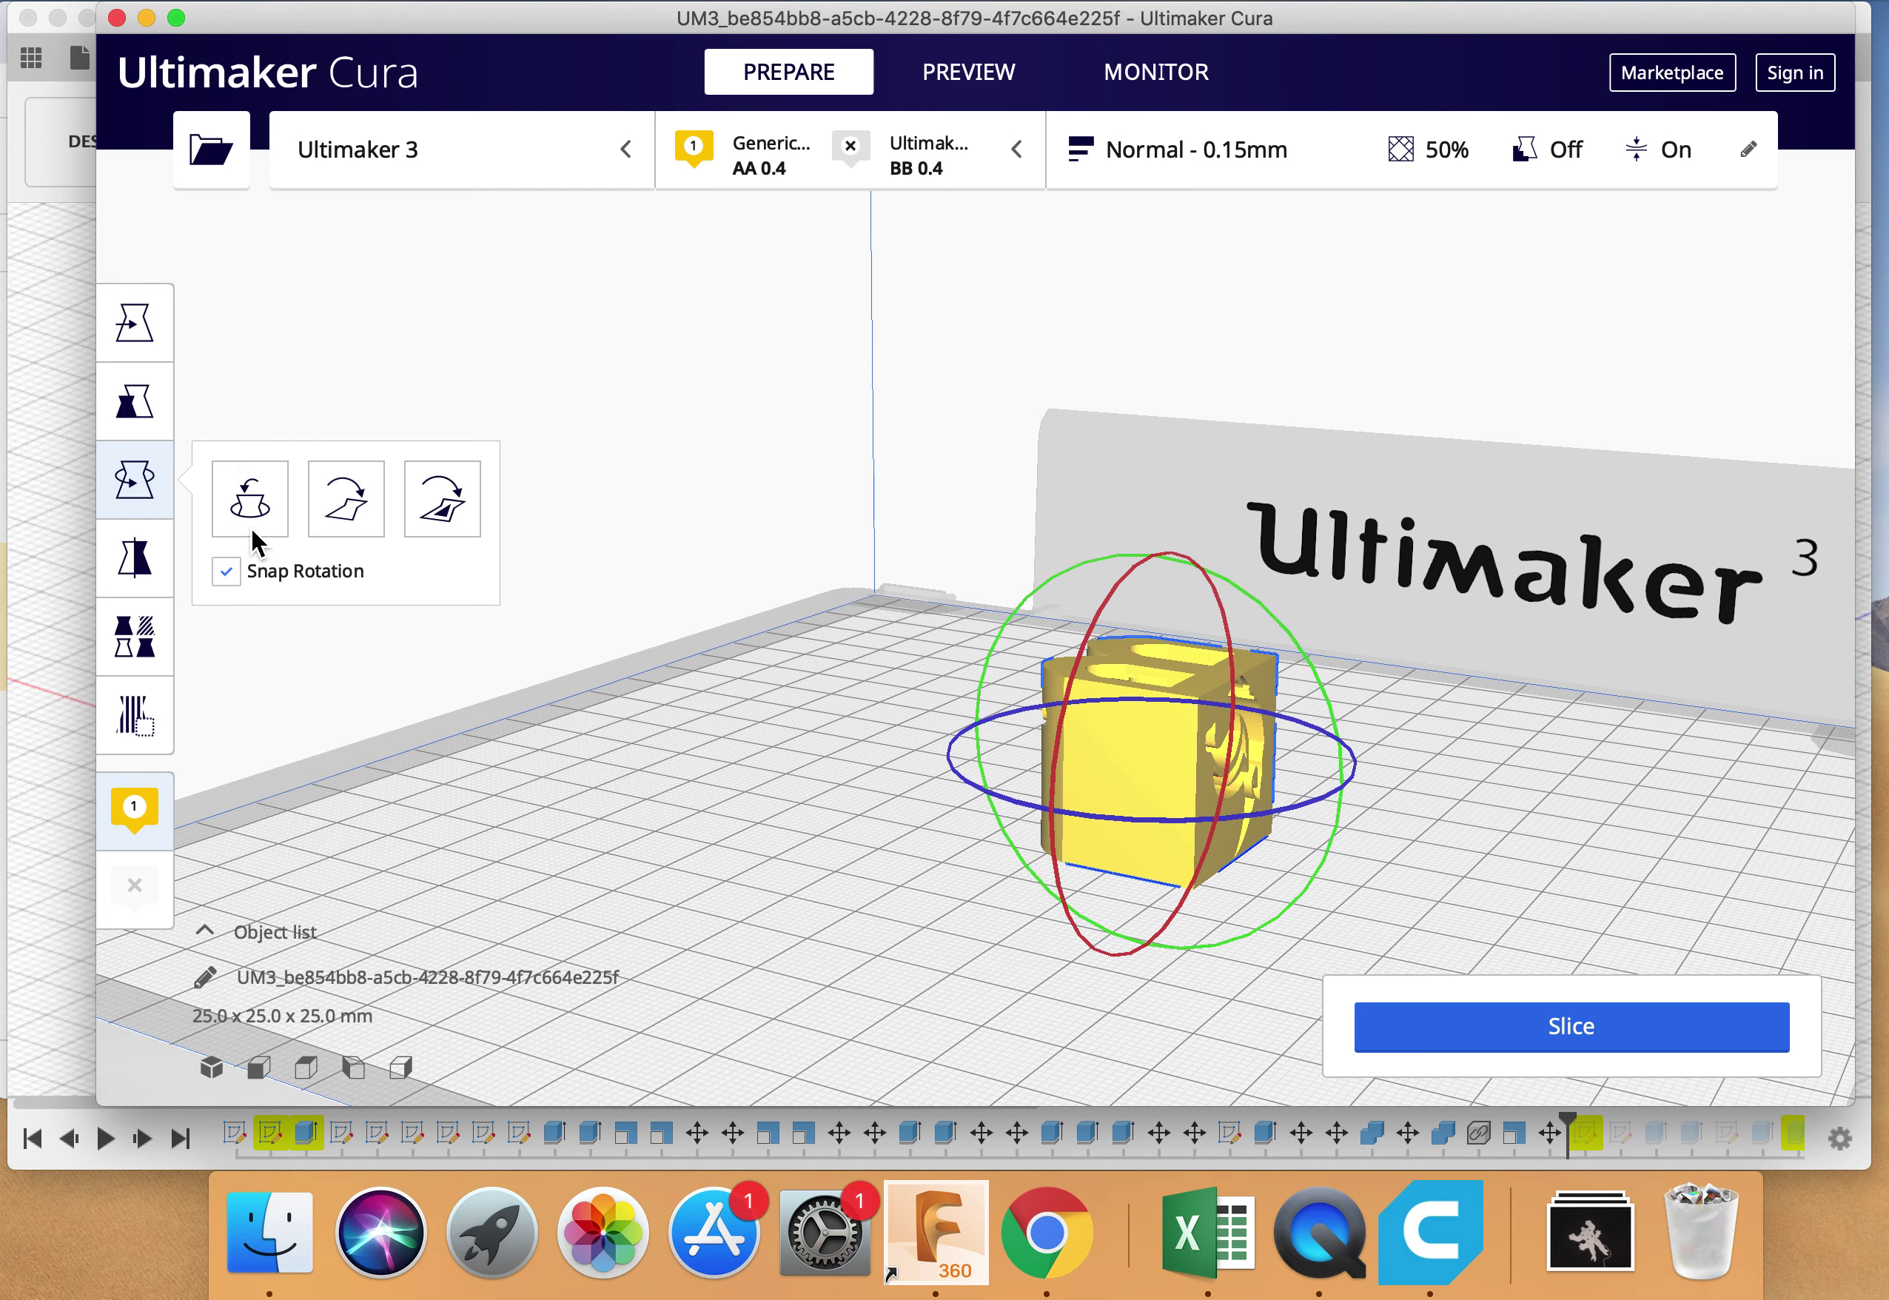
click(349, 497)
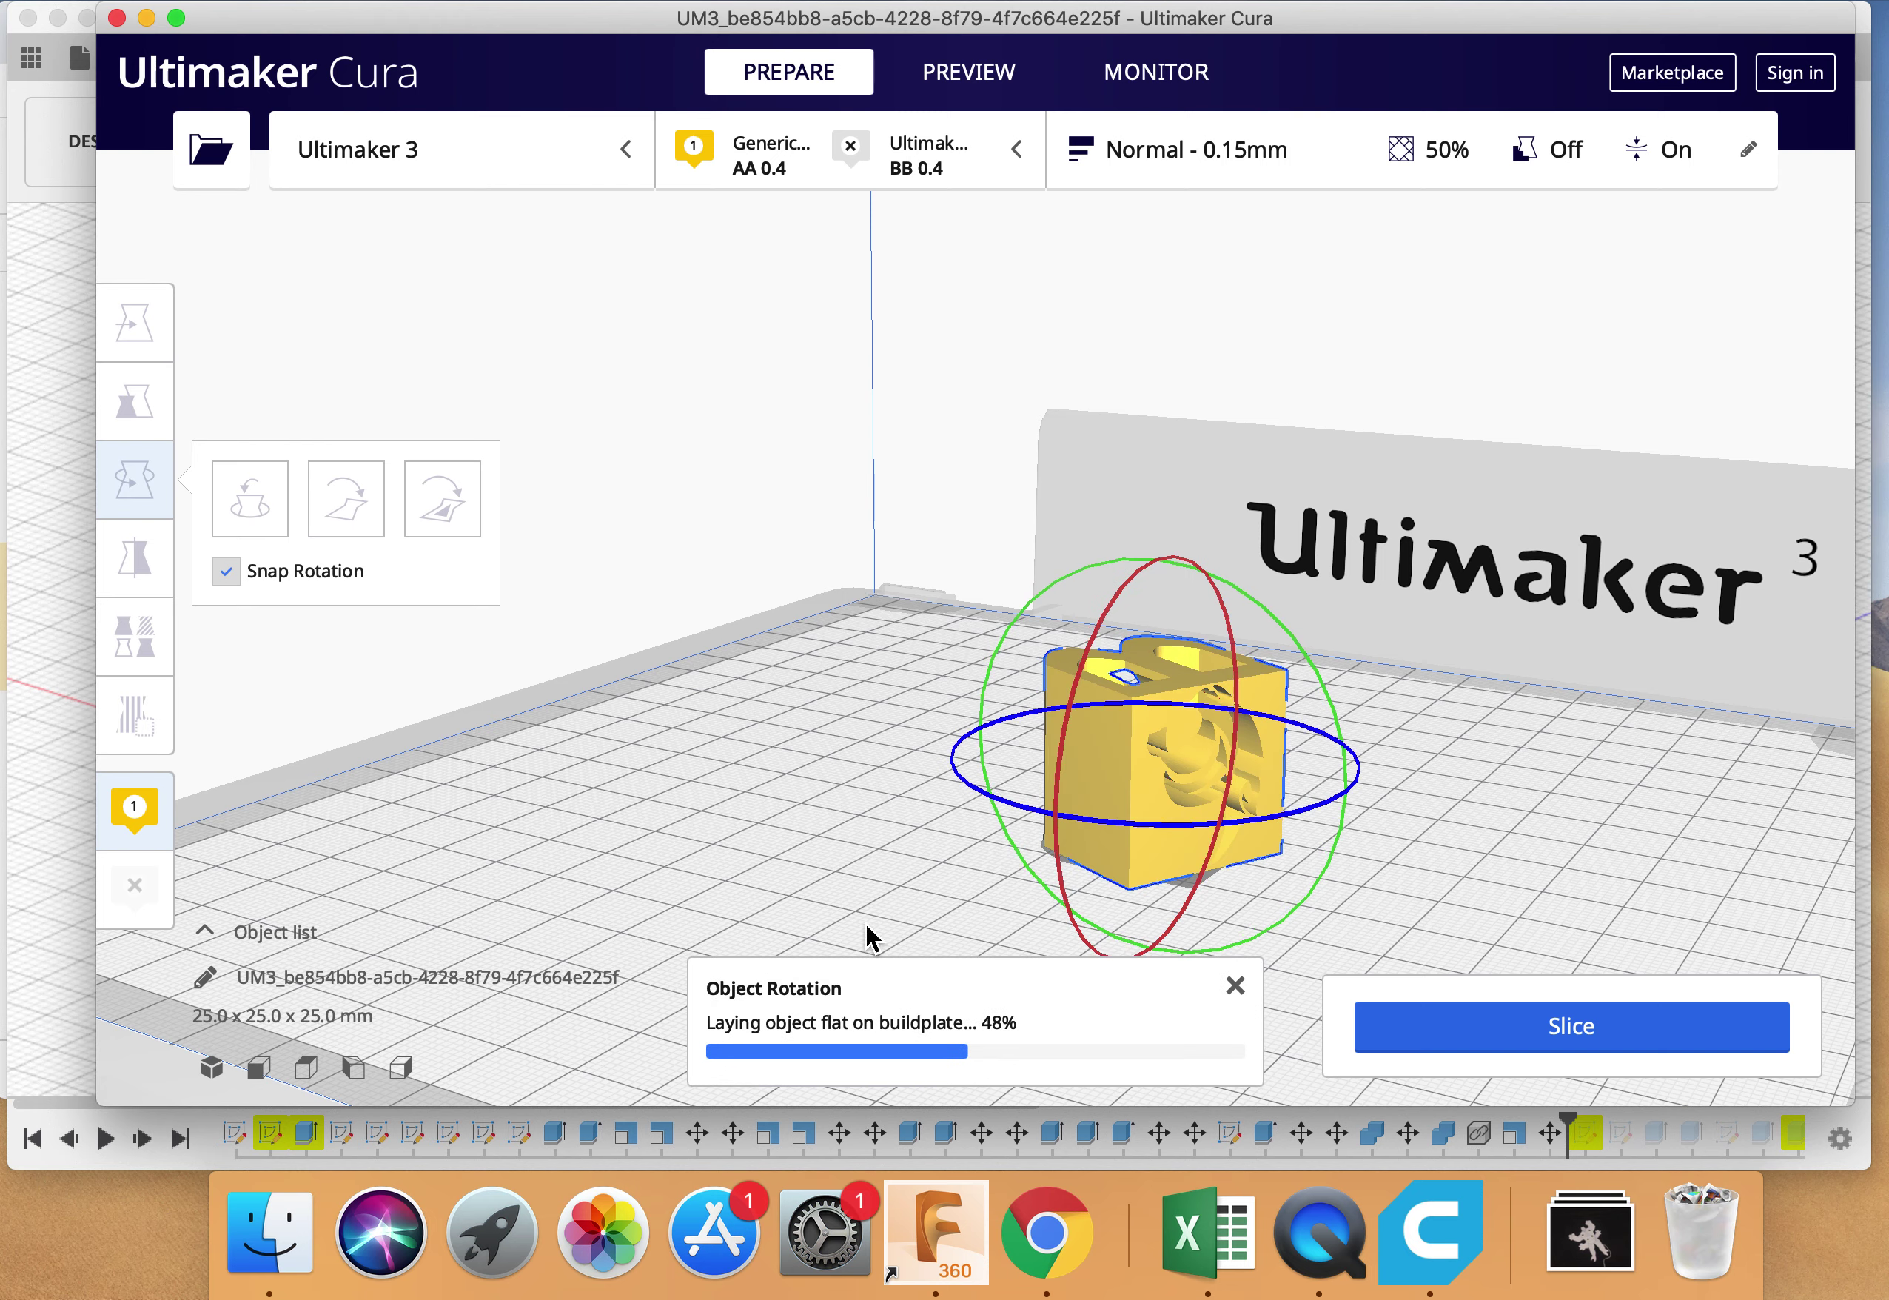
click(306, 1070)
Turn the cube 15° about its vertical axis to a 26.1 x 26.1 mm footprint.
scroll(1004, 582, up, 10)
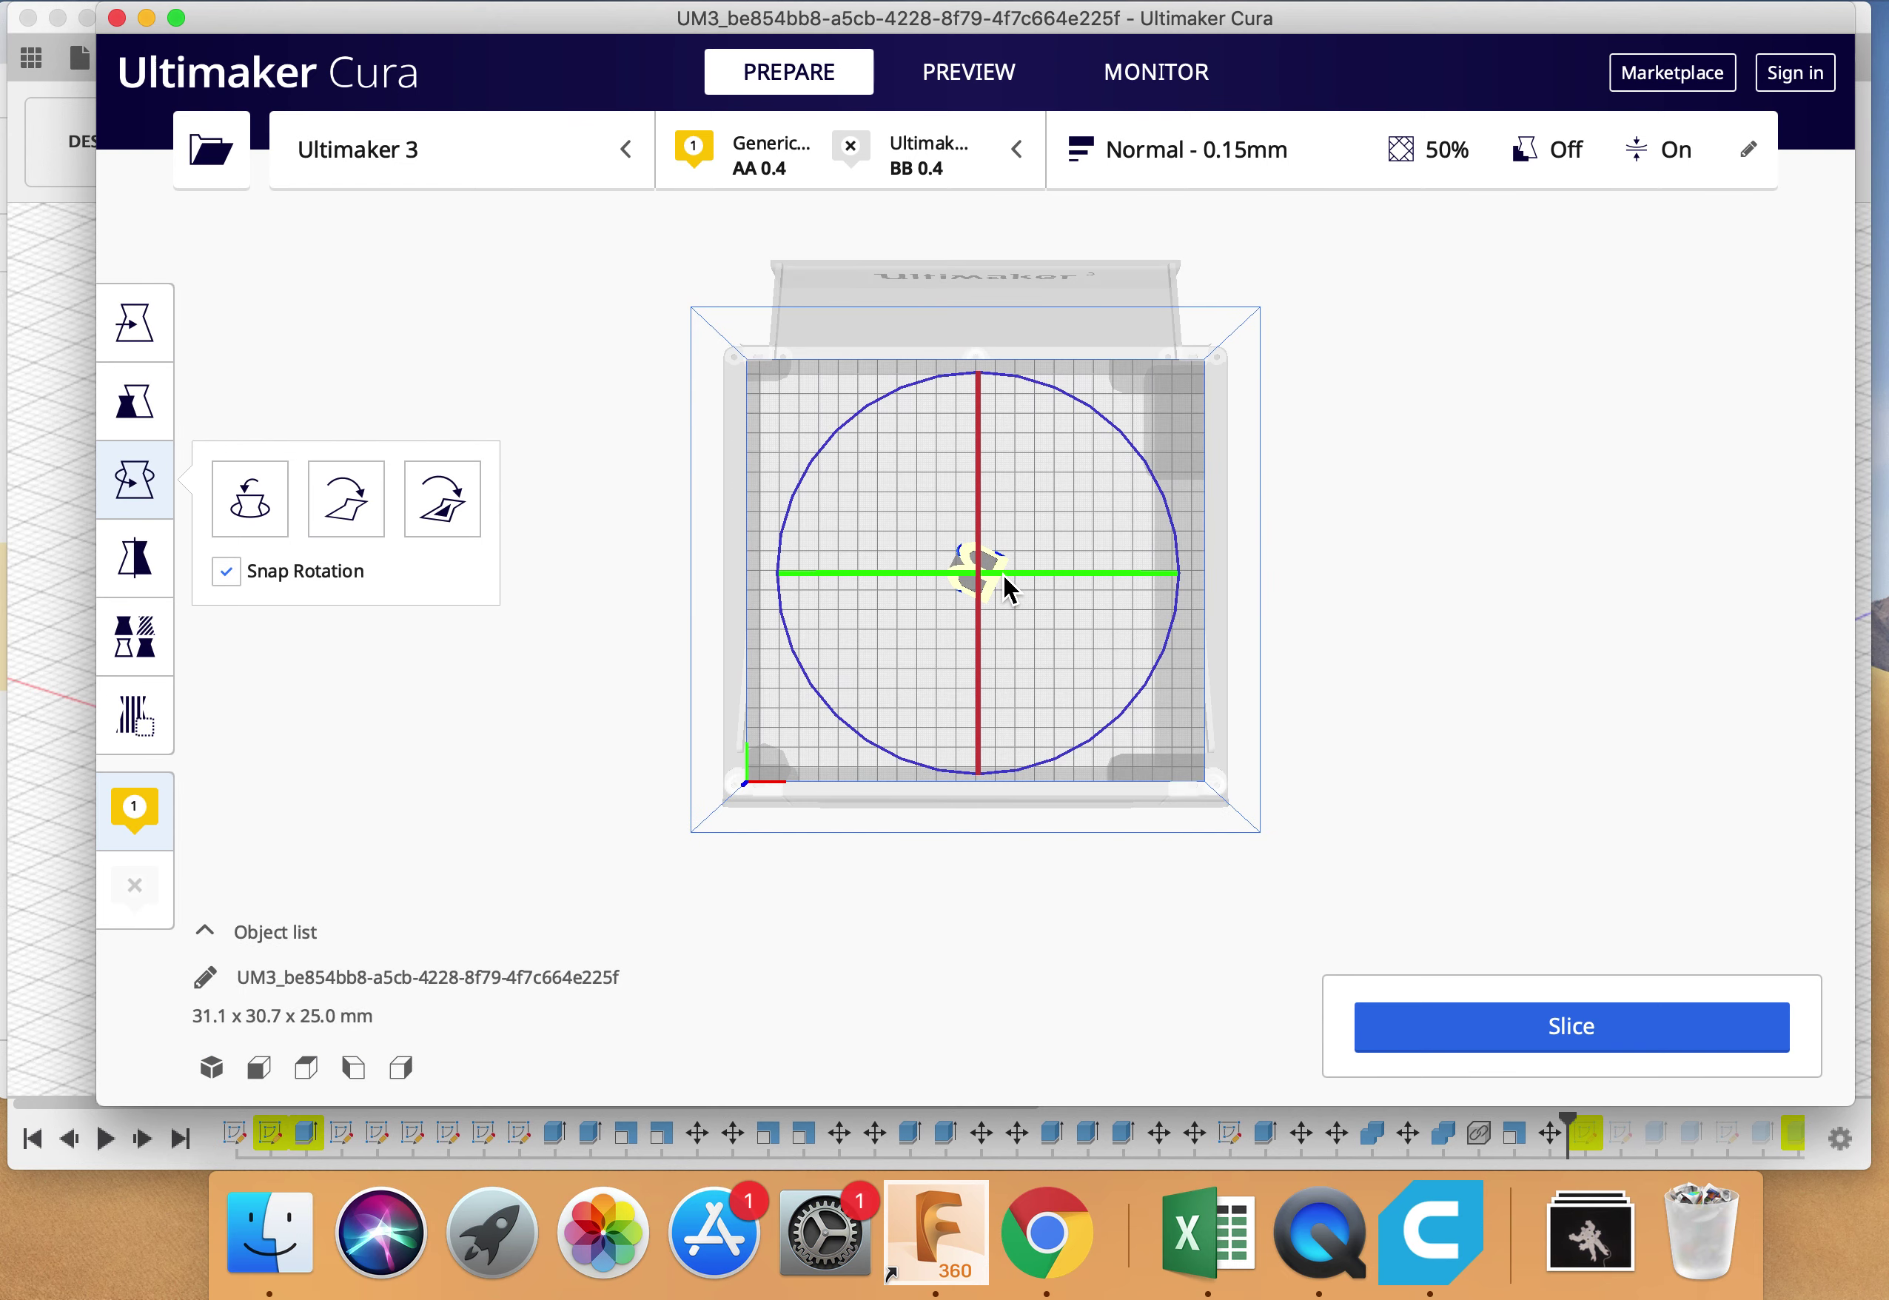
scroll(1012, 613, up, 1)
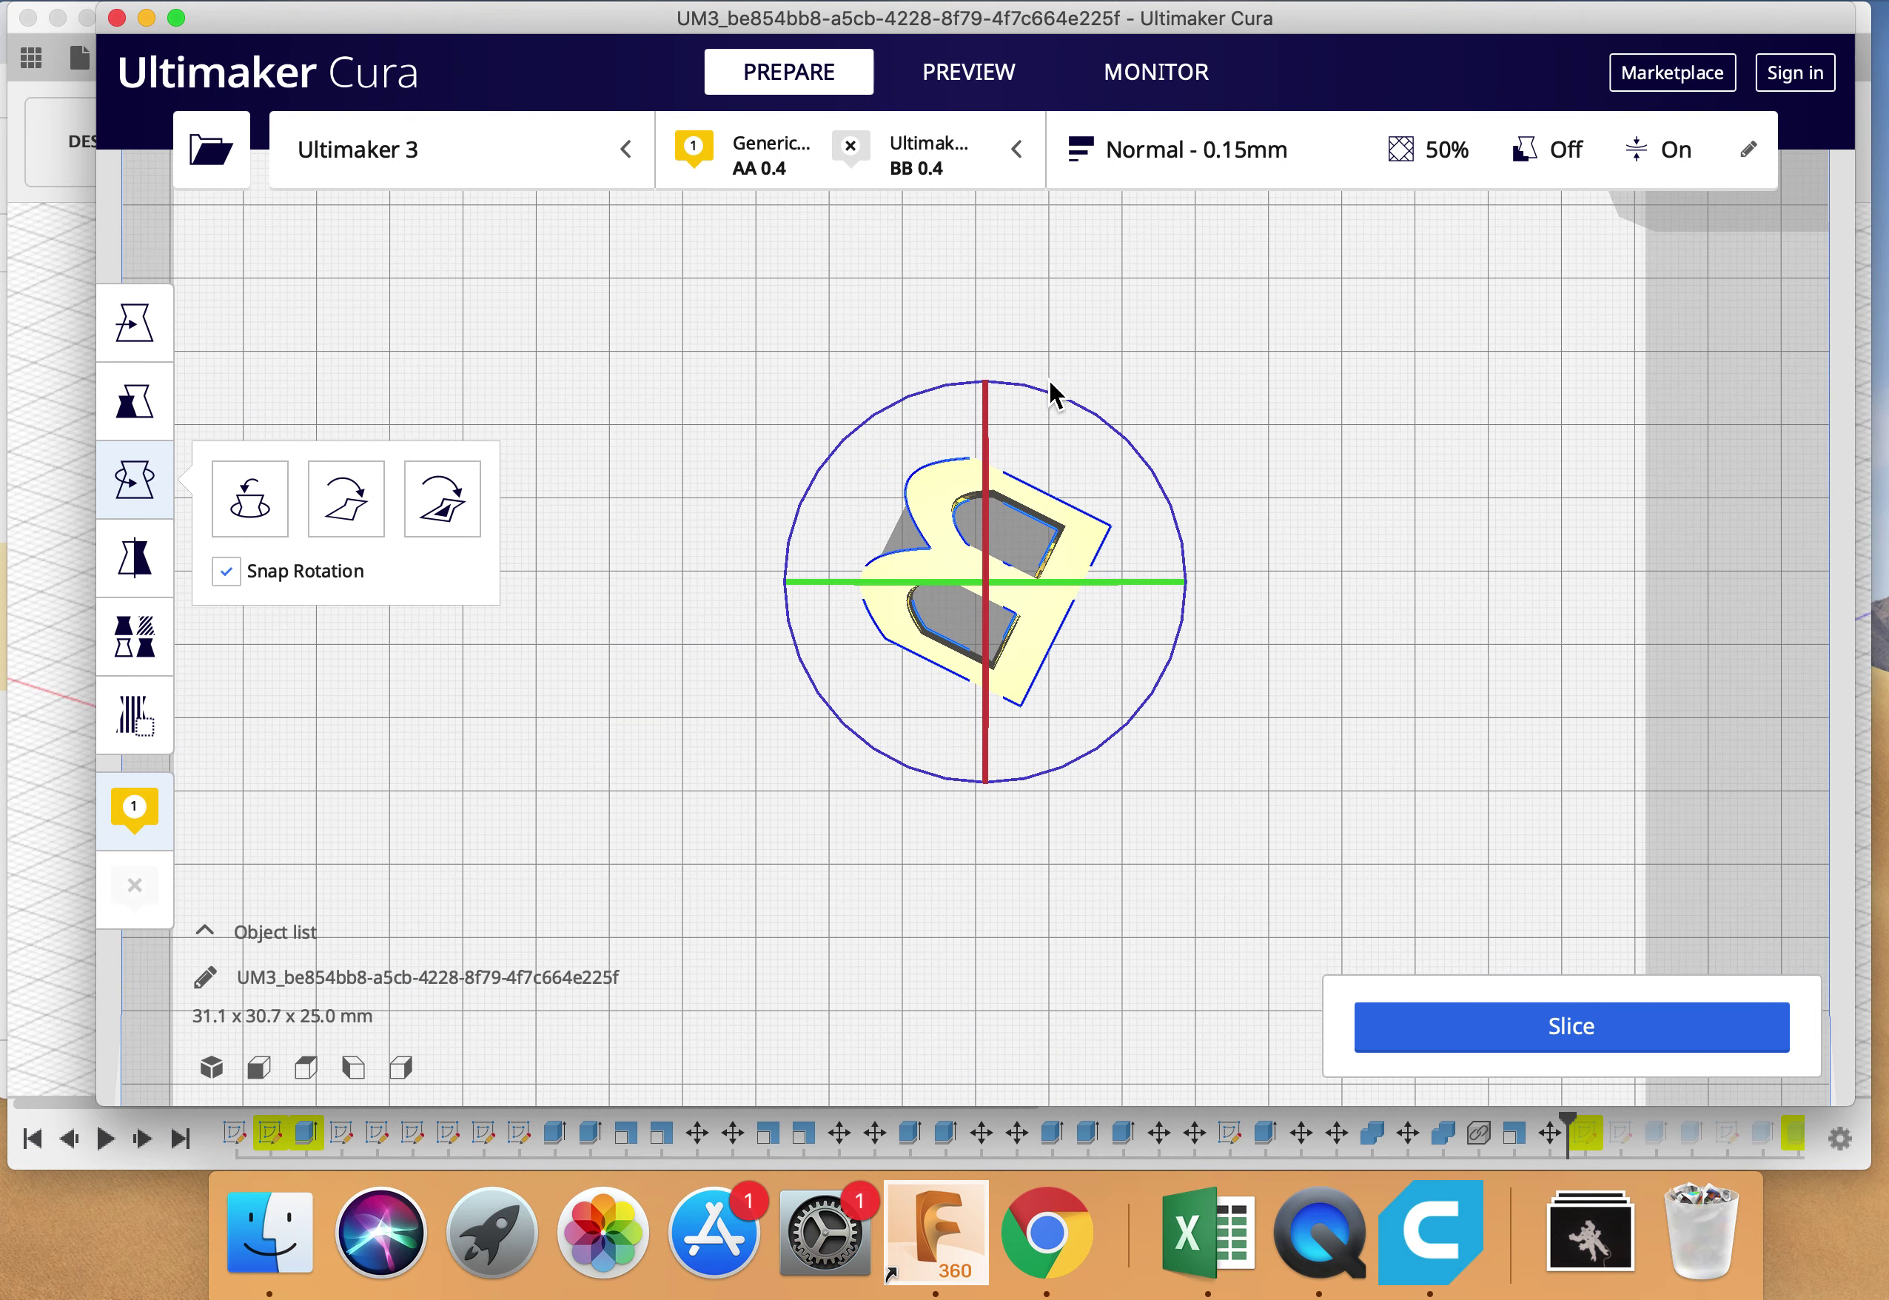
drag(1050, 402, 952, 375)
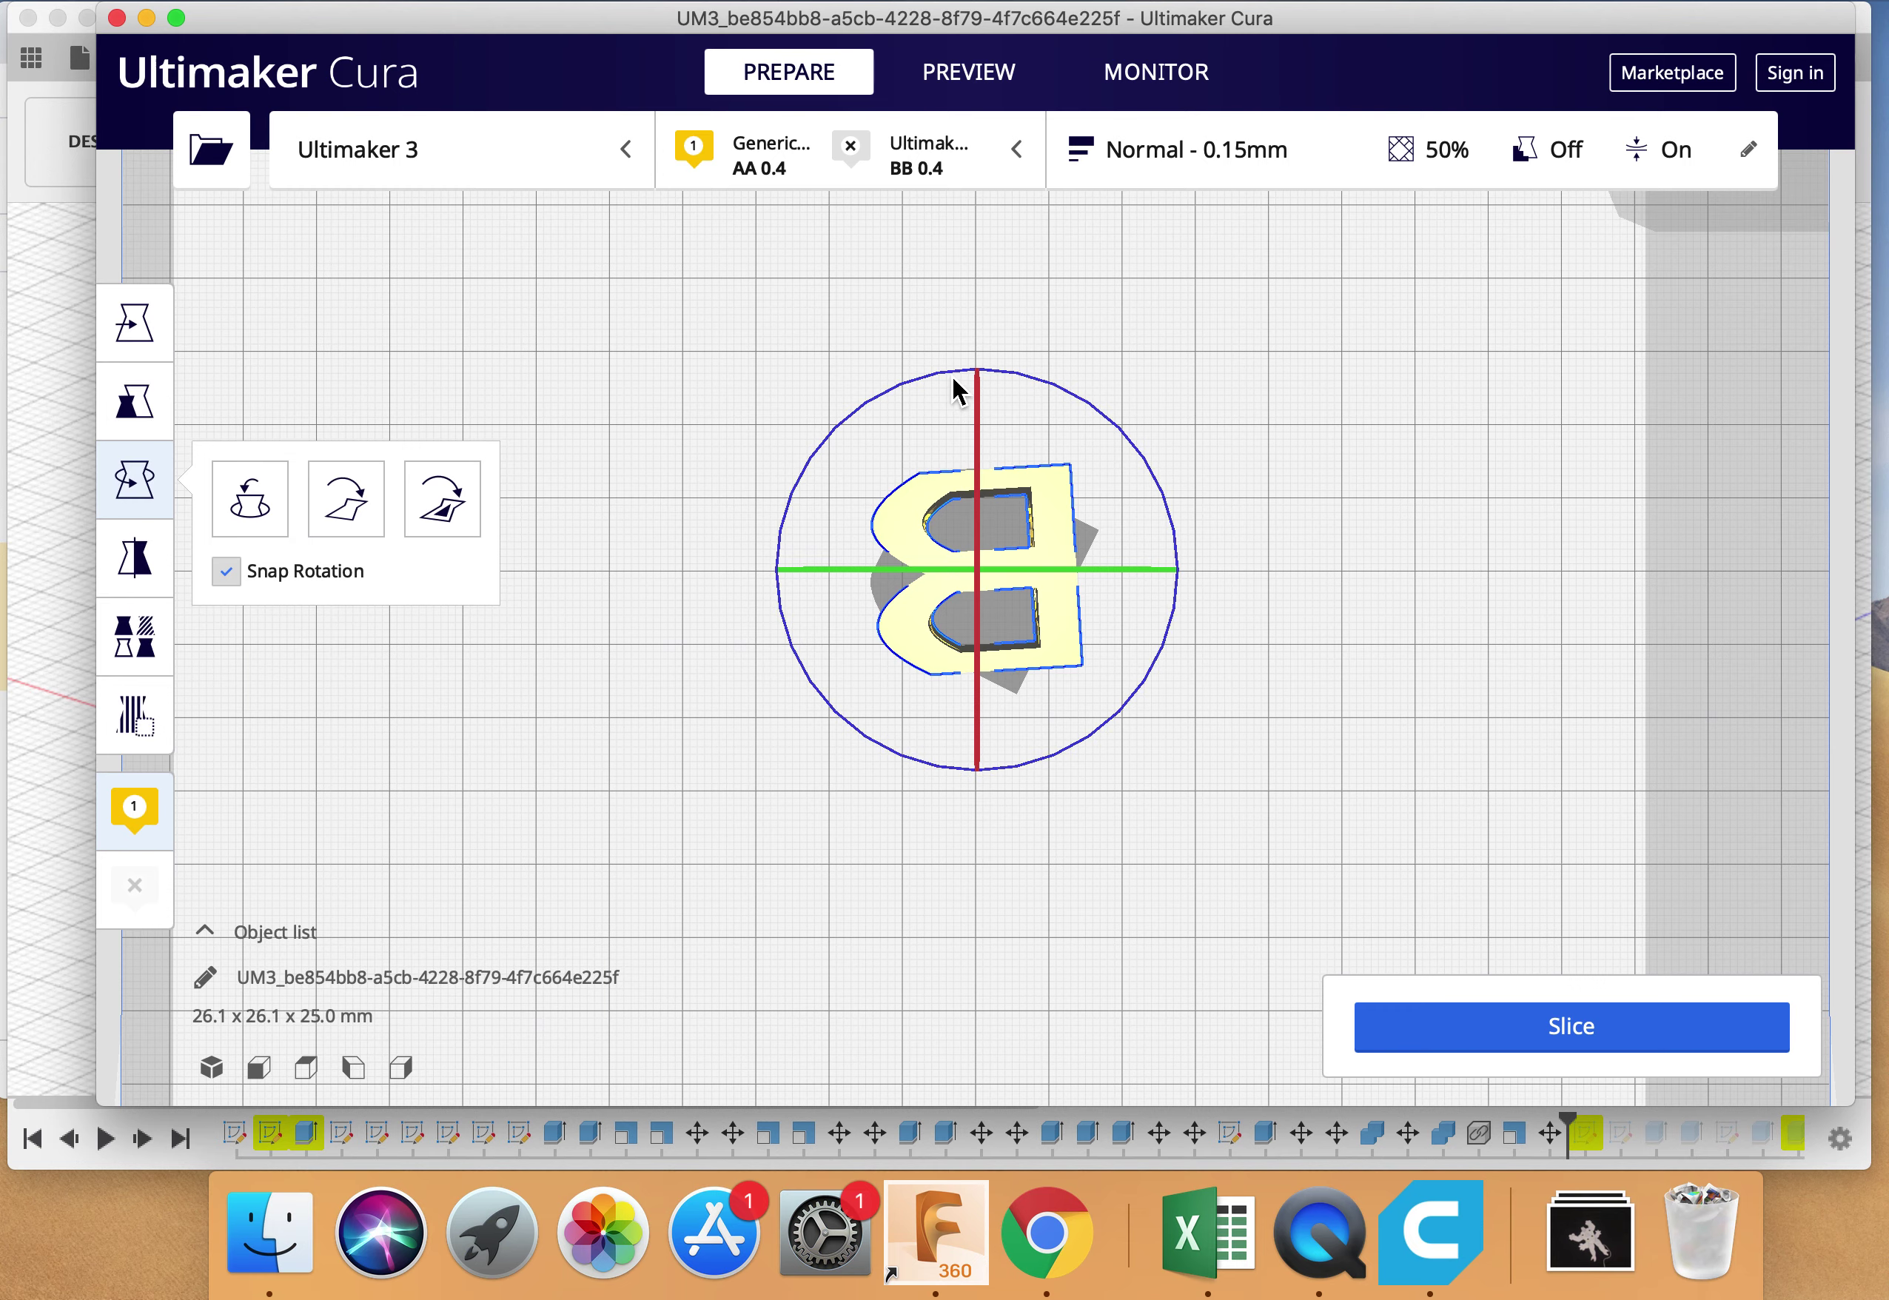
click(211, 1067)
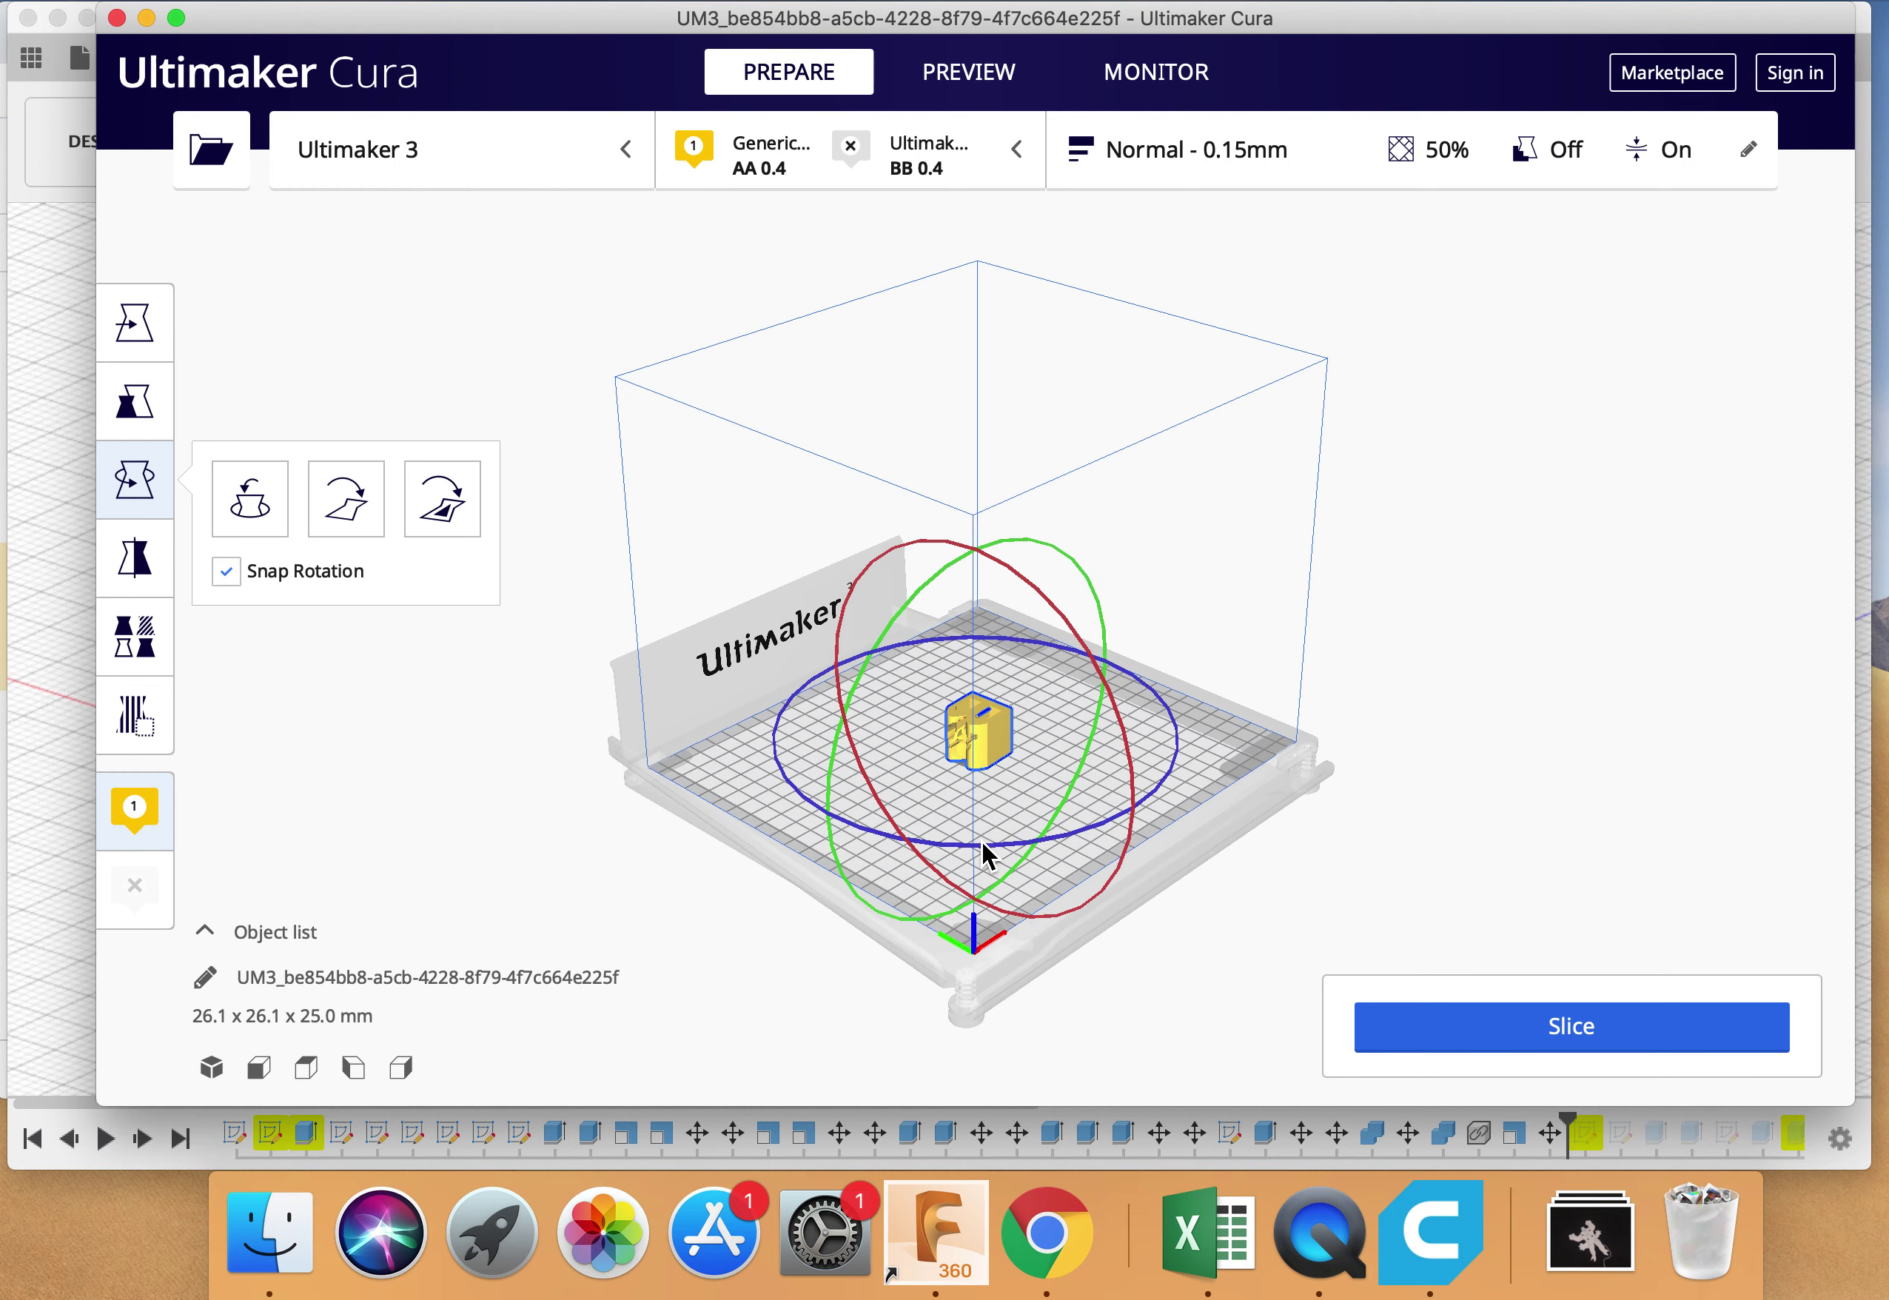
scroll(982, 840, up, 3)
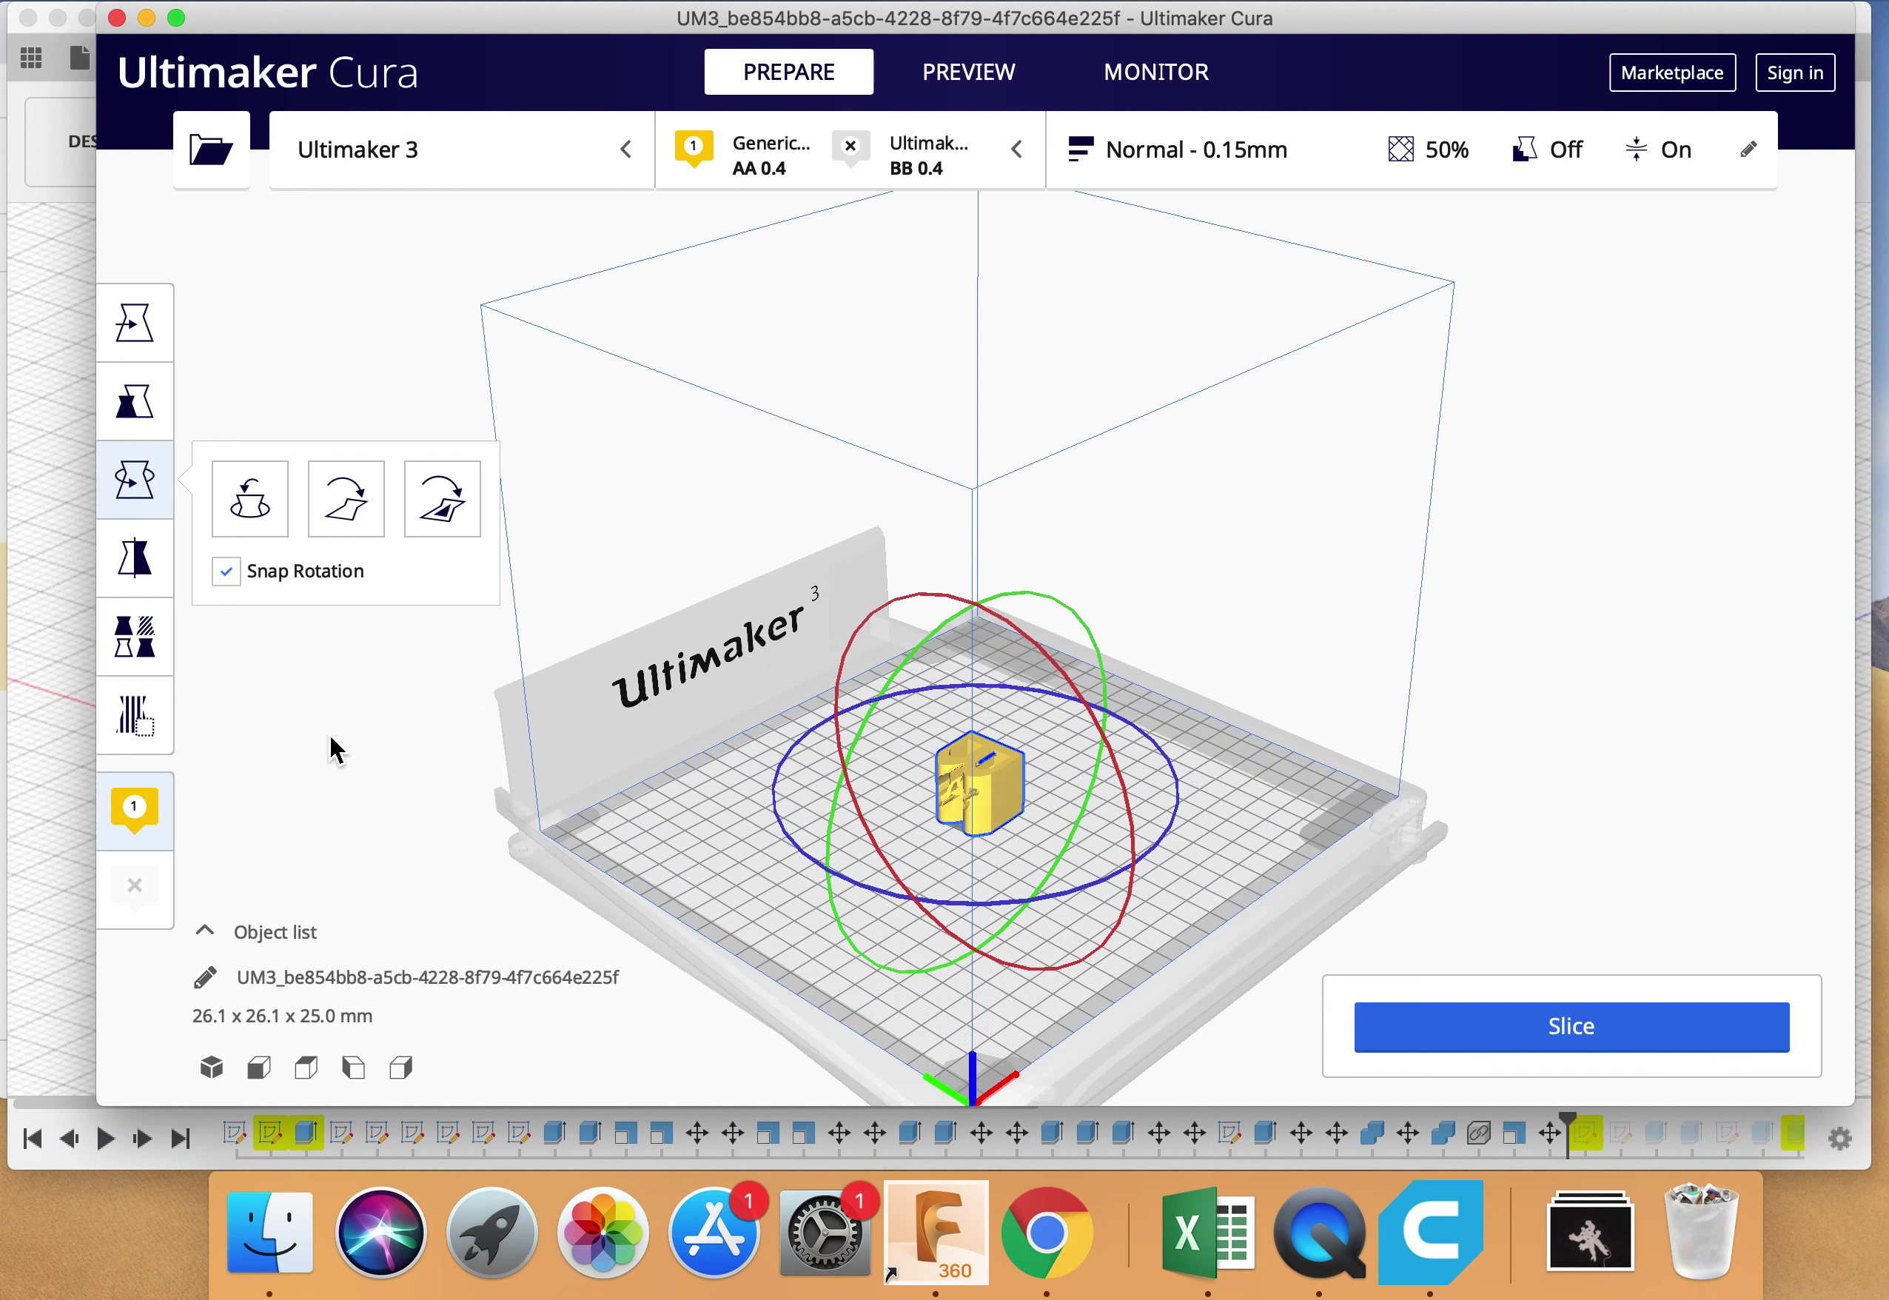
Deselect the flat-lying cube, zoom in on it, and begin editing its object name.
click(603, 891)
scroll(966, 914, down, 3)
scroll(967, 914, up, 2)
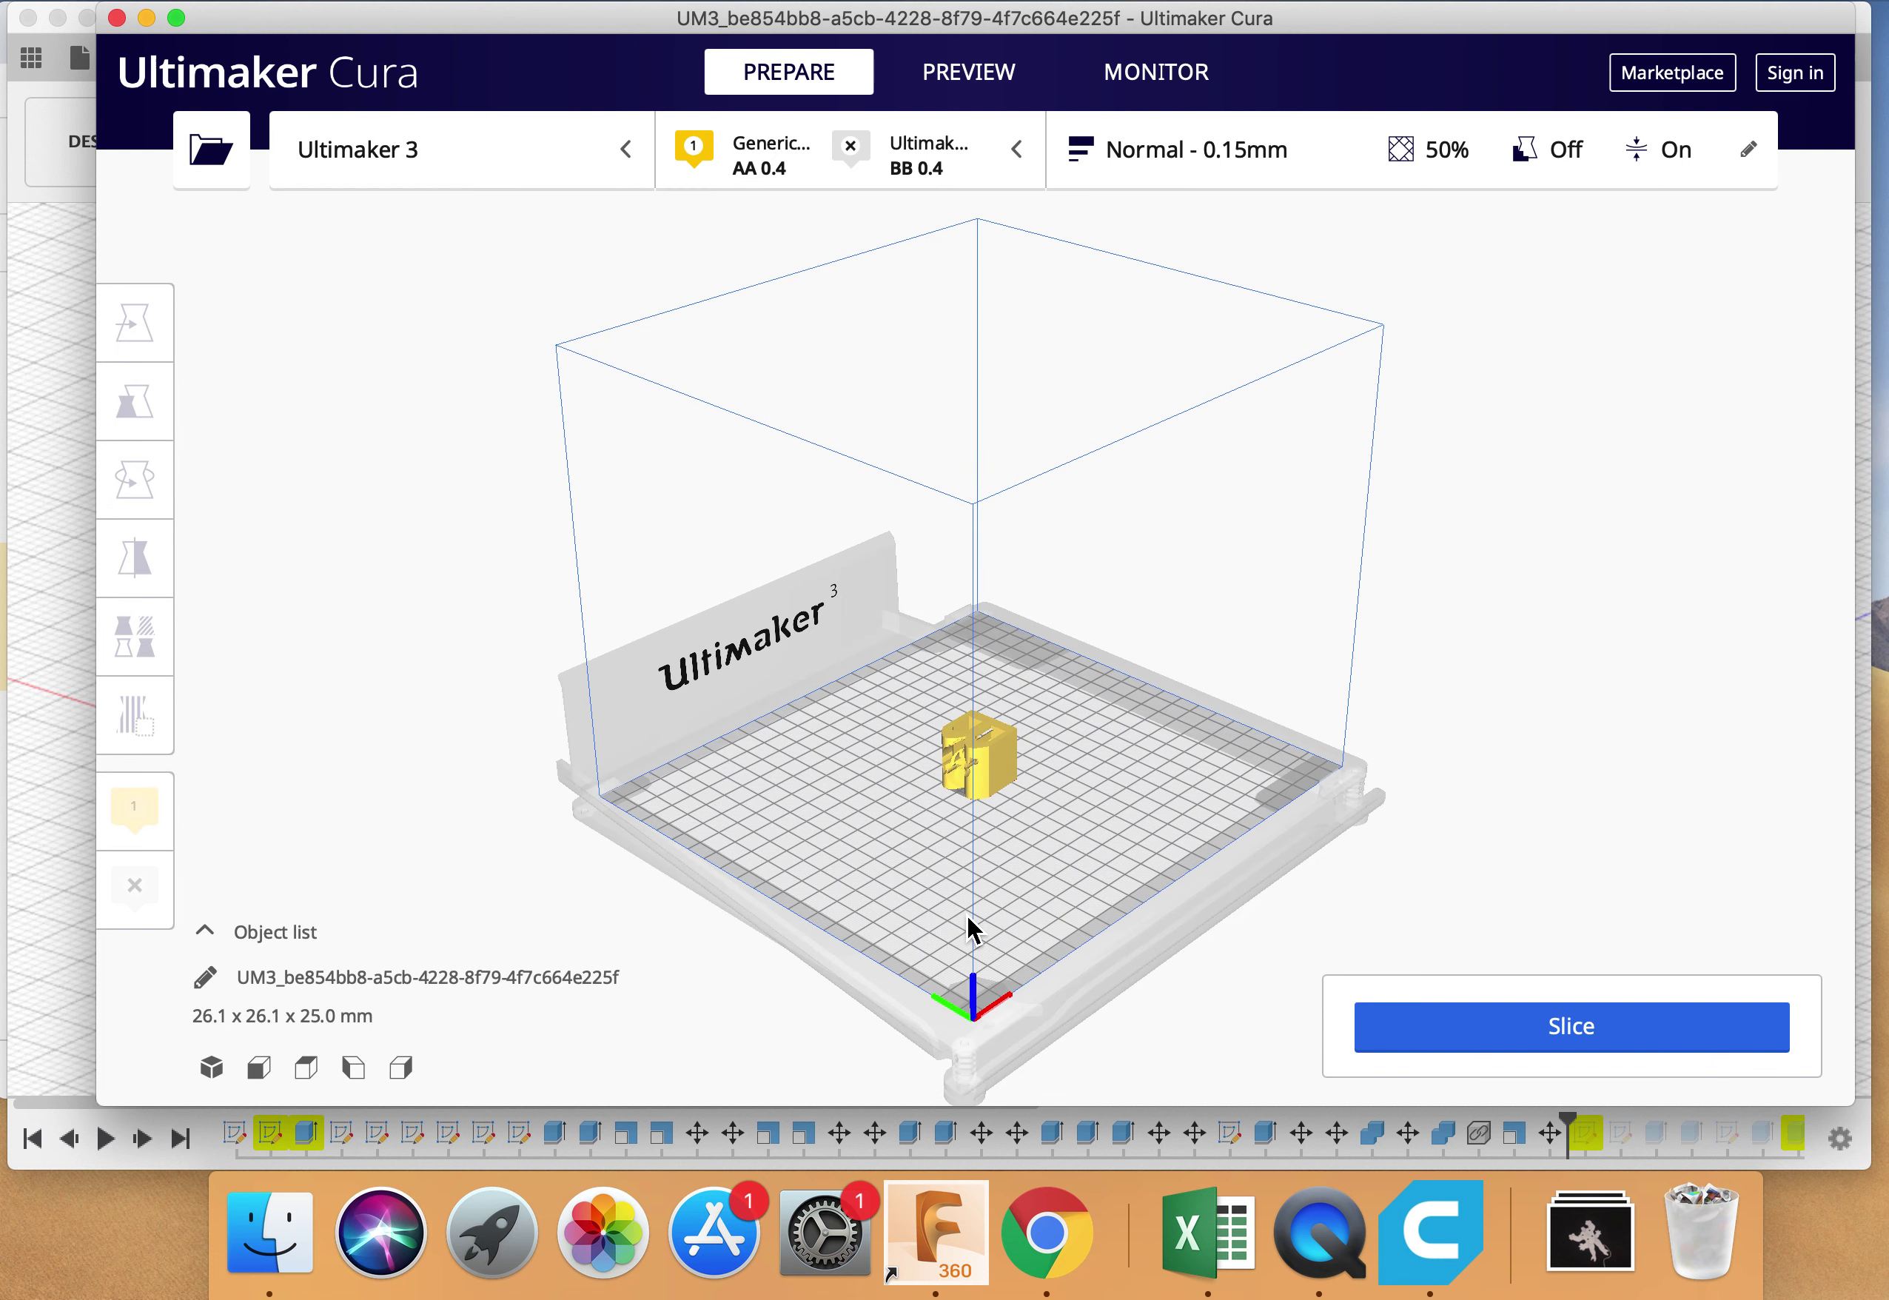
scroll(968, 920, up, 3)
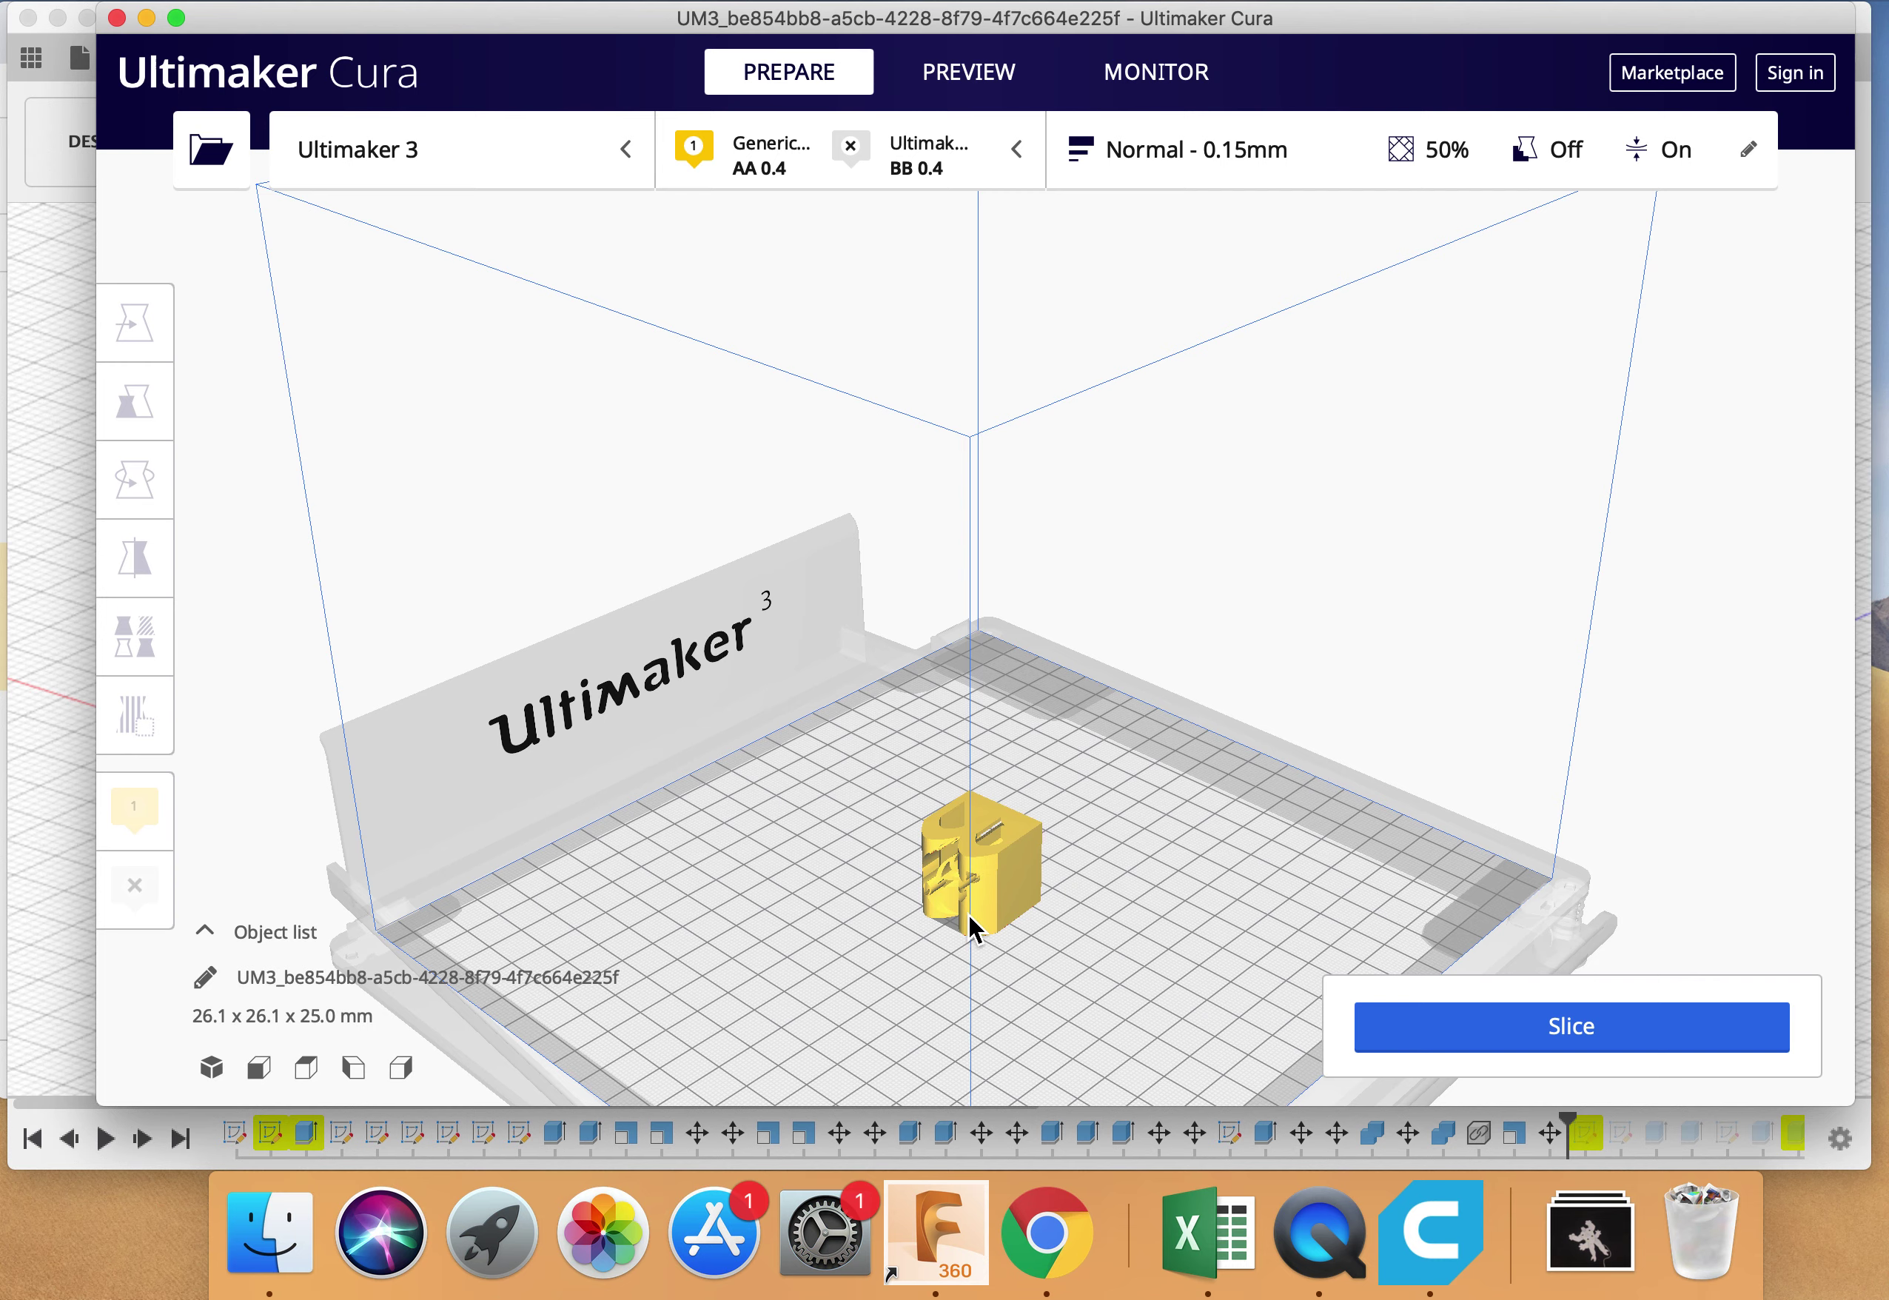
scroll(984, 913, down, 1)
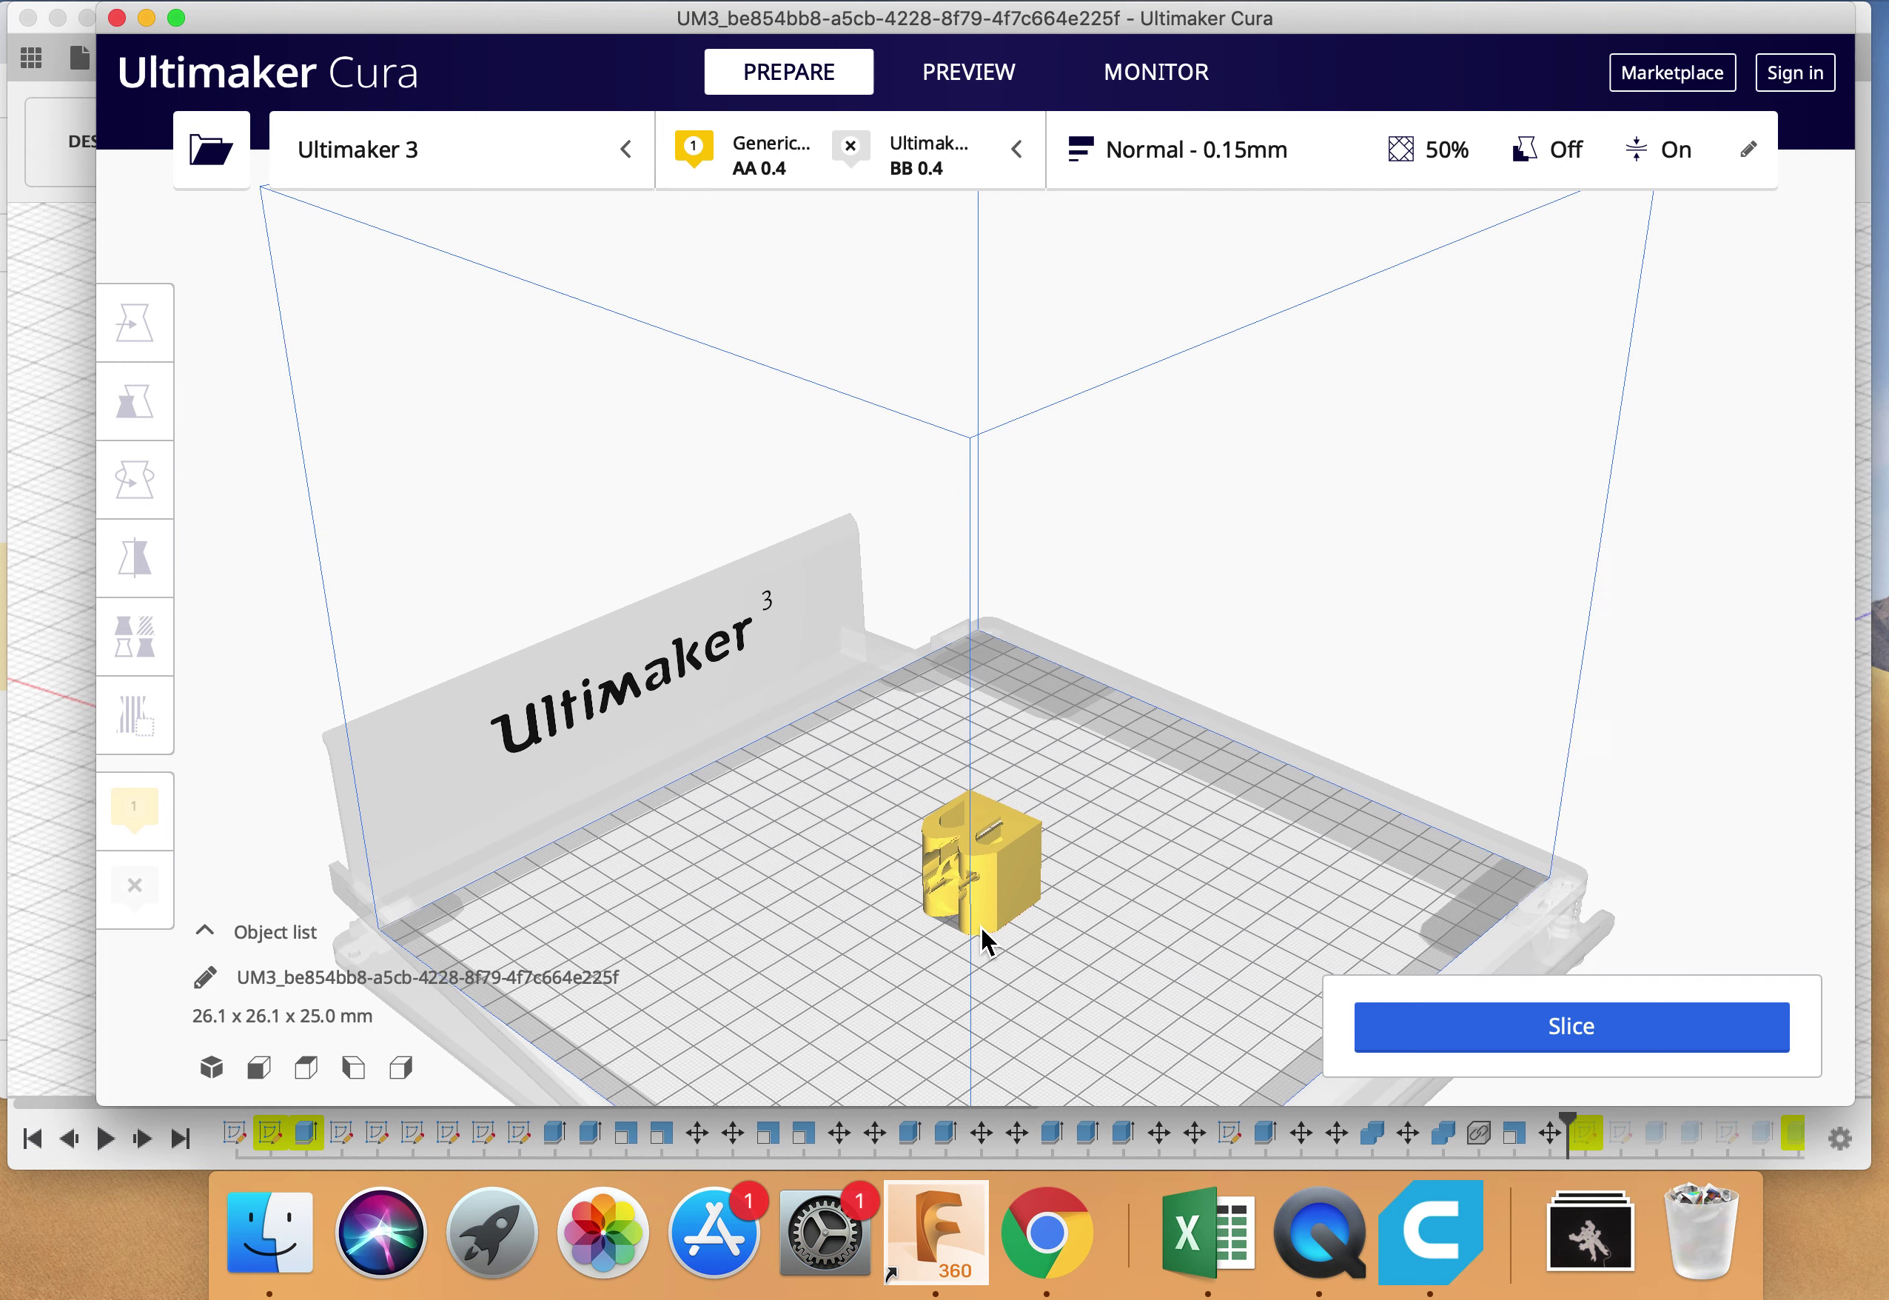
click(955, 811)
scroll(856, 911, down, 3)
click(1021, 826)
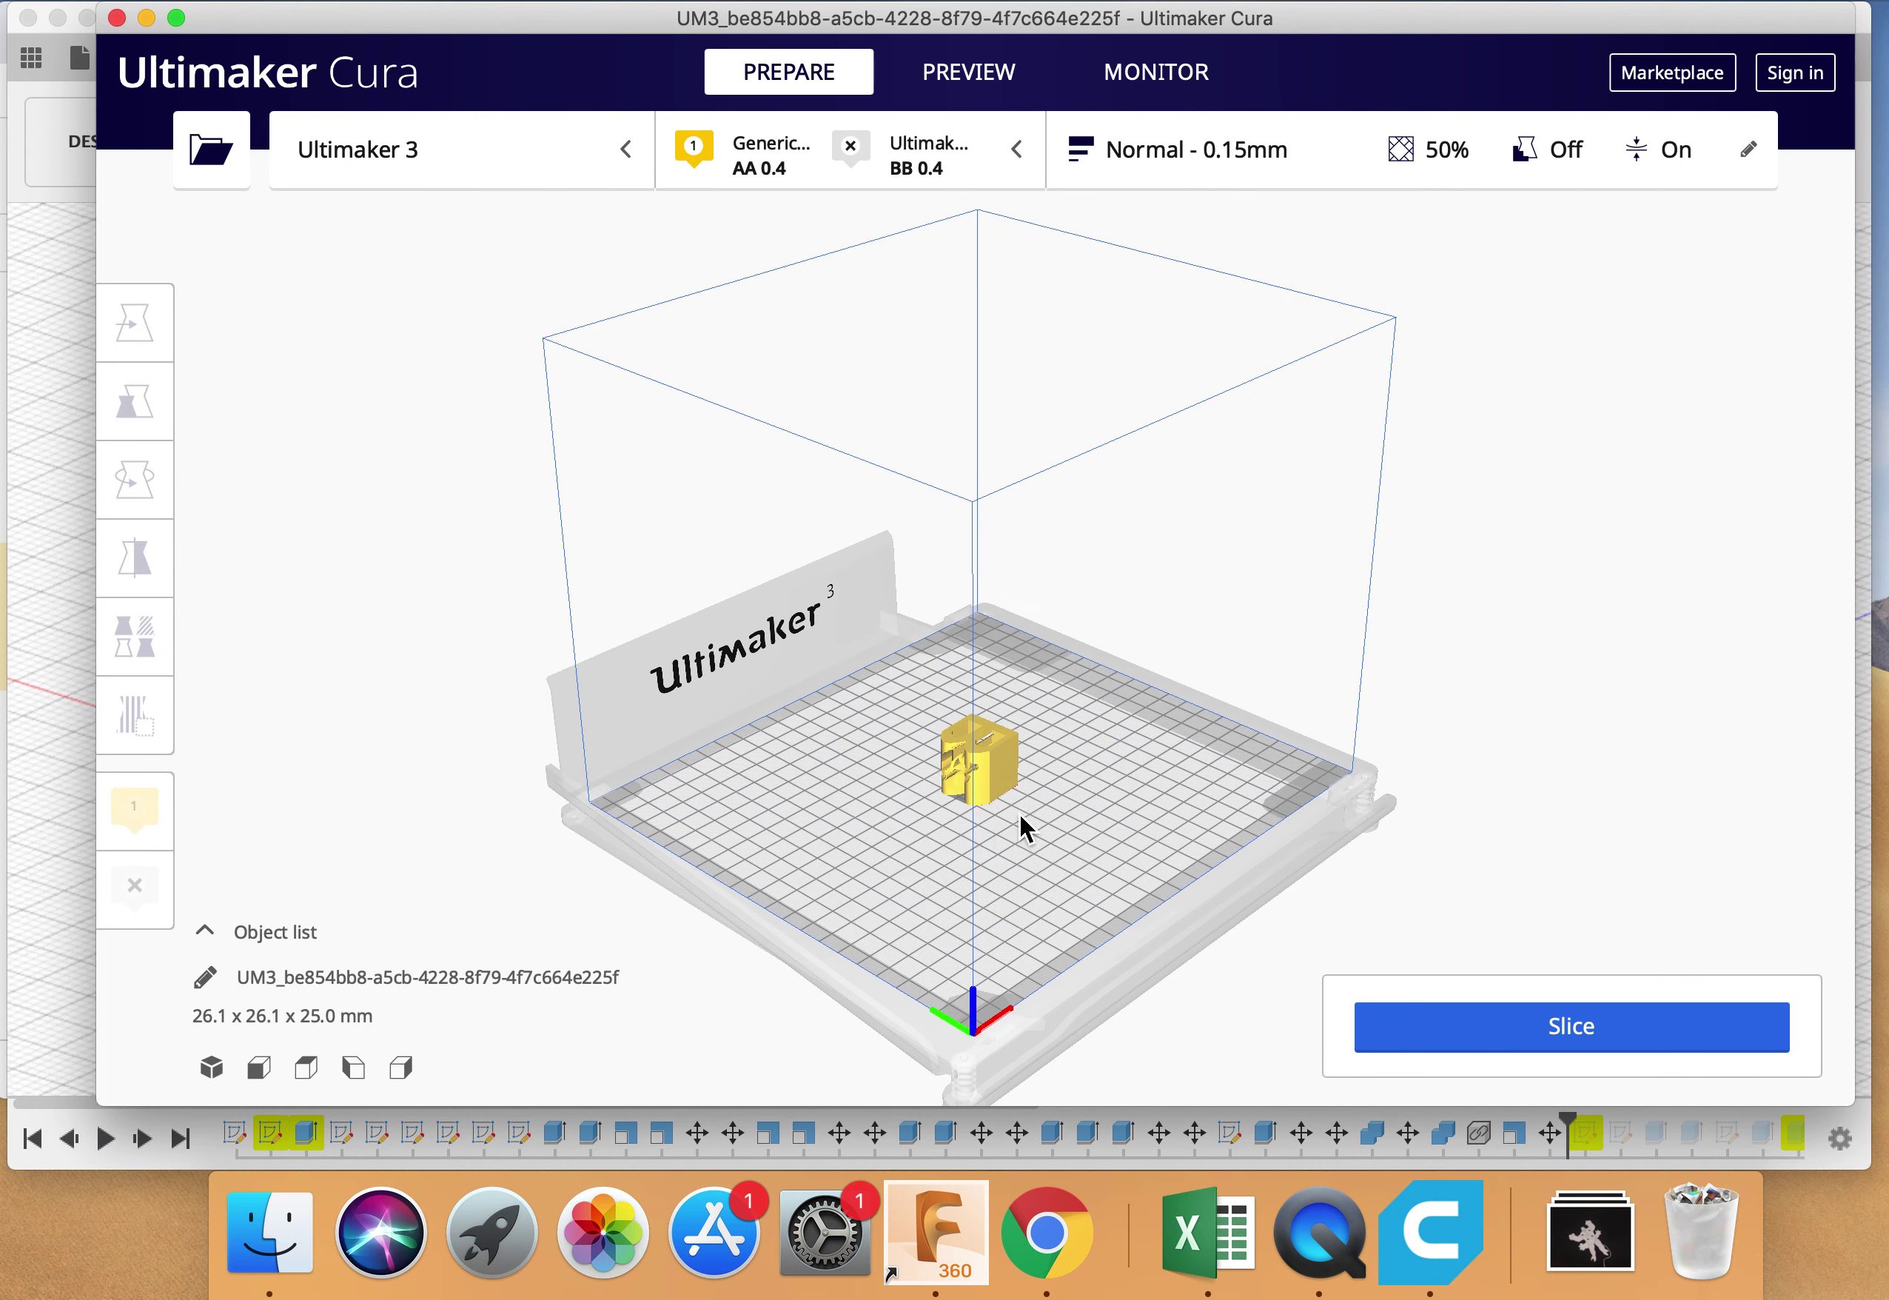
scroll(1021, 819, down, 2)
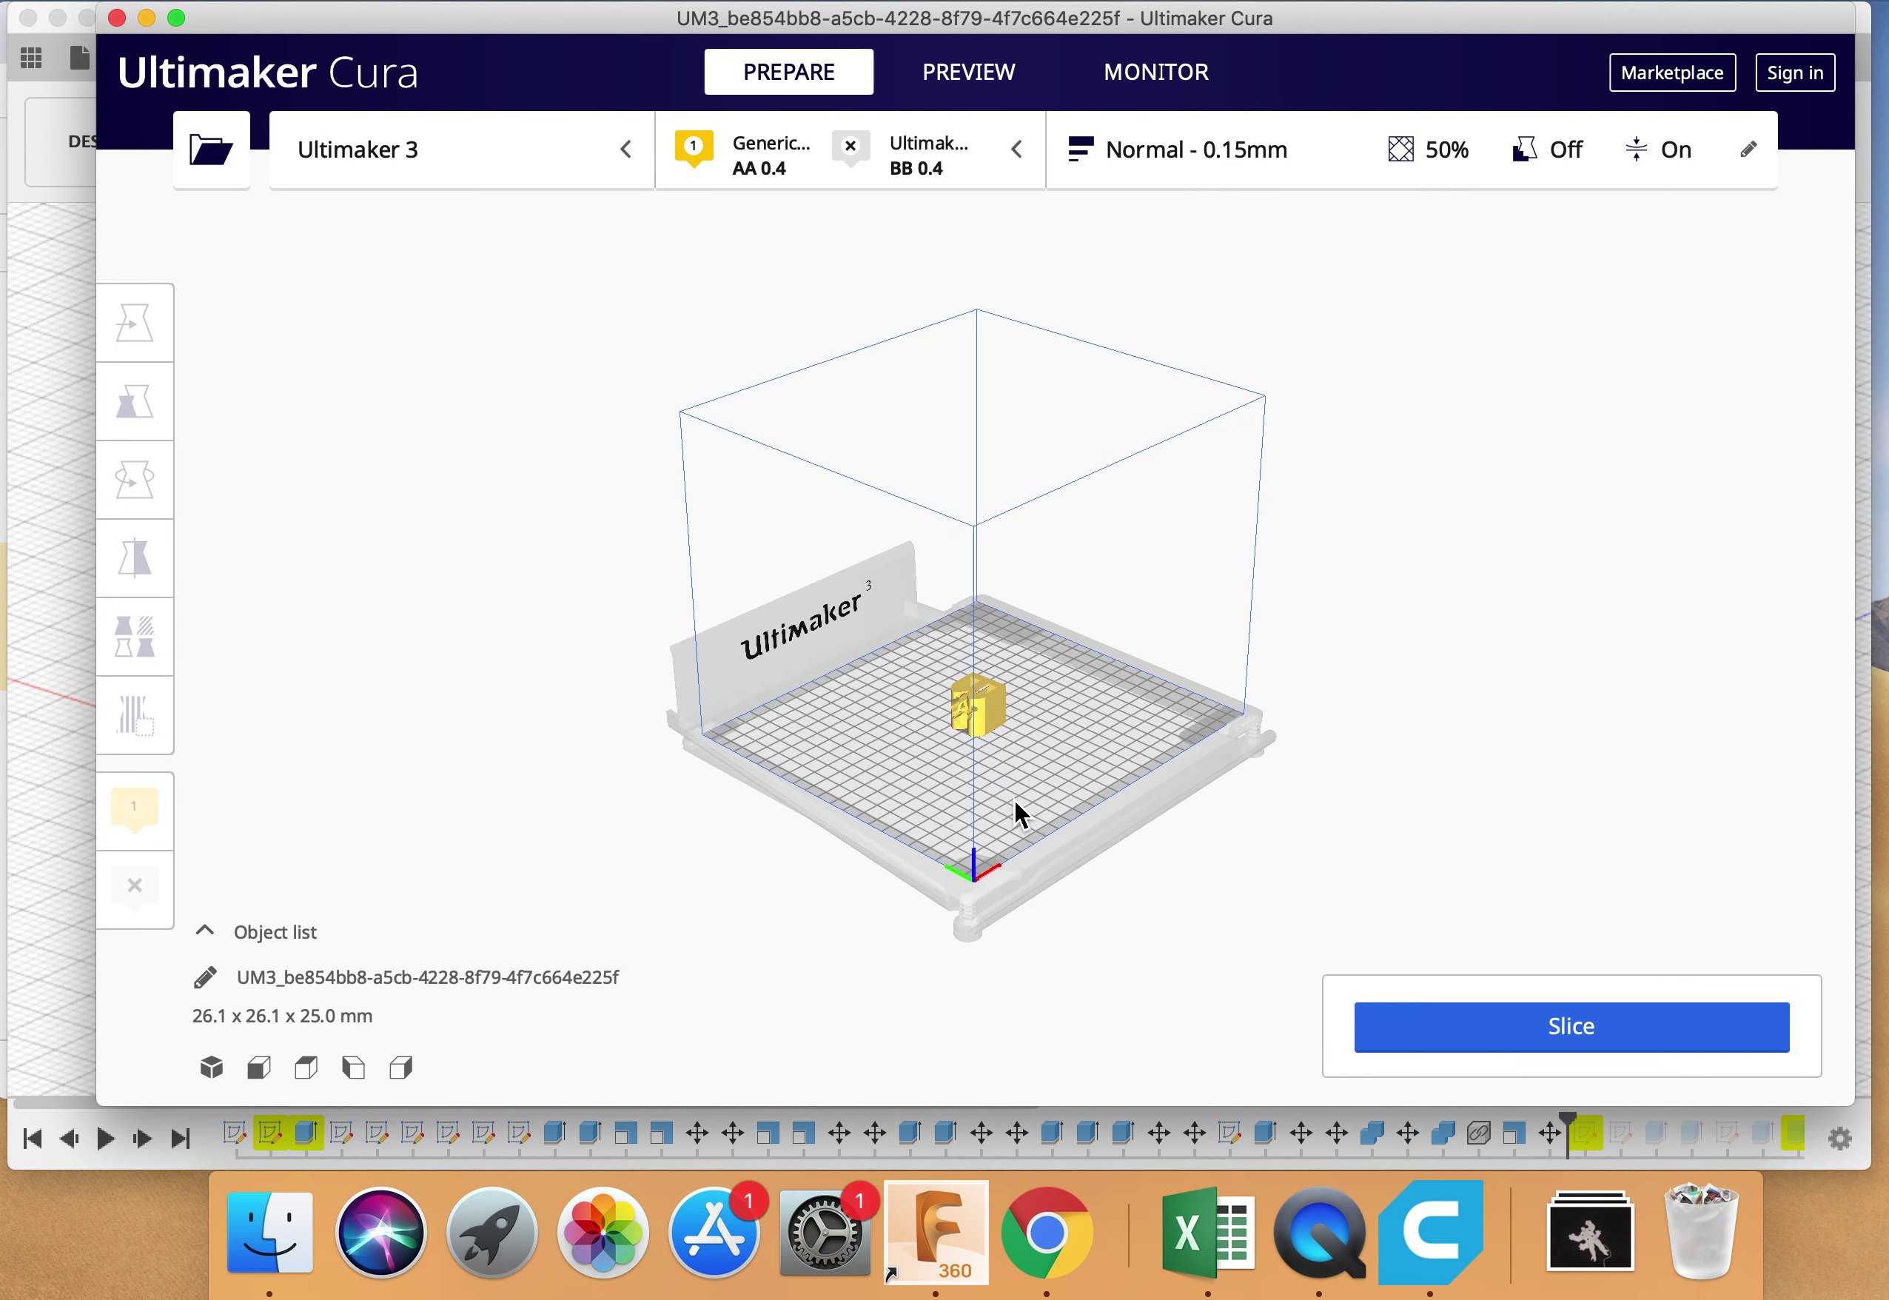
scroll(1020, 814, up, 5)
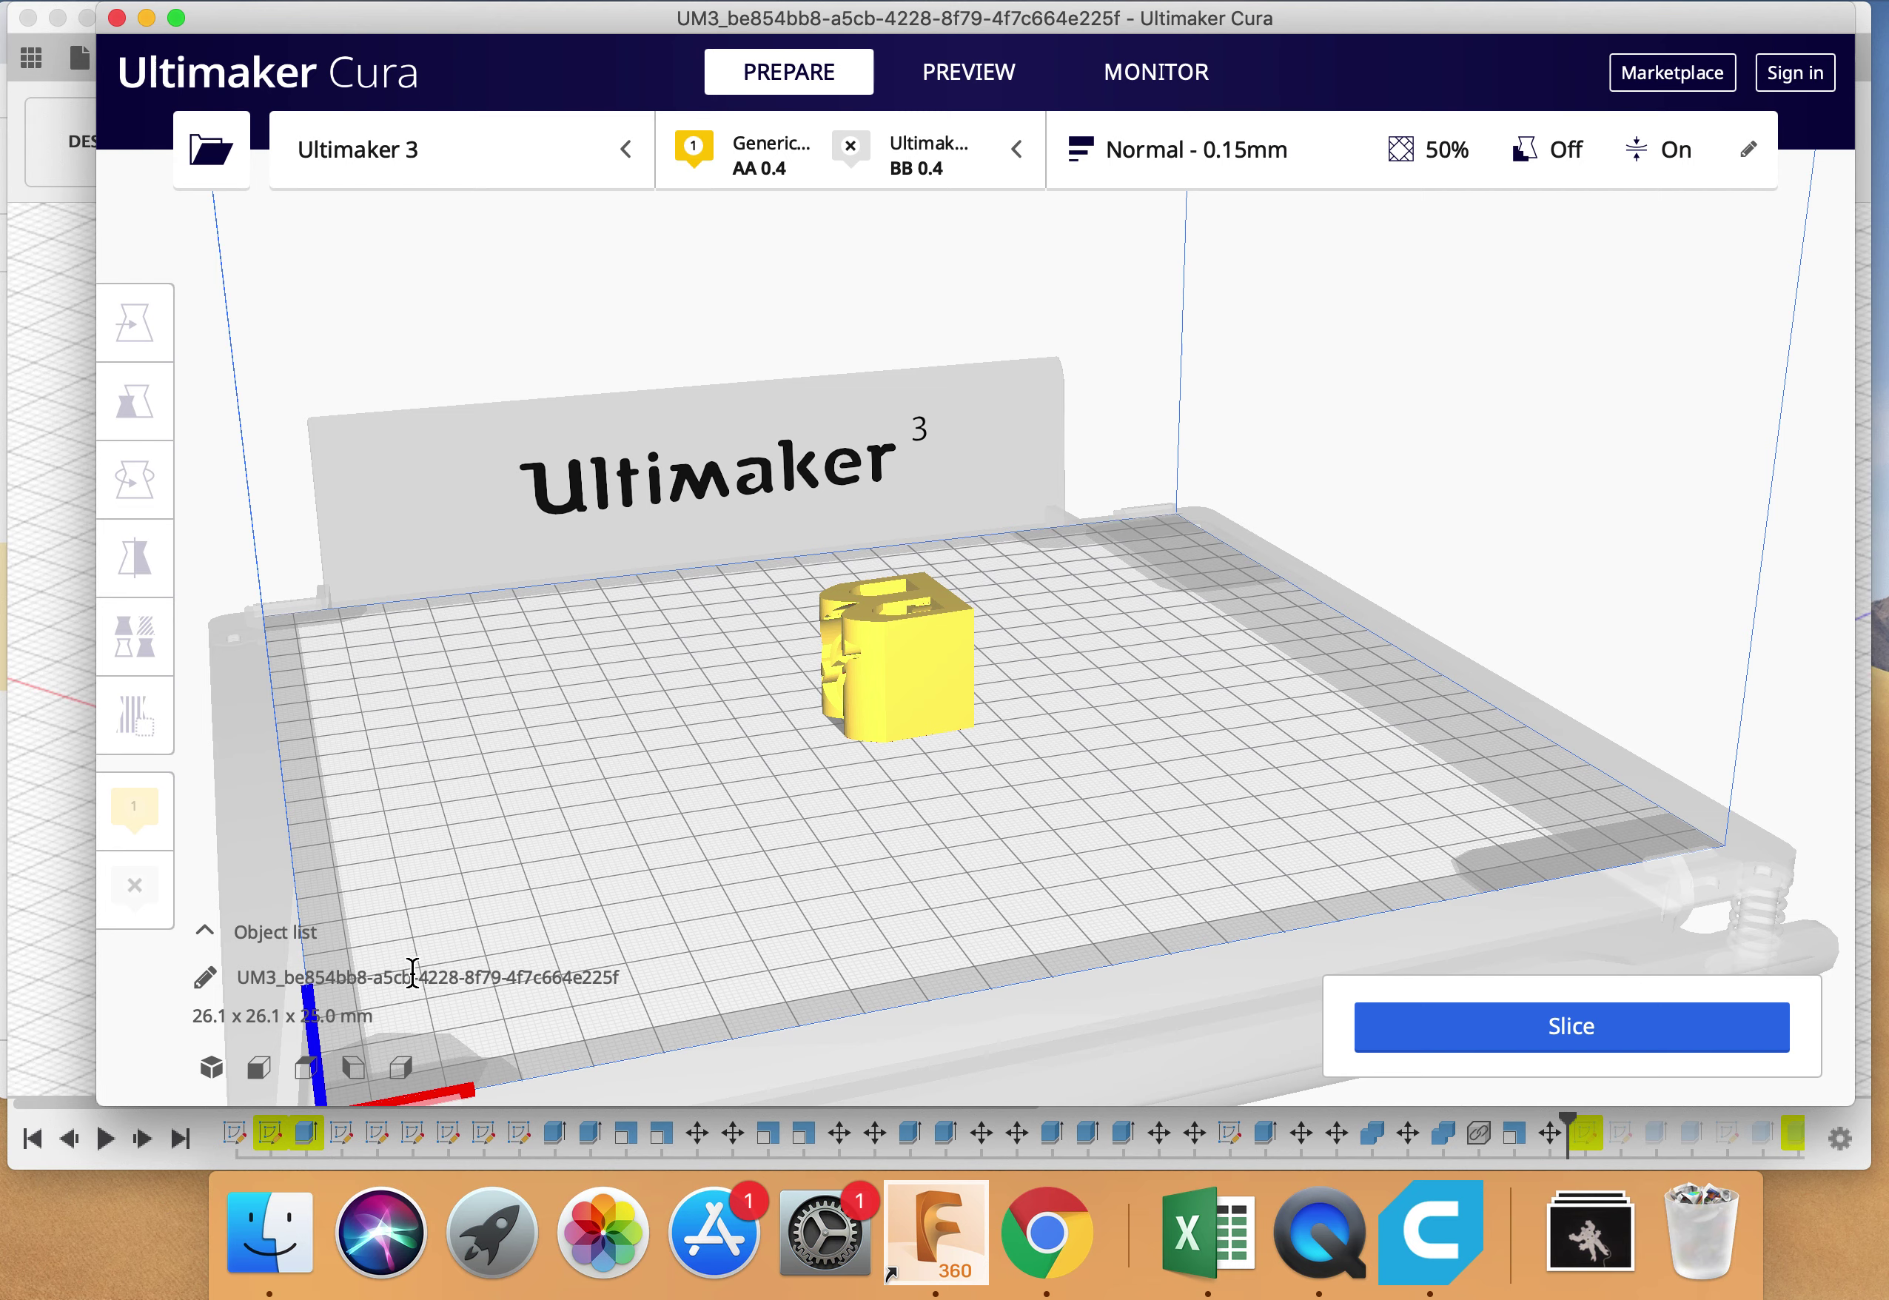
double_click(282, 987)
Replace the object's generated name with 'Panter B -' followed by the owner's name.
key(shift+Left)
key(shift+Left)
key(shift+Left)
key(shift+Left)
key(shift+Left)
key(shift+Left)
key(shift+Left)
key(shift+Left)
key(shift+Left)
key(shift+Left)
key(shift+Left)
shift+drag(317, 980, 733, 971)
key(BackSpace)
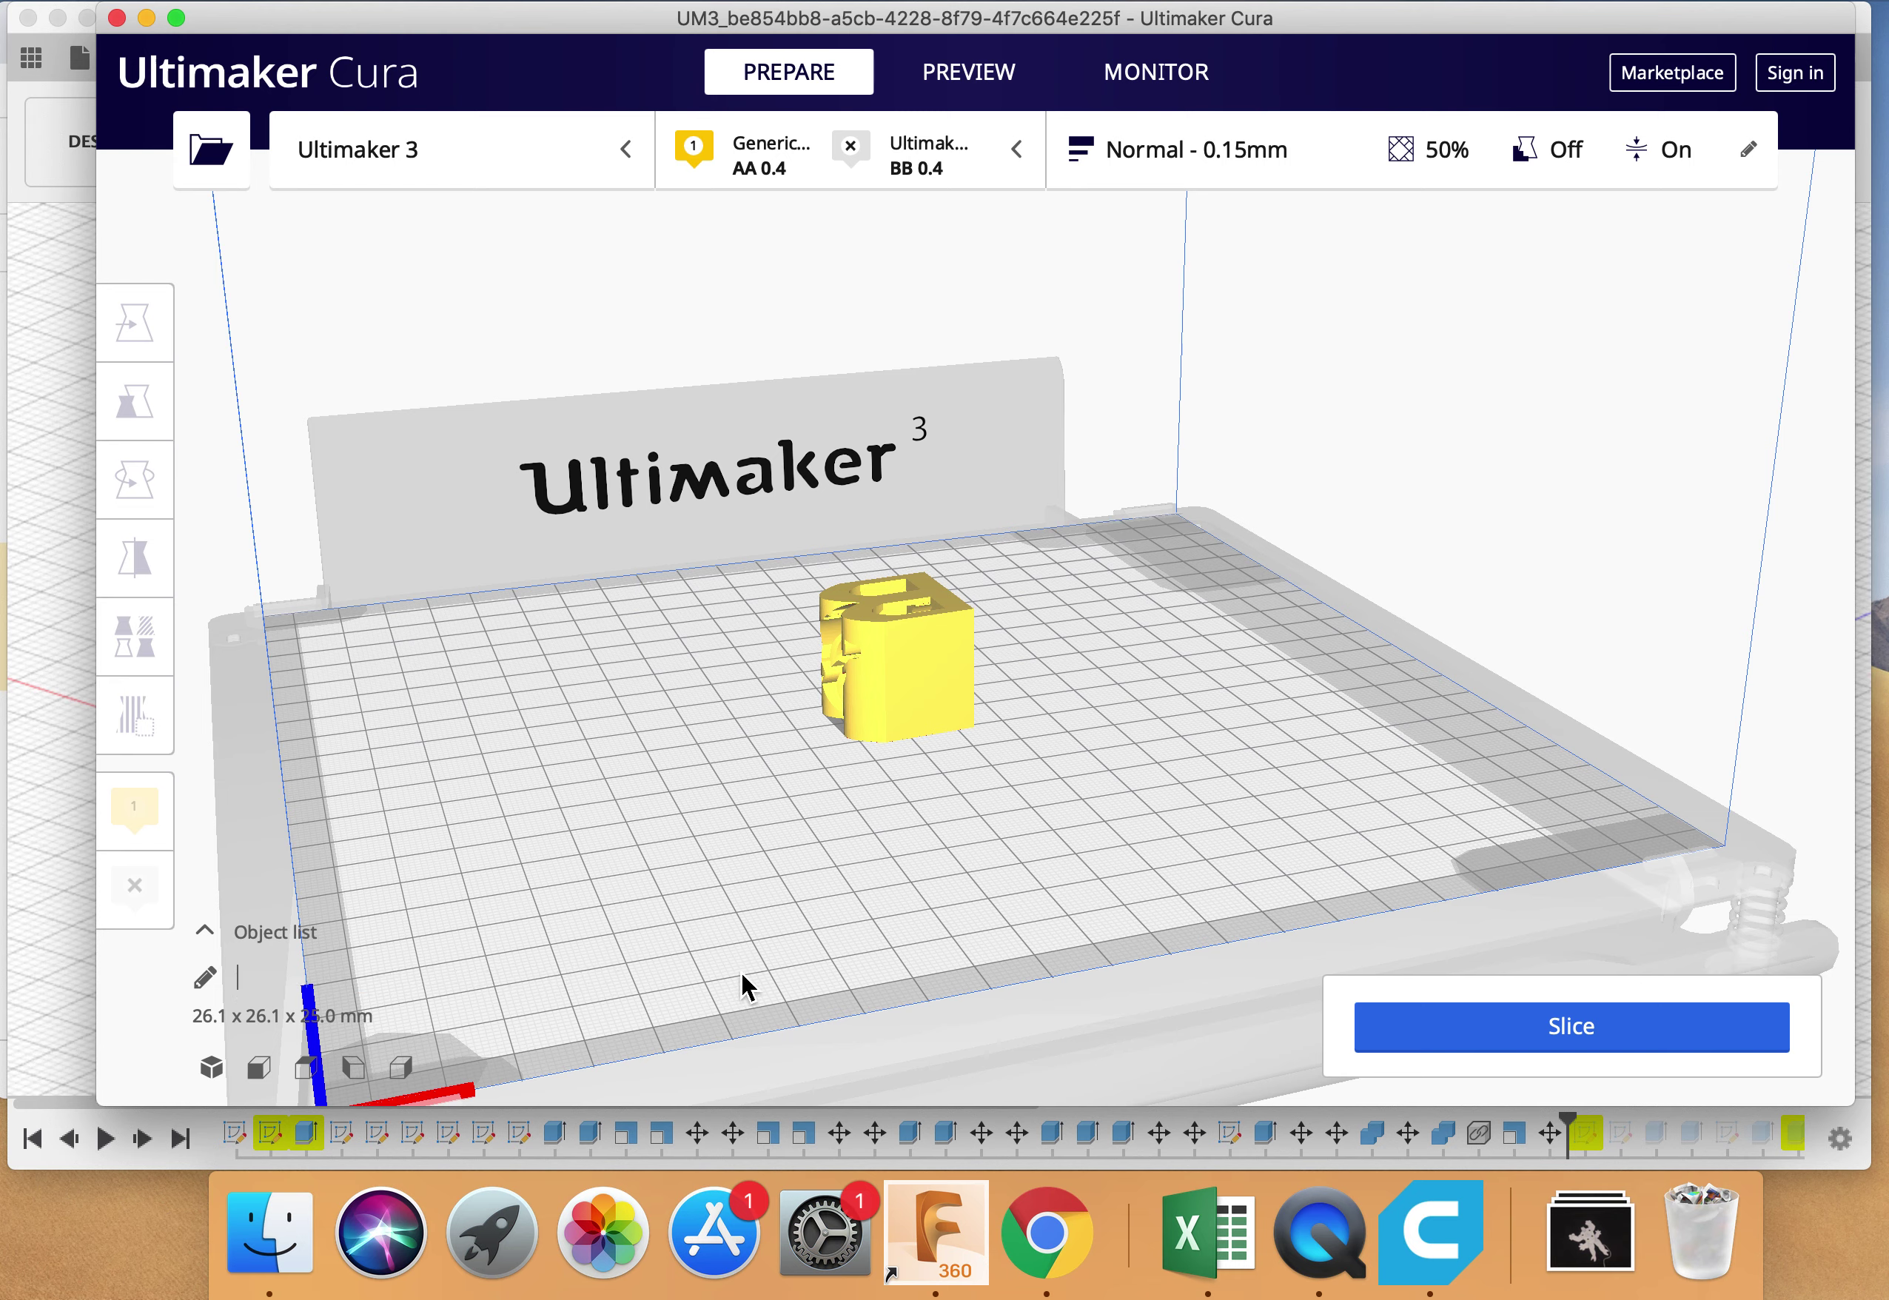
text(Panter B - Mr Ortwein)
key(Return)
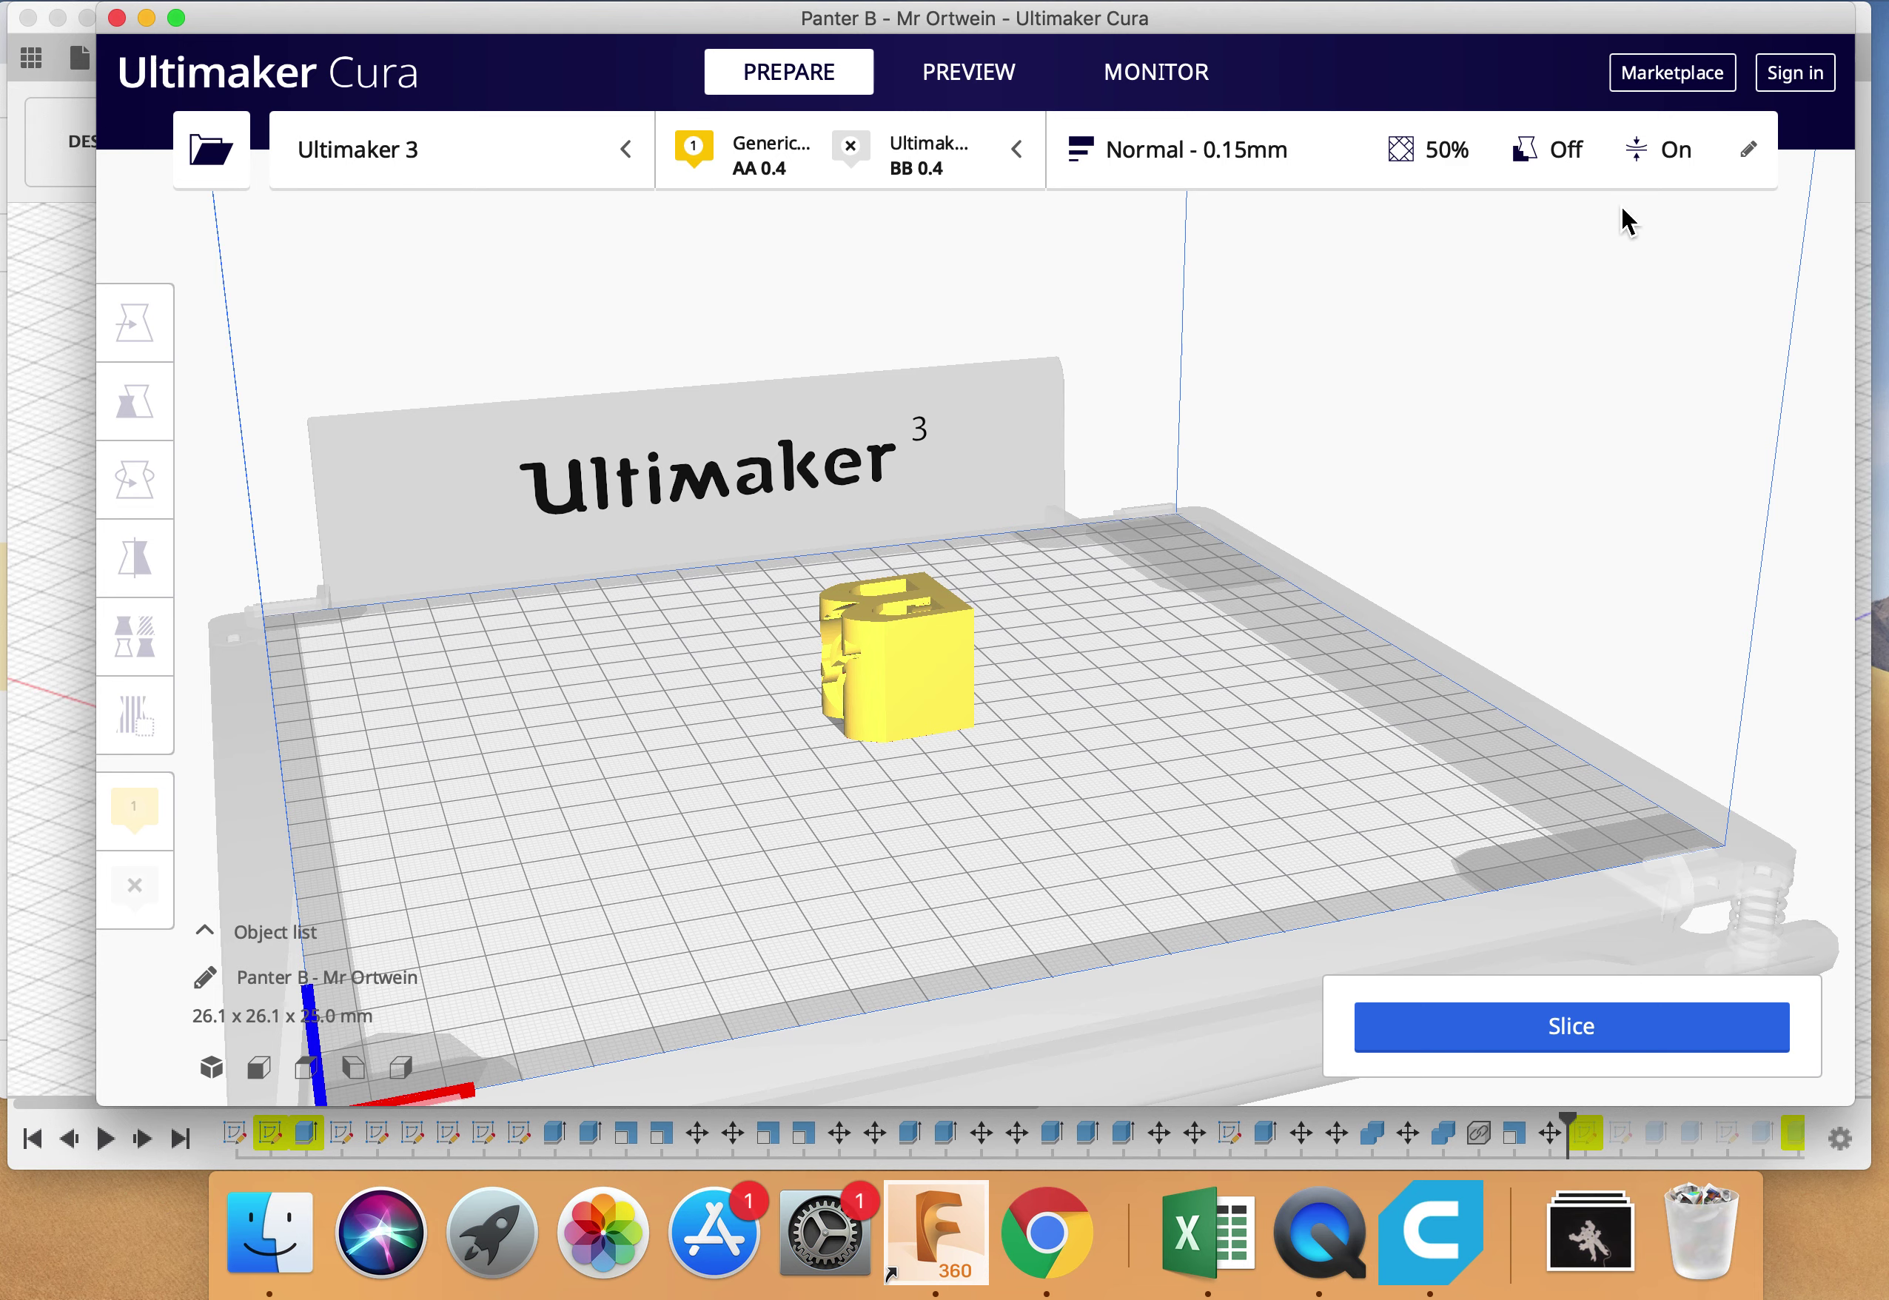
click(1623, 156)
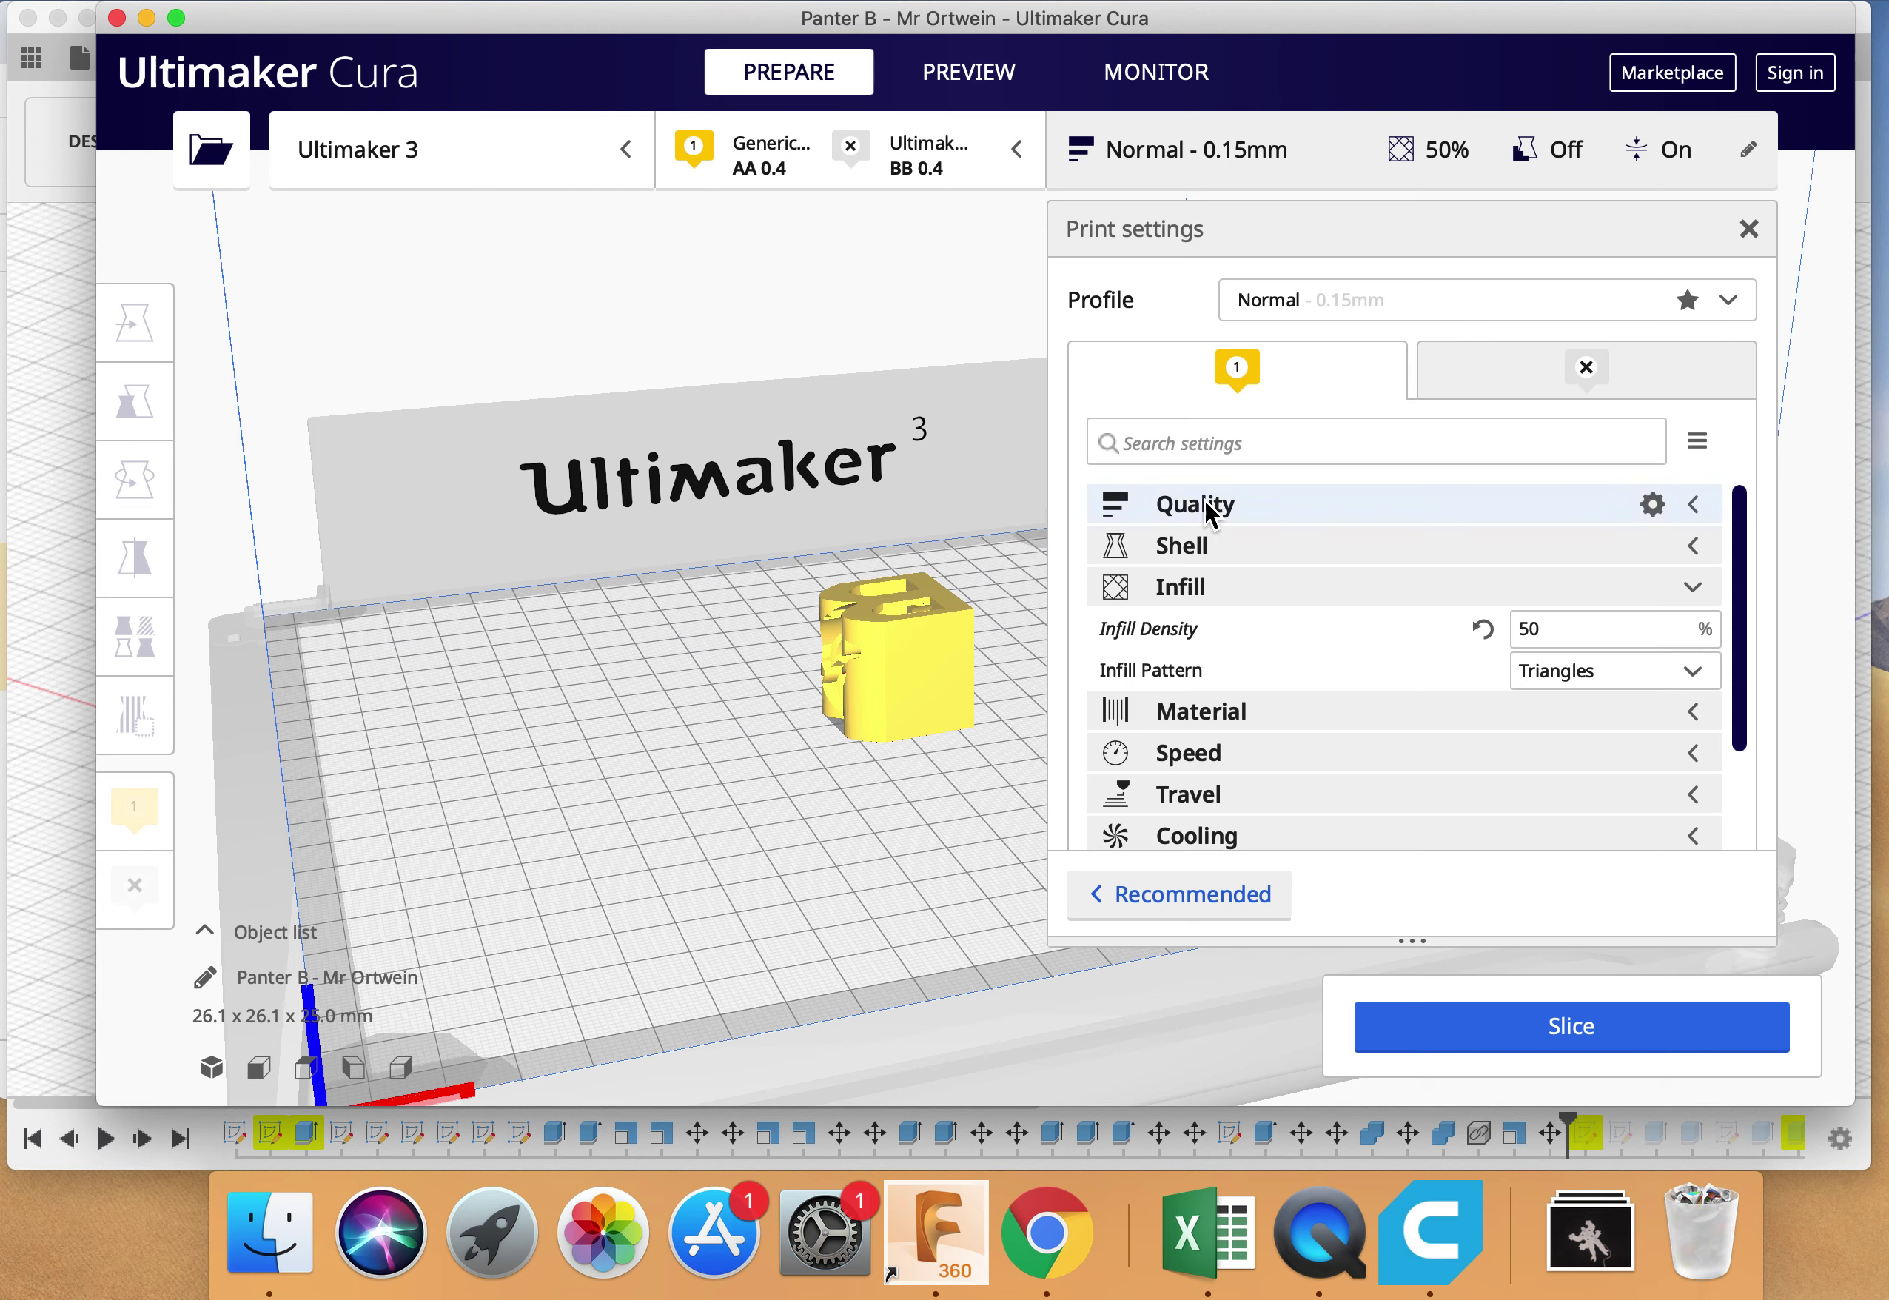
Change the print profile from Normal to Fast - 0.2 mm, keeping 50% infill.
click(1738, 305)
click(1737, 304)
click(1749, 232)
click(1362, 169)
scroll(1189, 608, down, 1)
scroll(1218, 510, up, 1)
click(1695, 589)
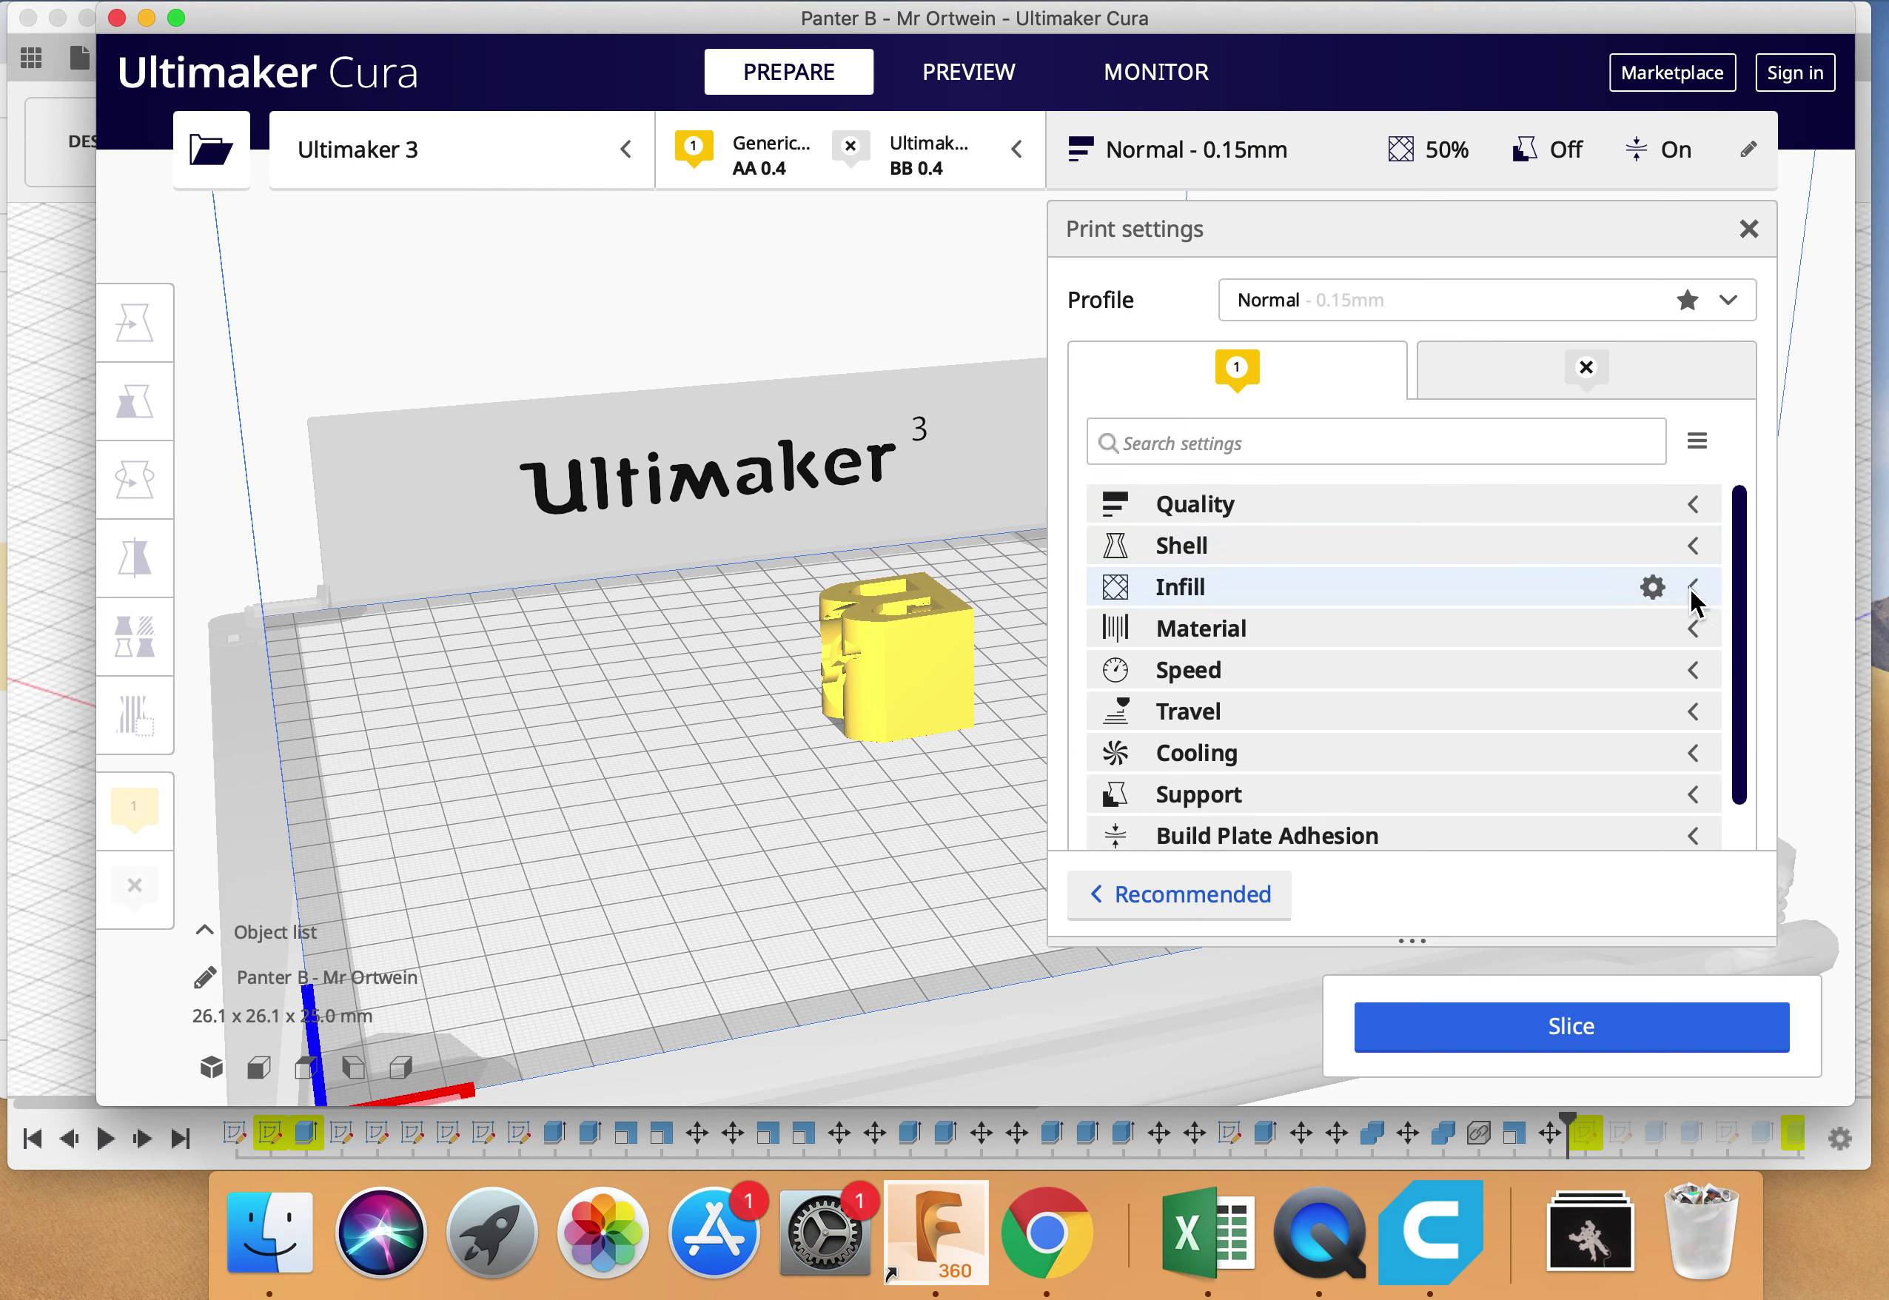
click(1382, 301)
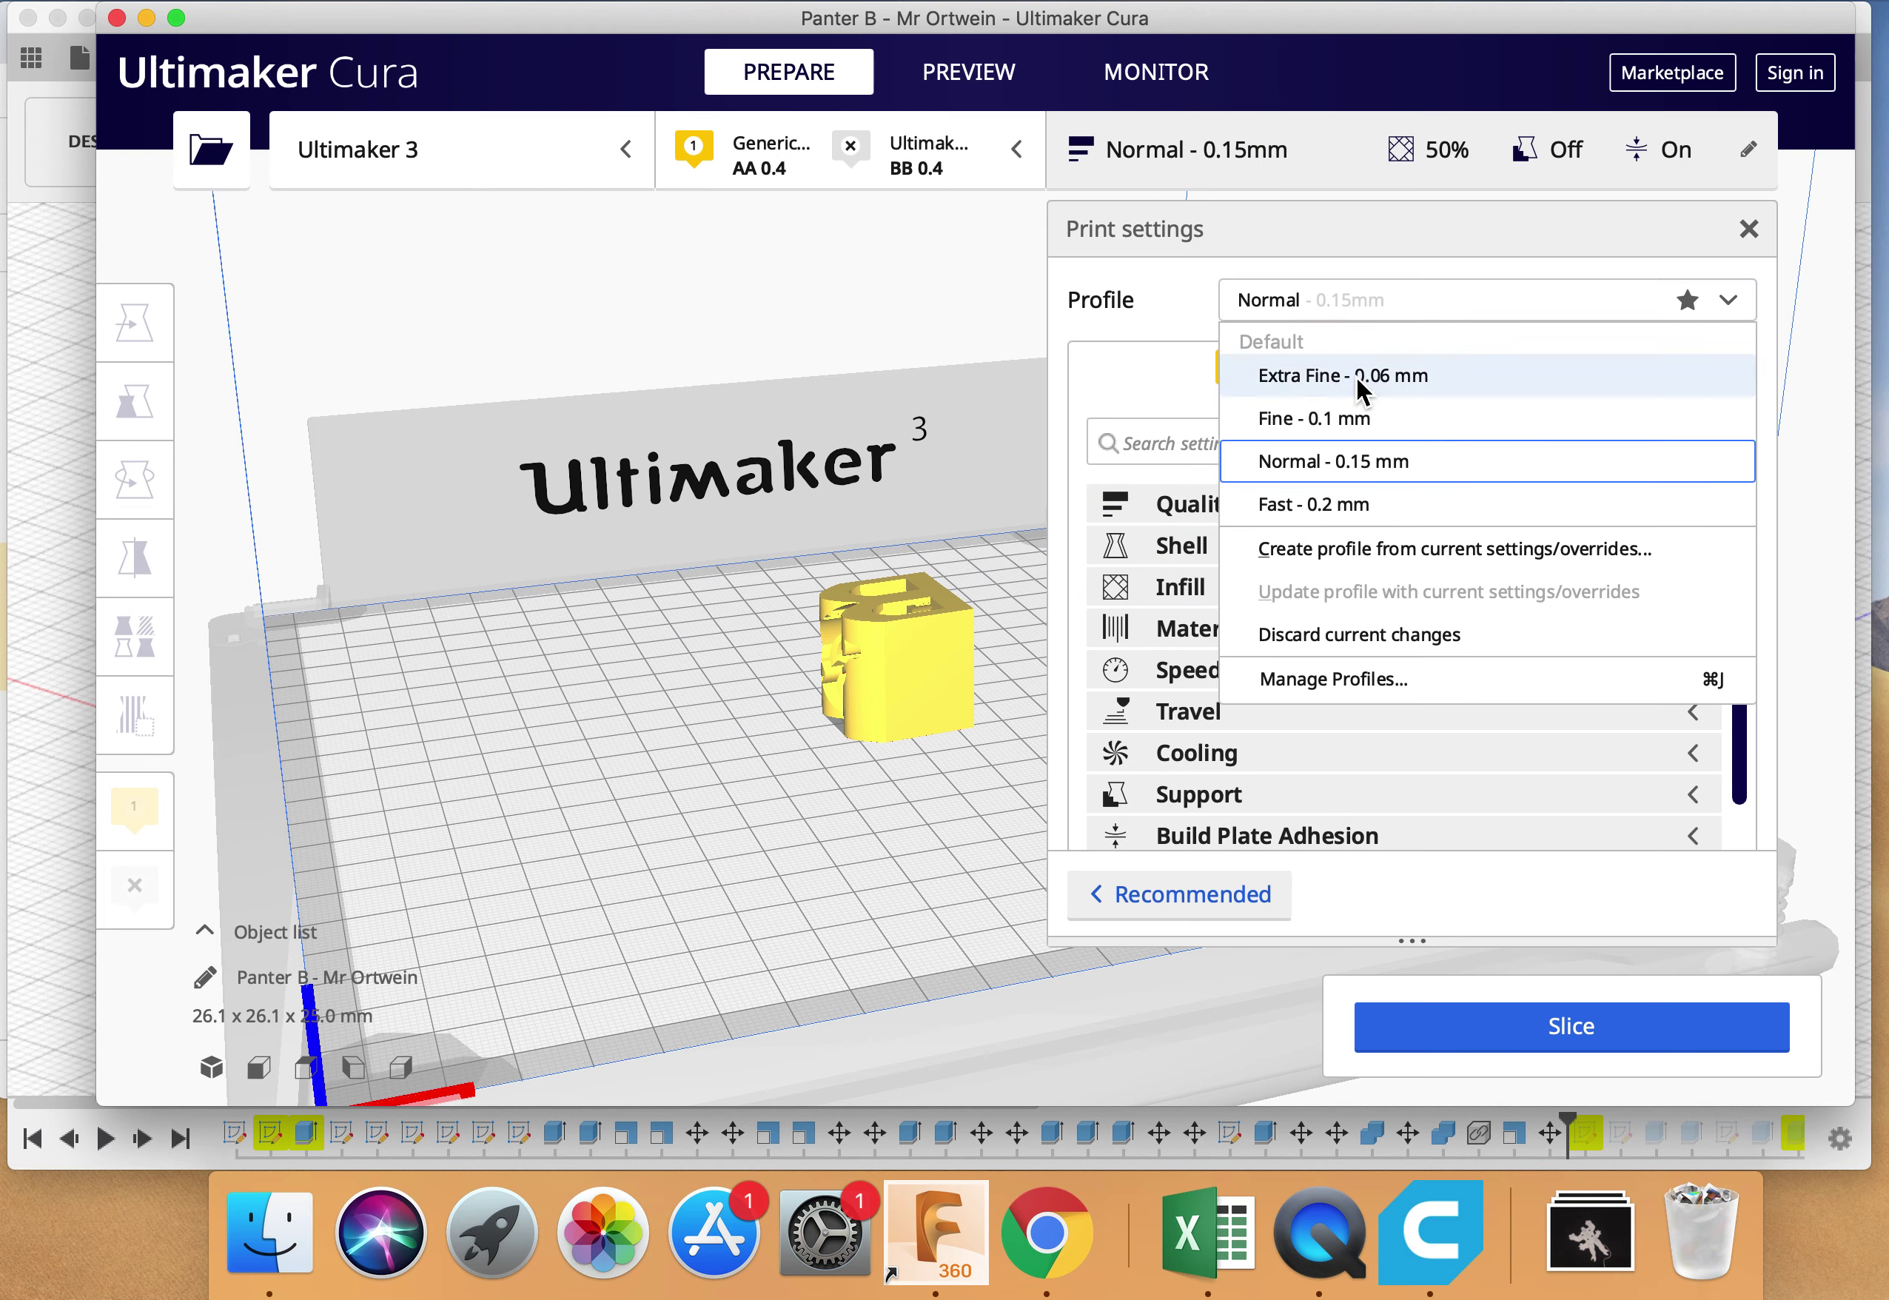
click(1309, 503)
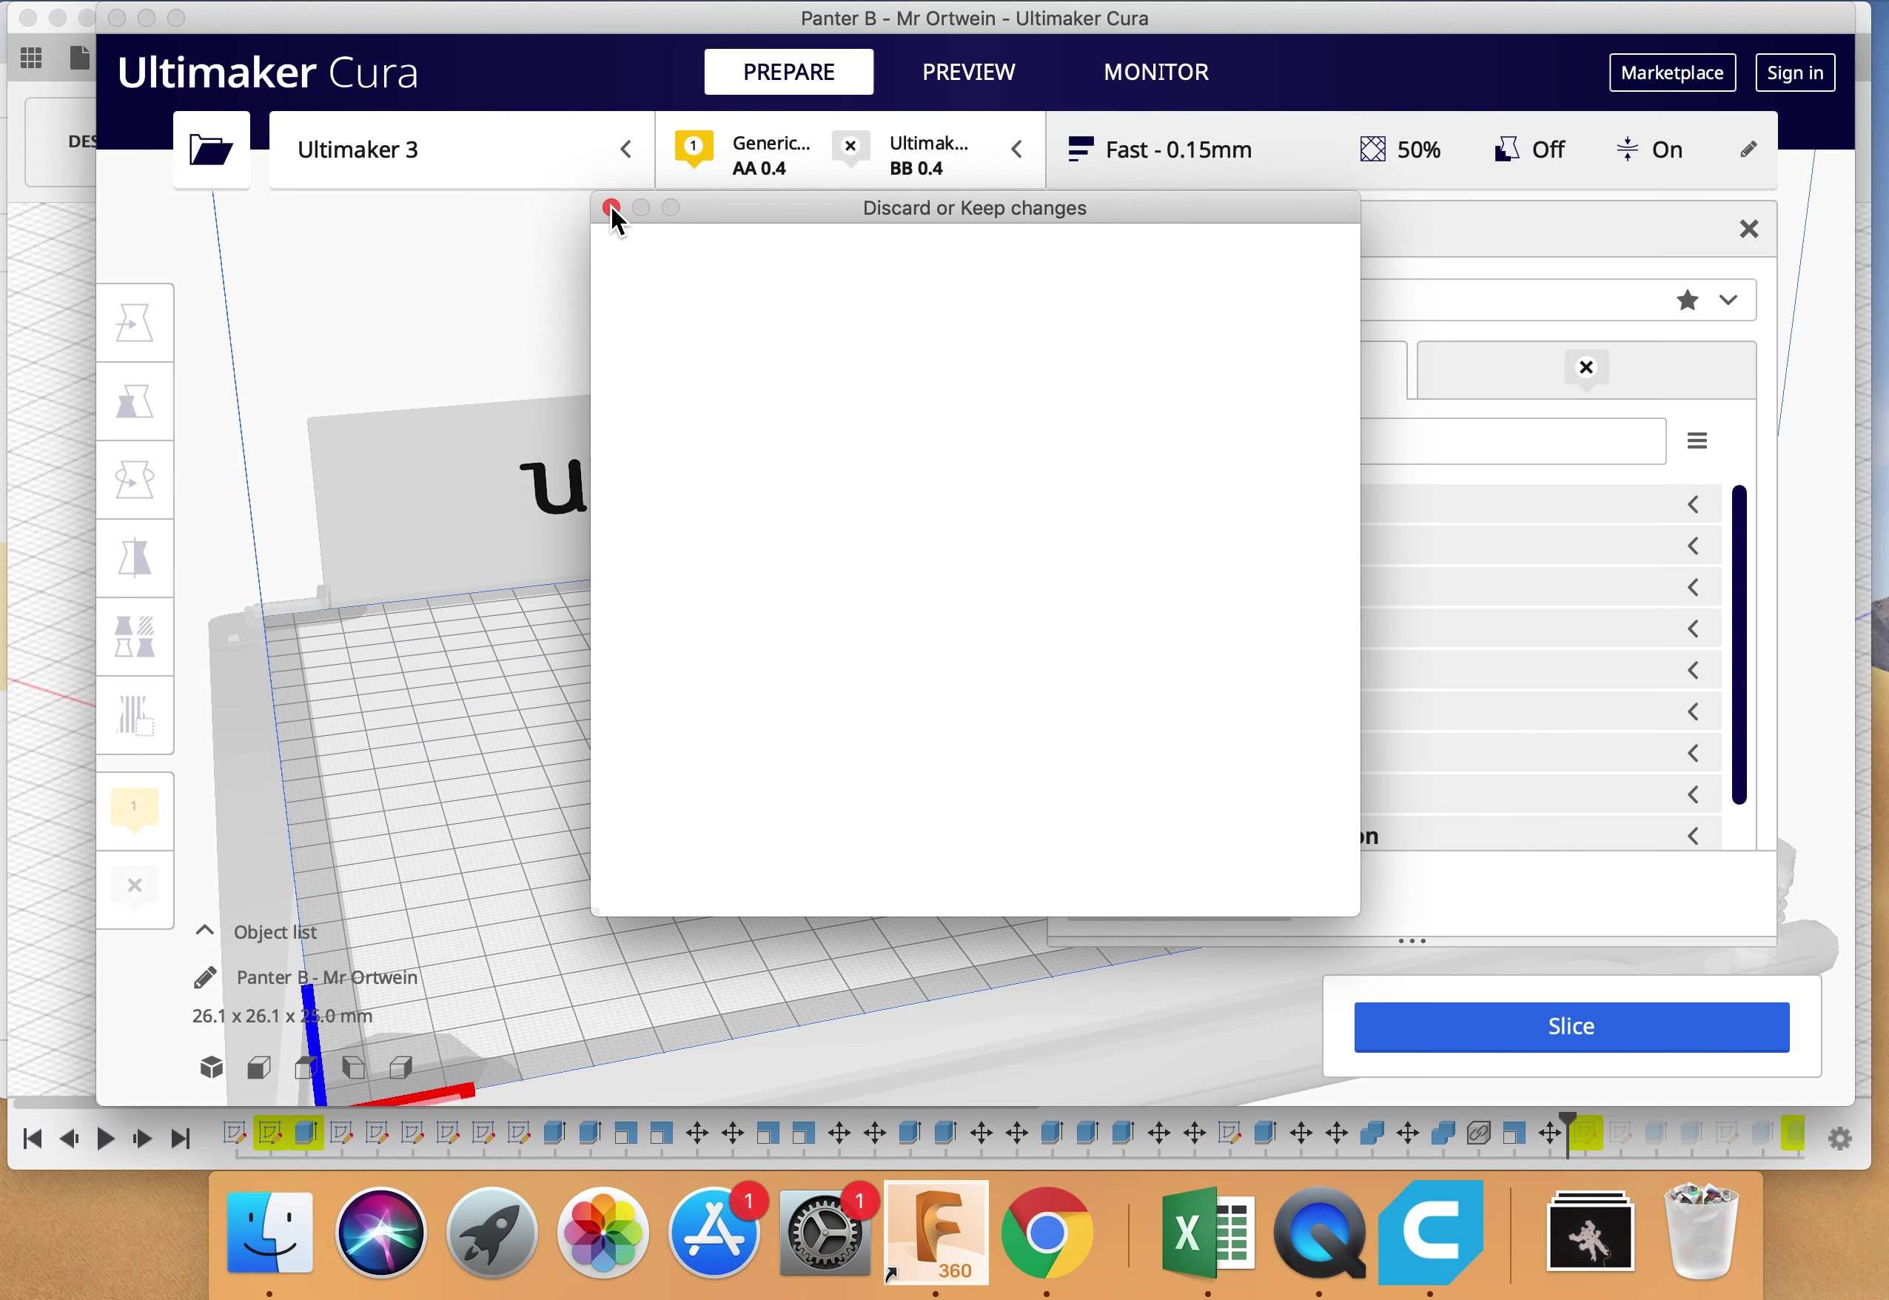
click(1130, 857)
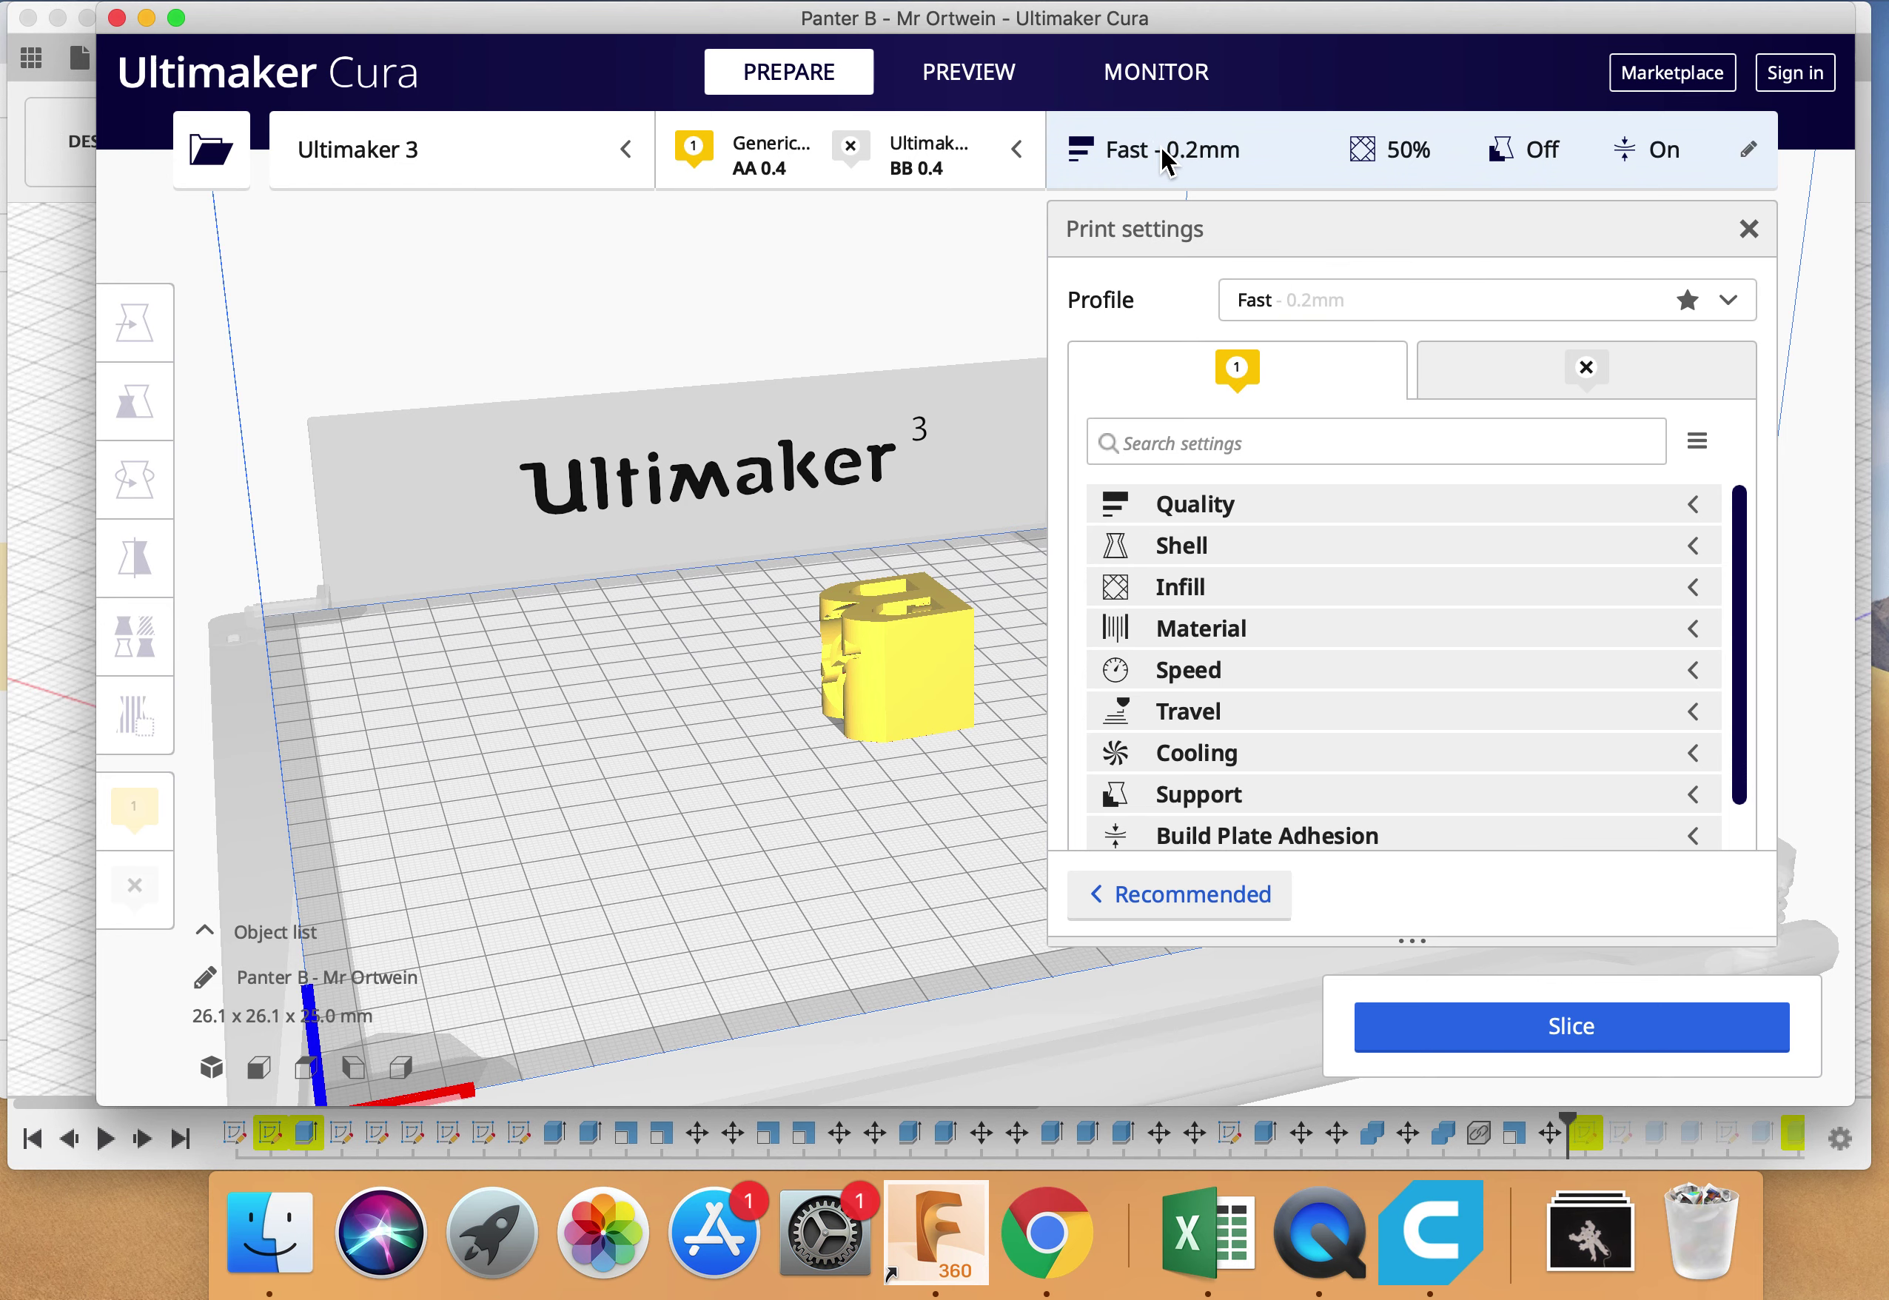
click(1382, 156)
Set Infill Density to 10% in the Custom settings.
click(1392, 157)
click(1671, 592)
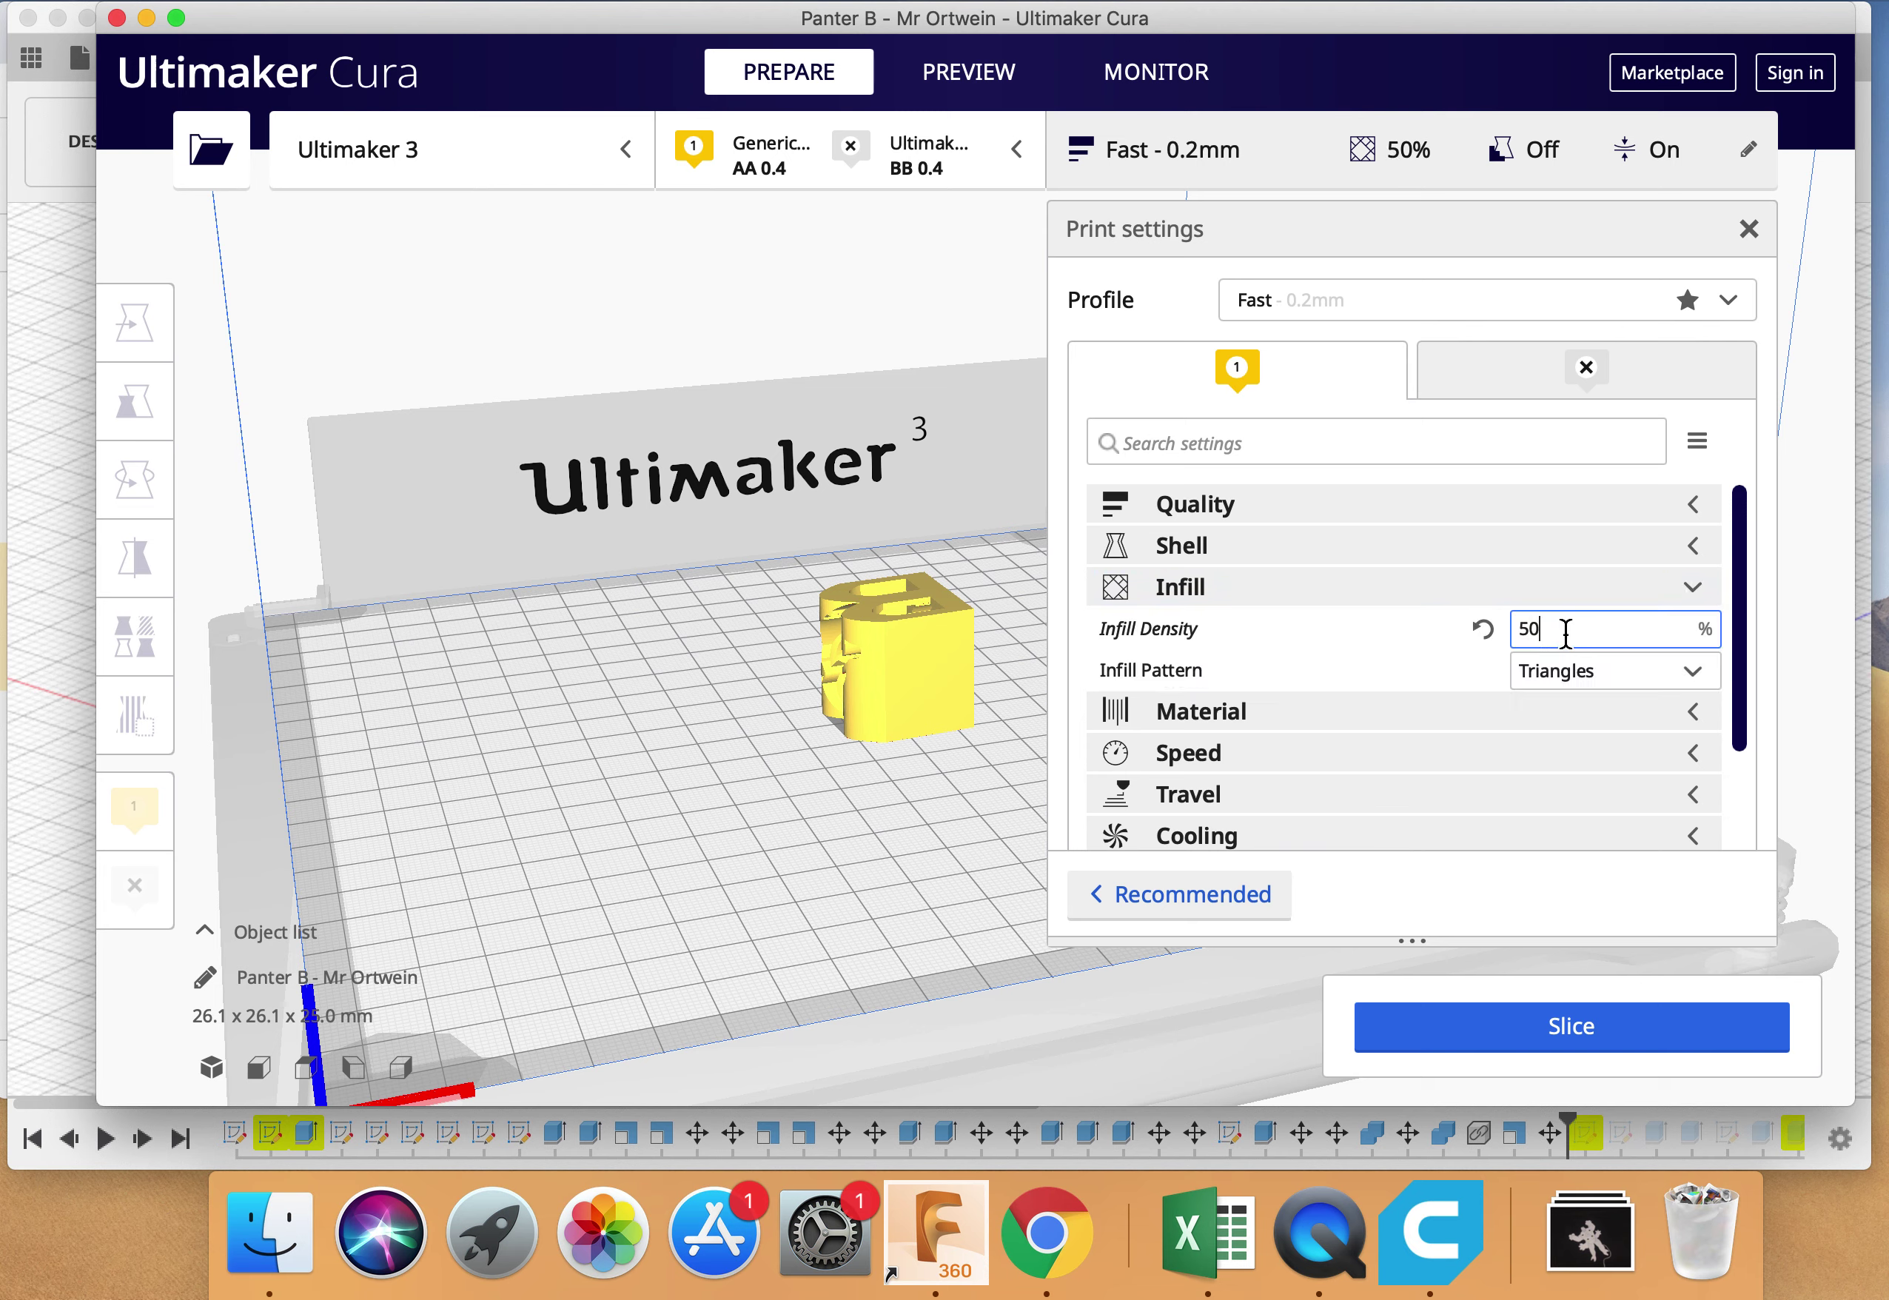
double_click(1527, 629)
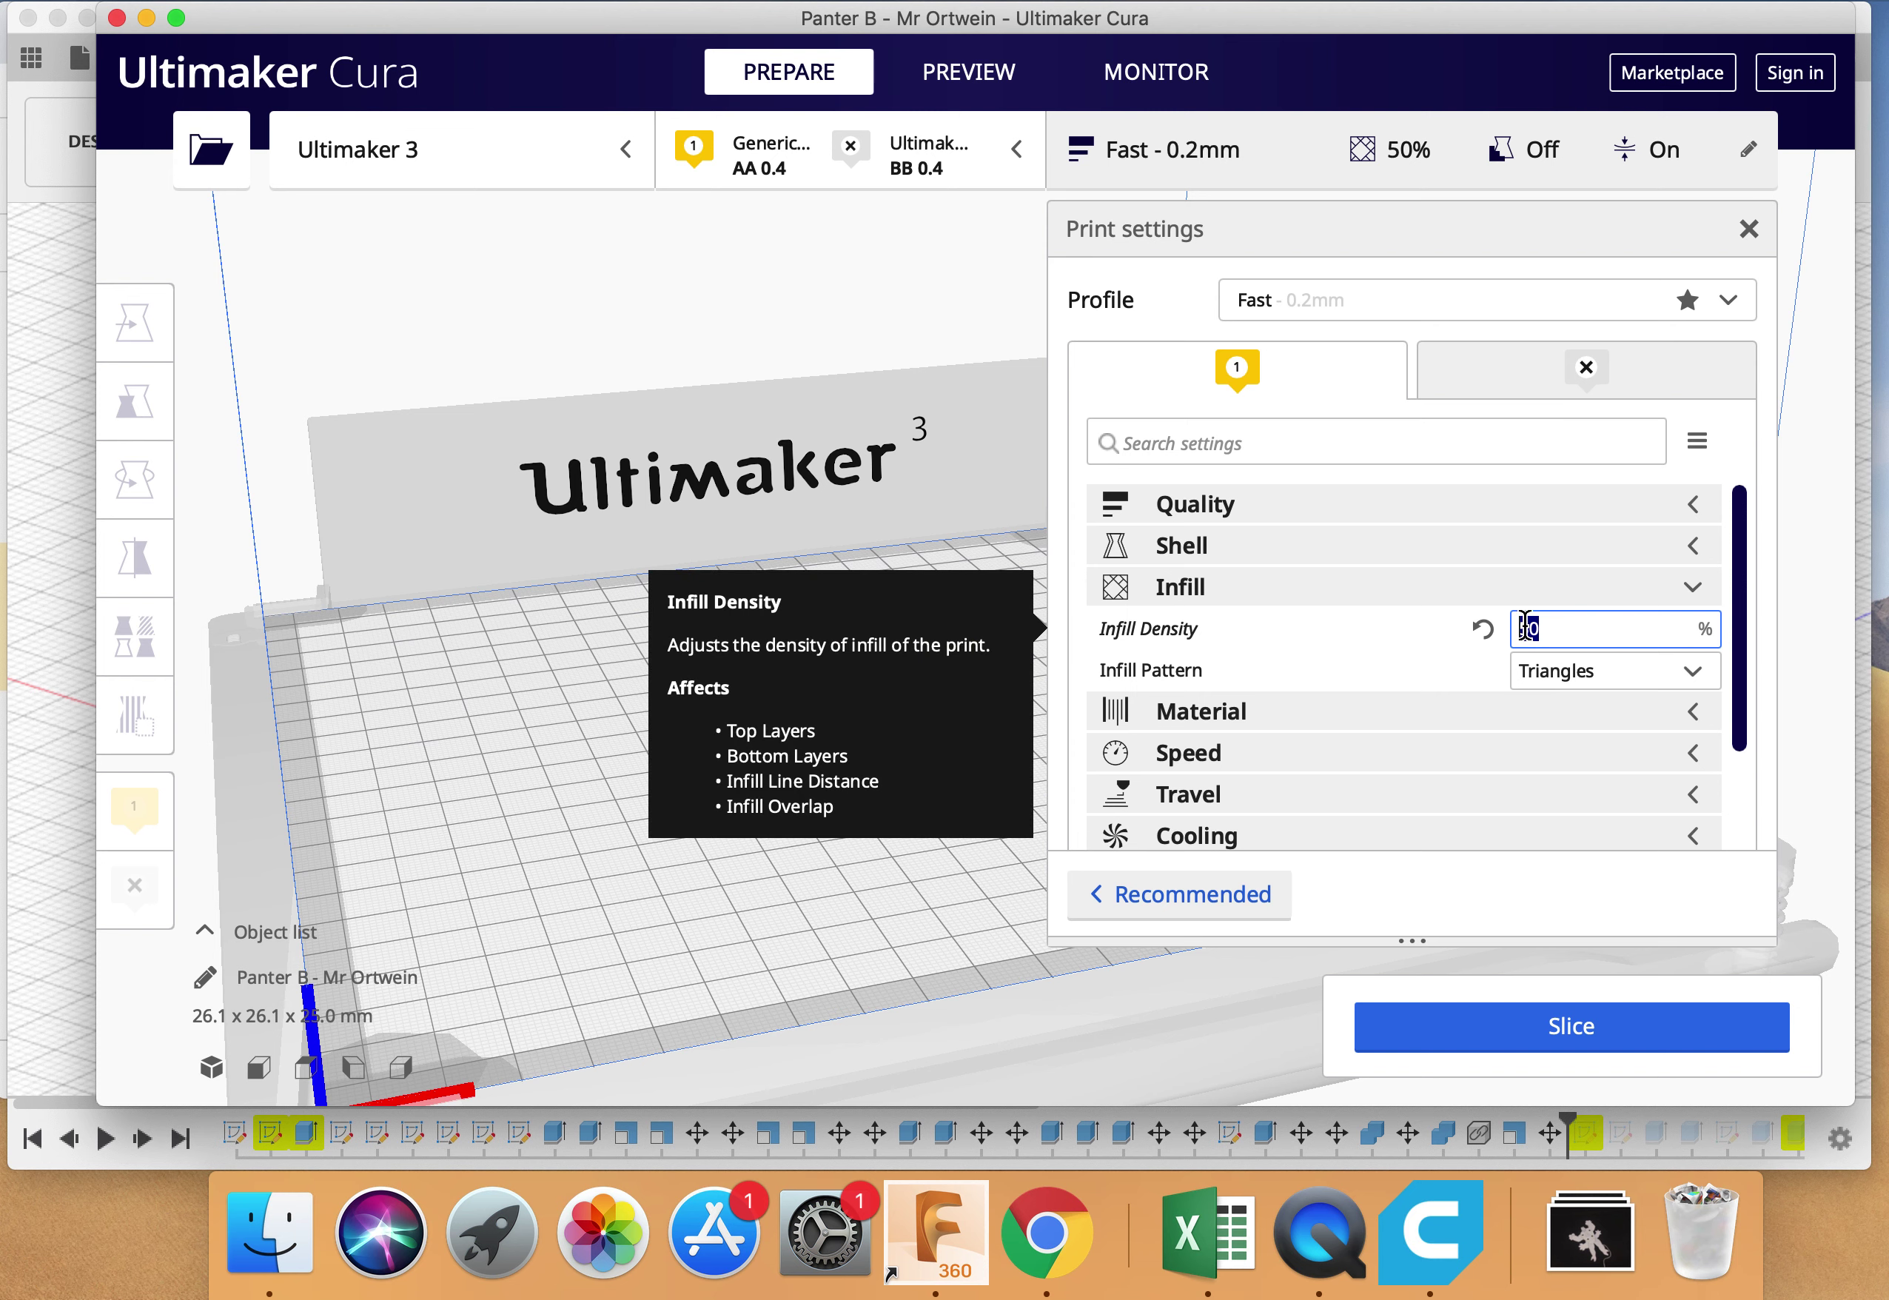
text(10)
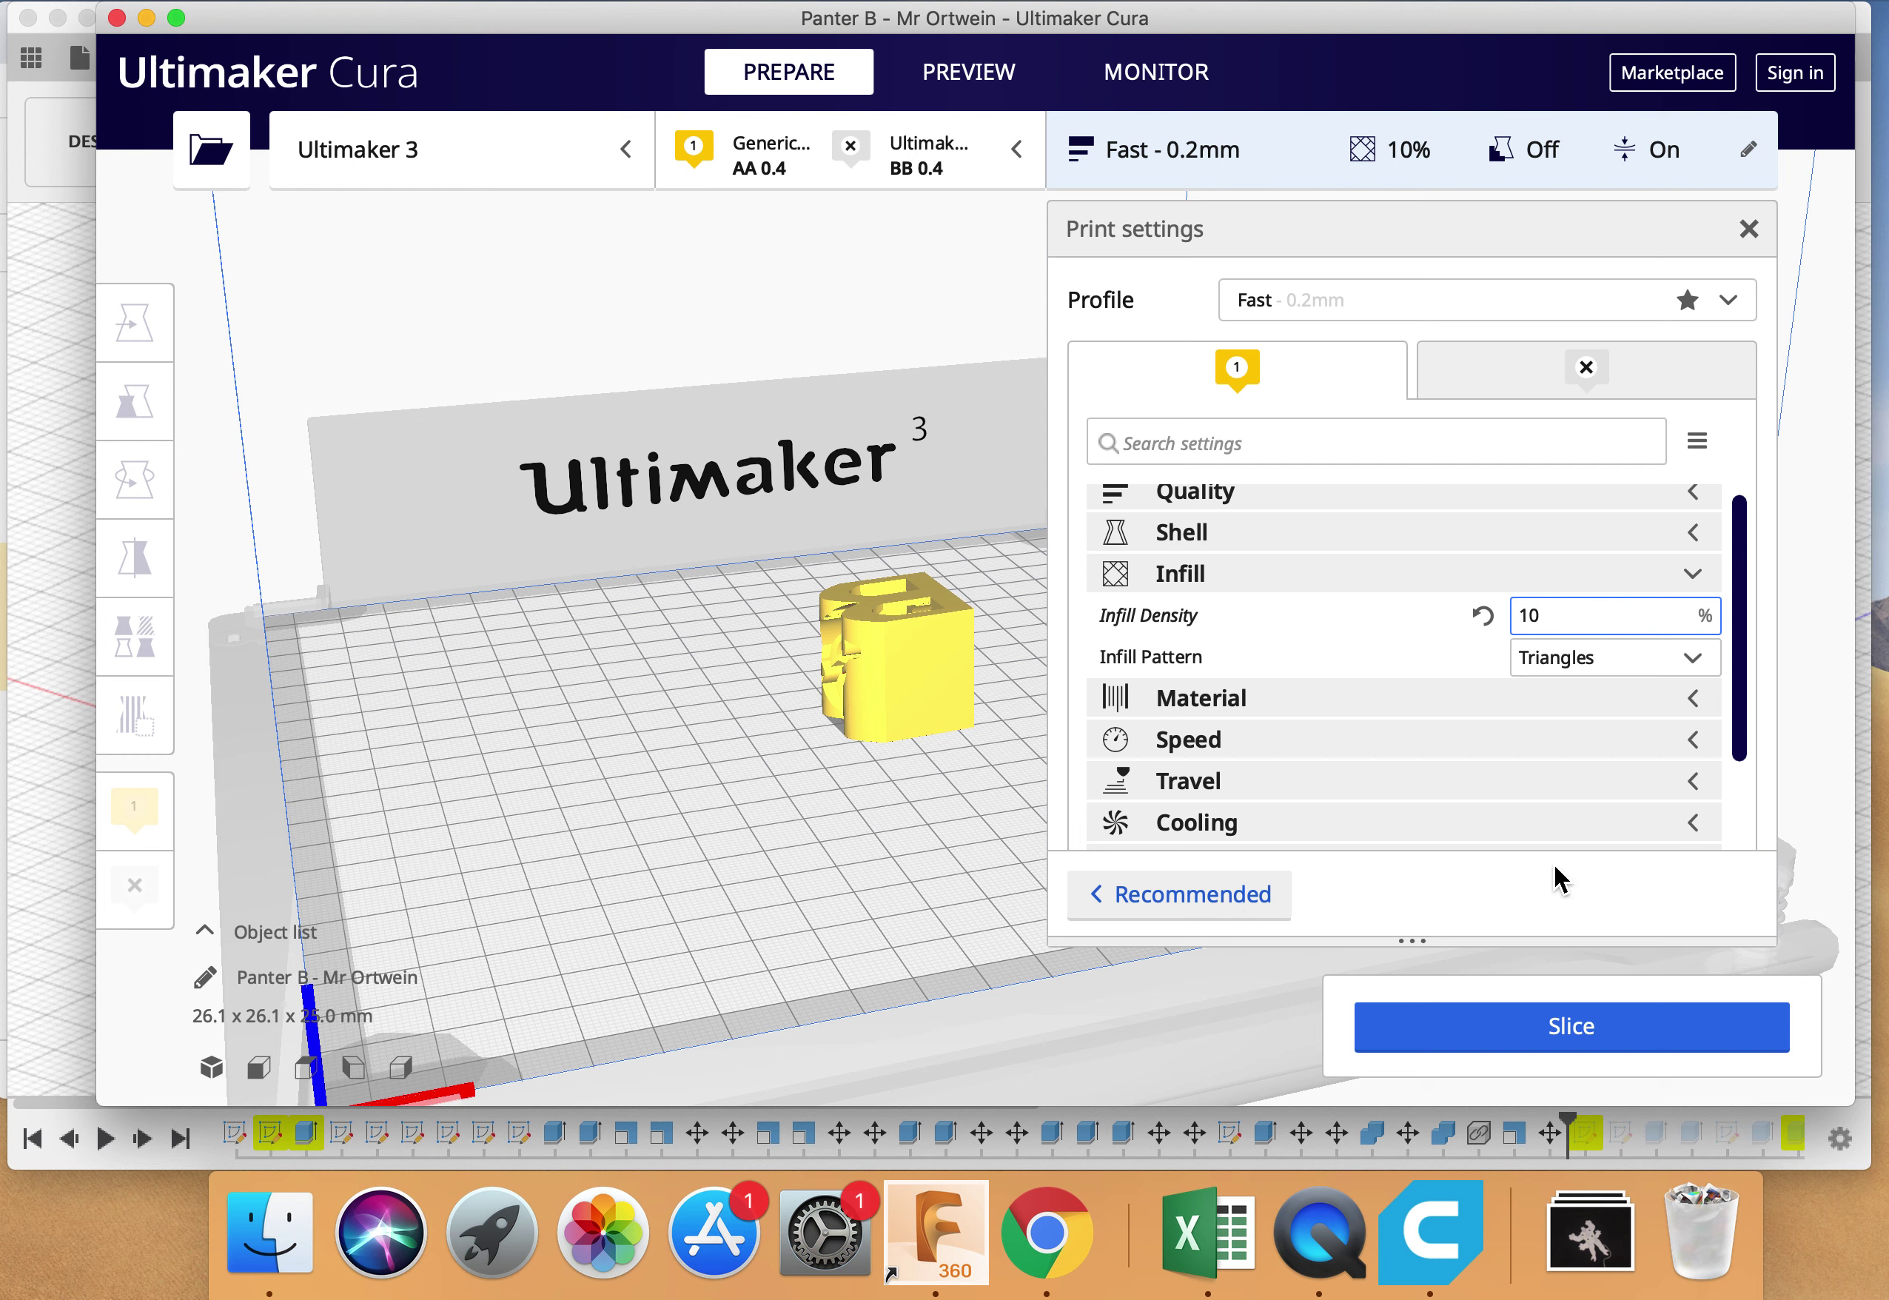
Turn off build plate adhesion in the Recommended settings, leaving support off.
click(1211, 898)
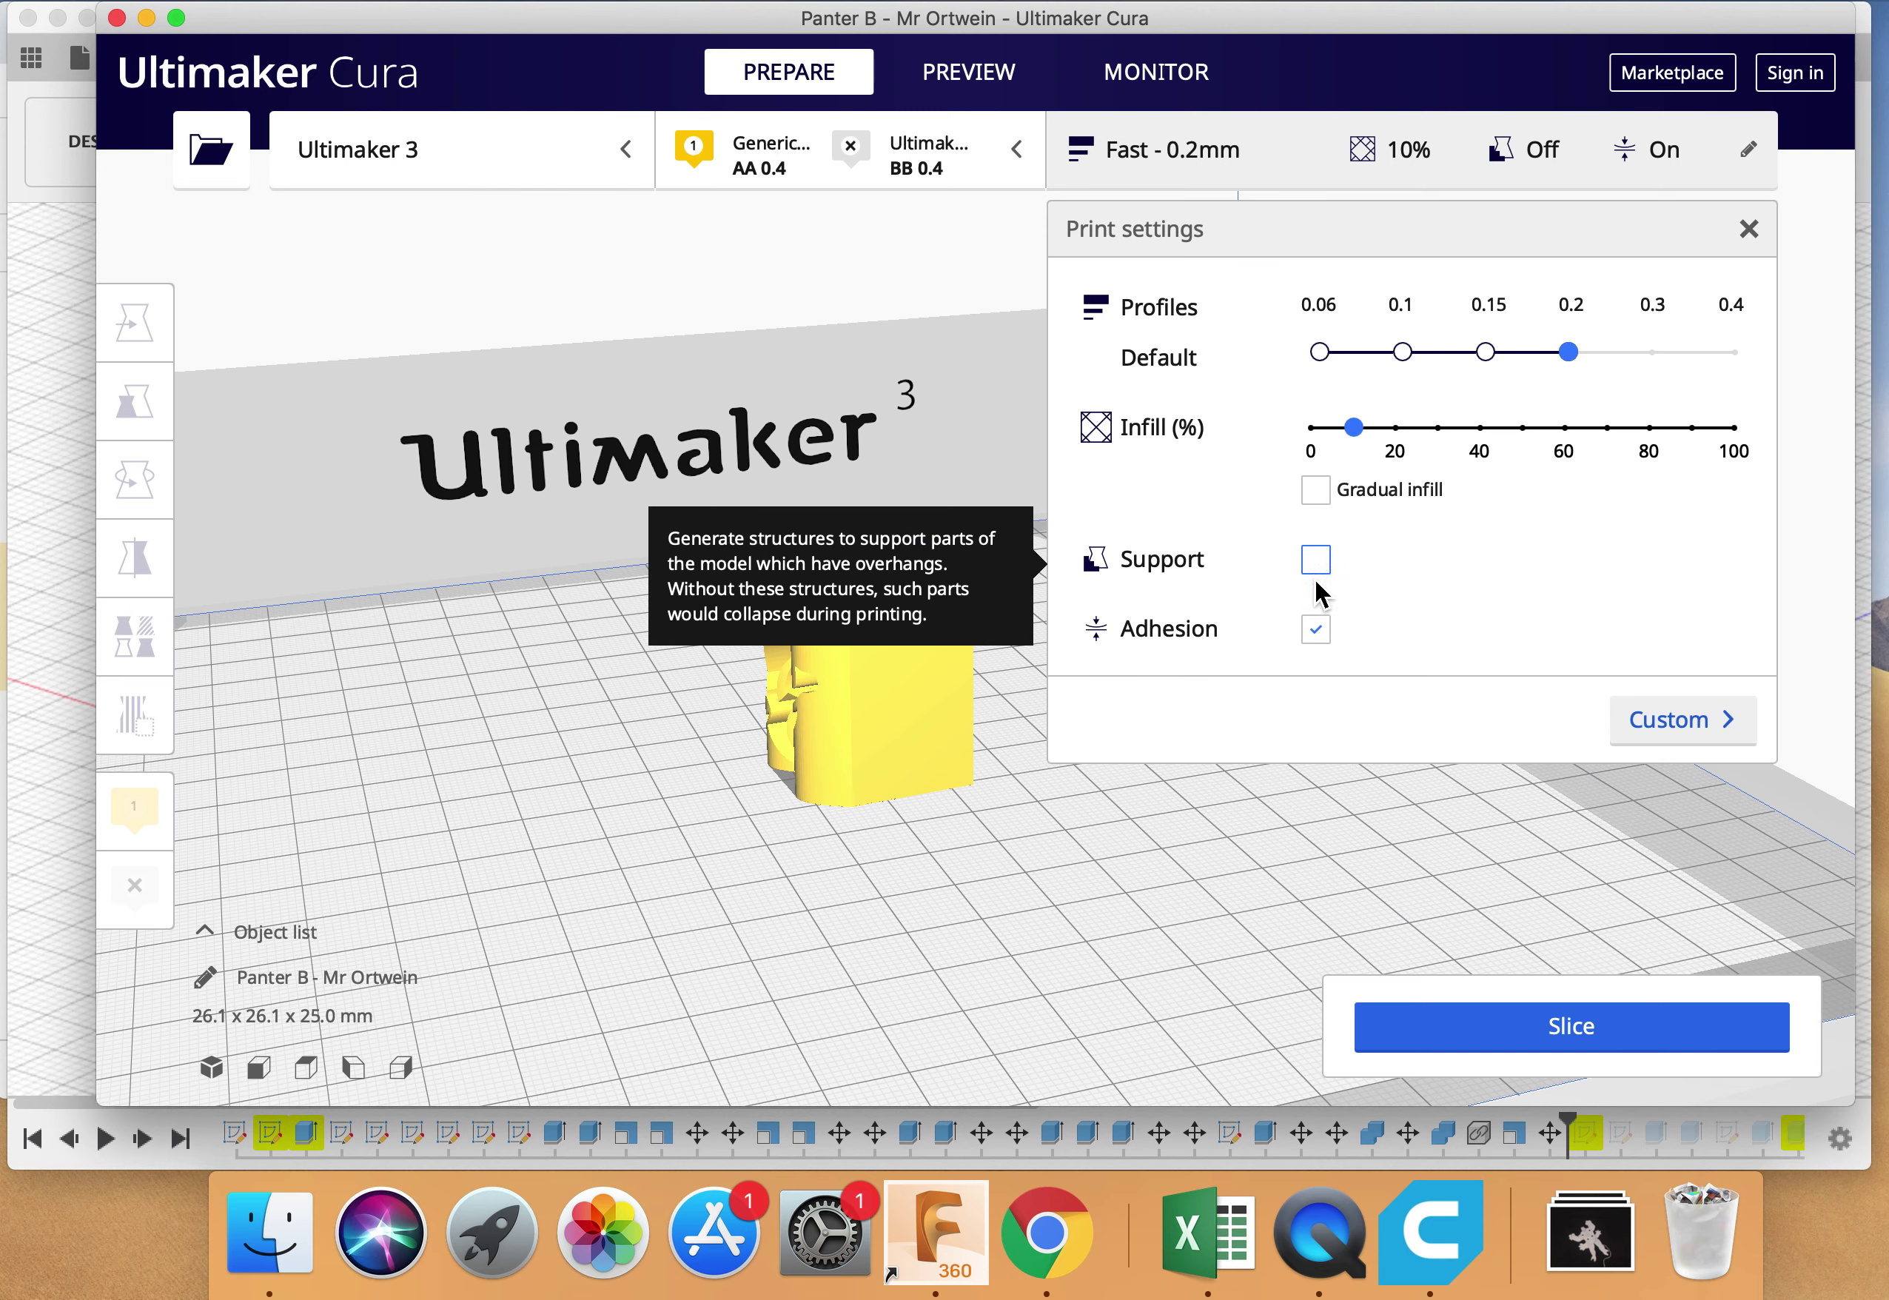
click(1316, 628)
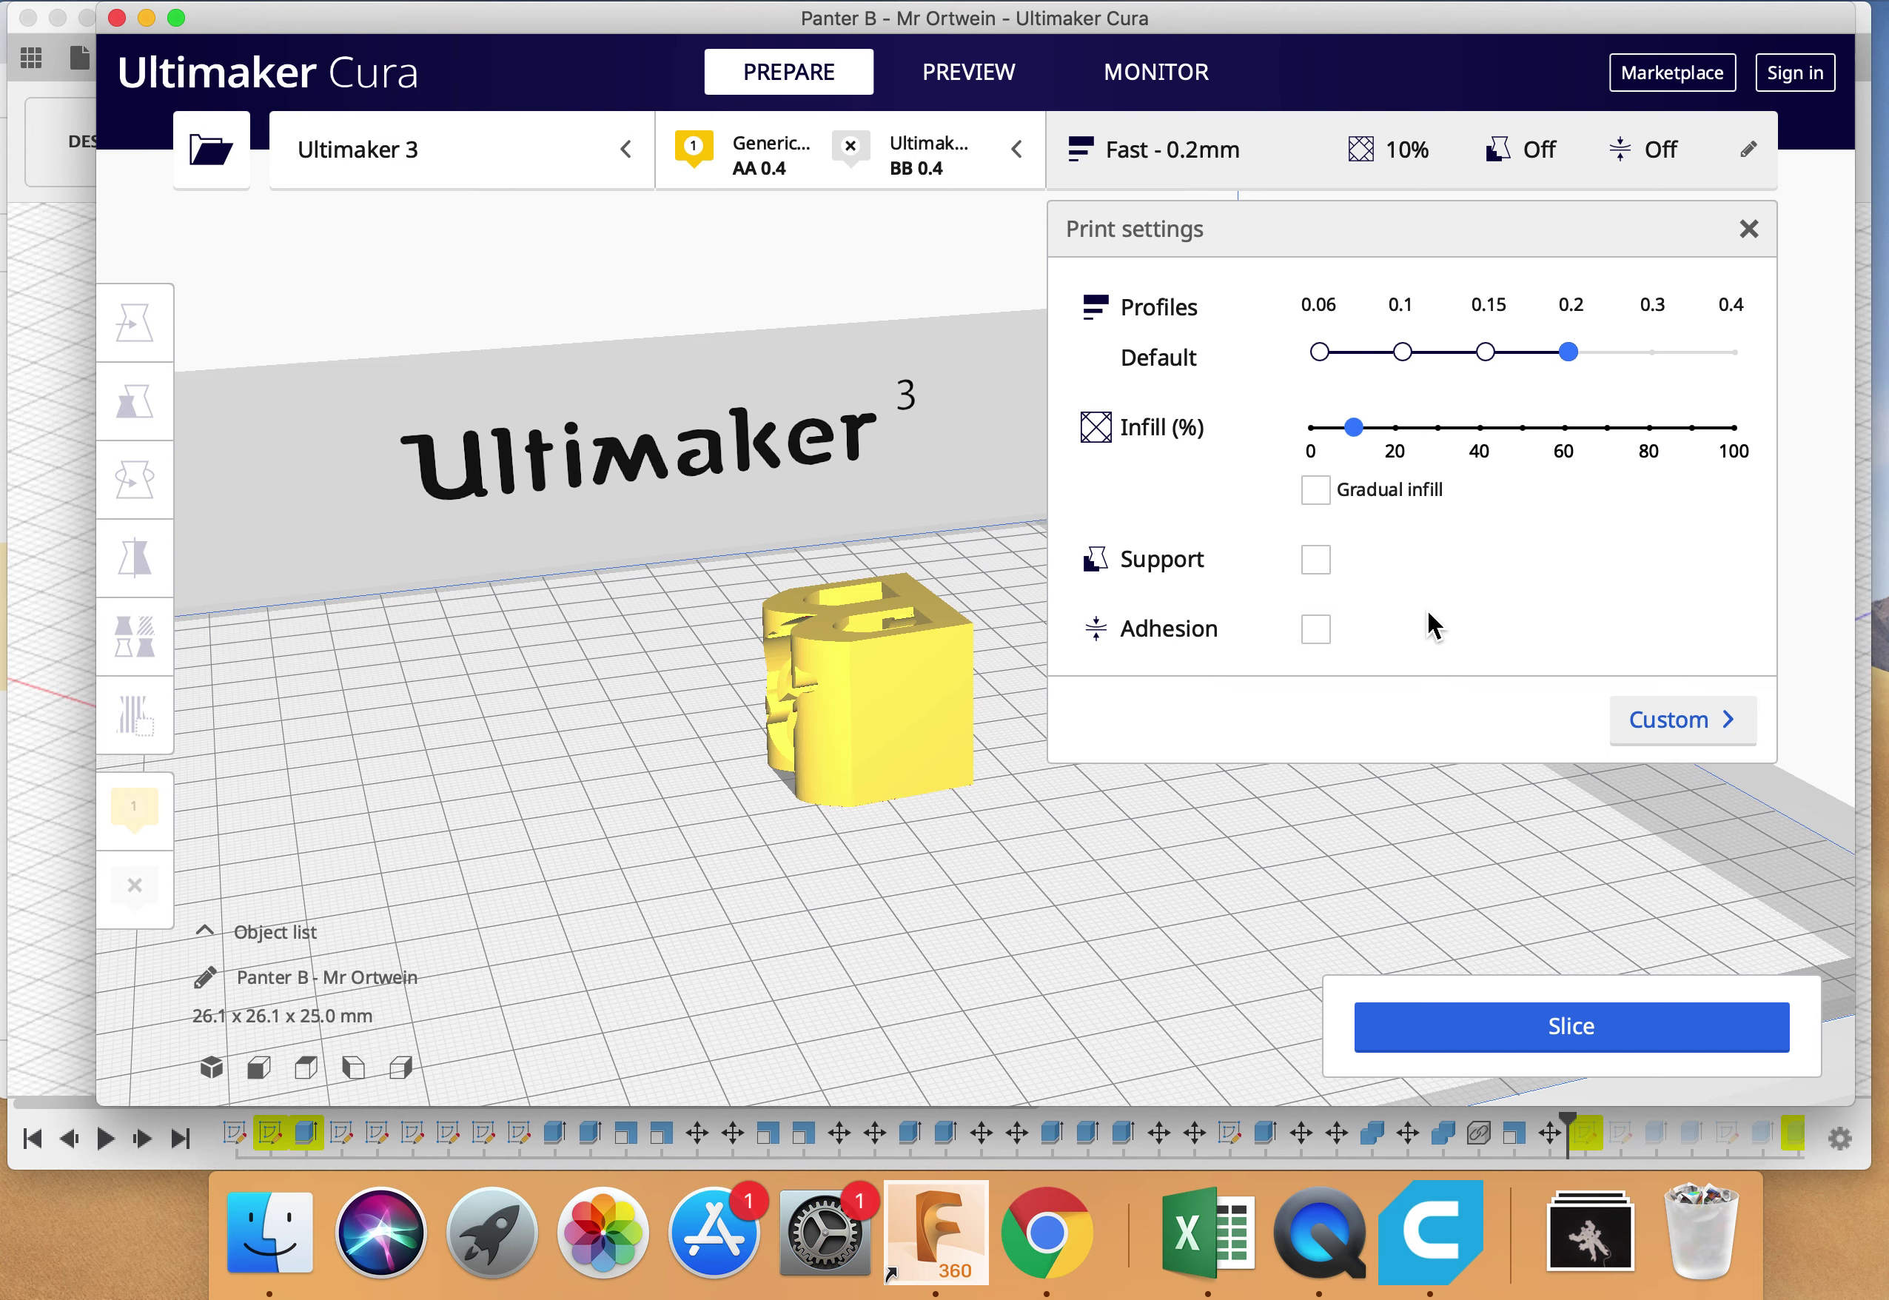
click(1748, 230)
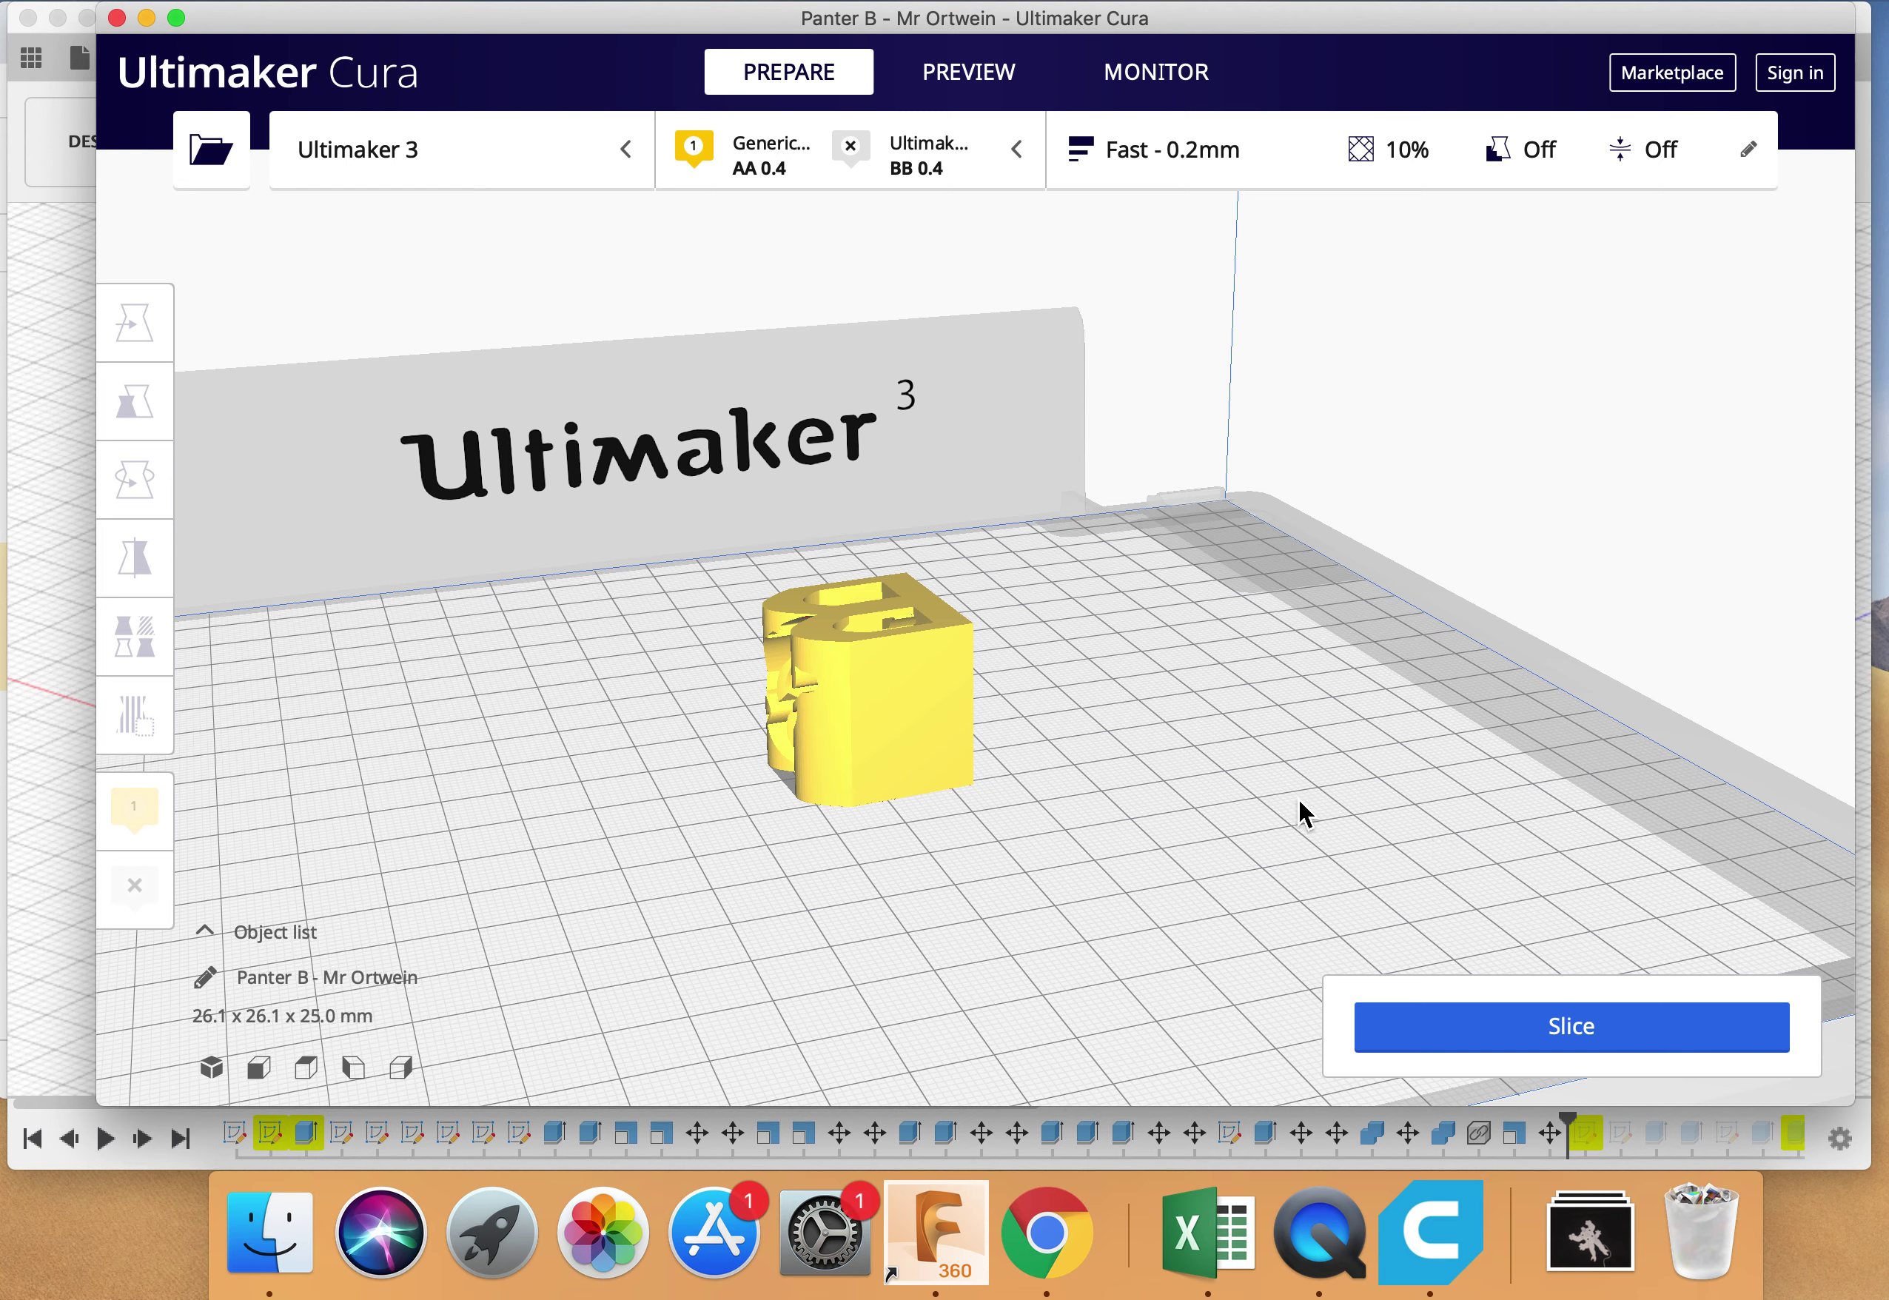
Slice the cube, giving a 44-minute estimate using 7 g (0.88 m) of filament.
click(1483, 1040)
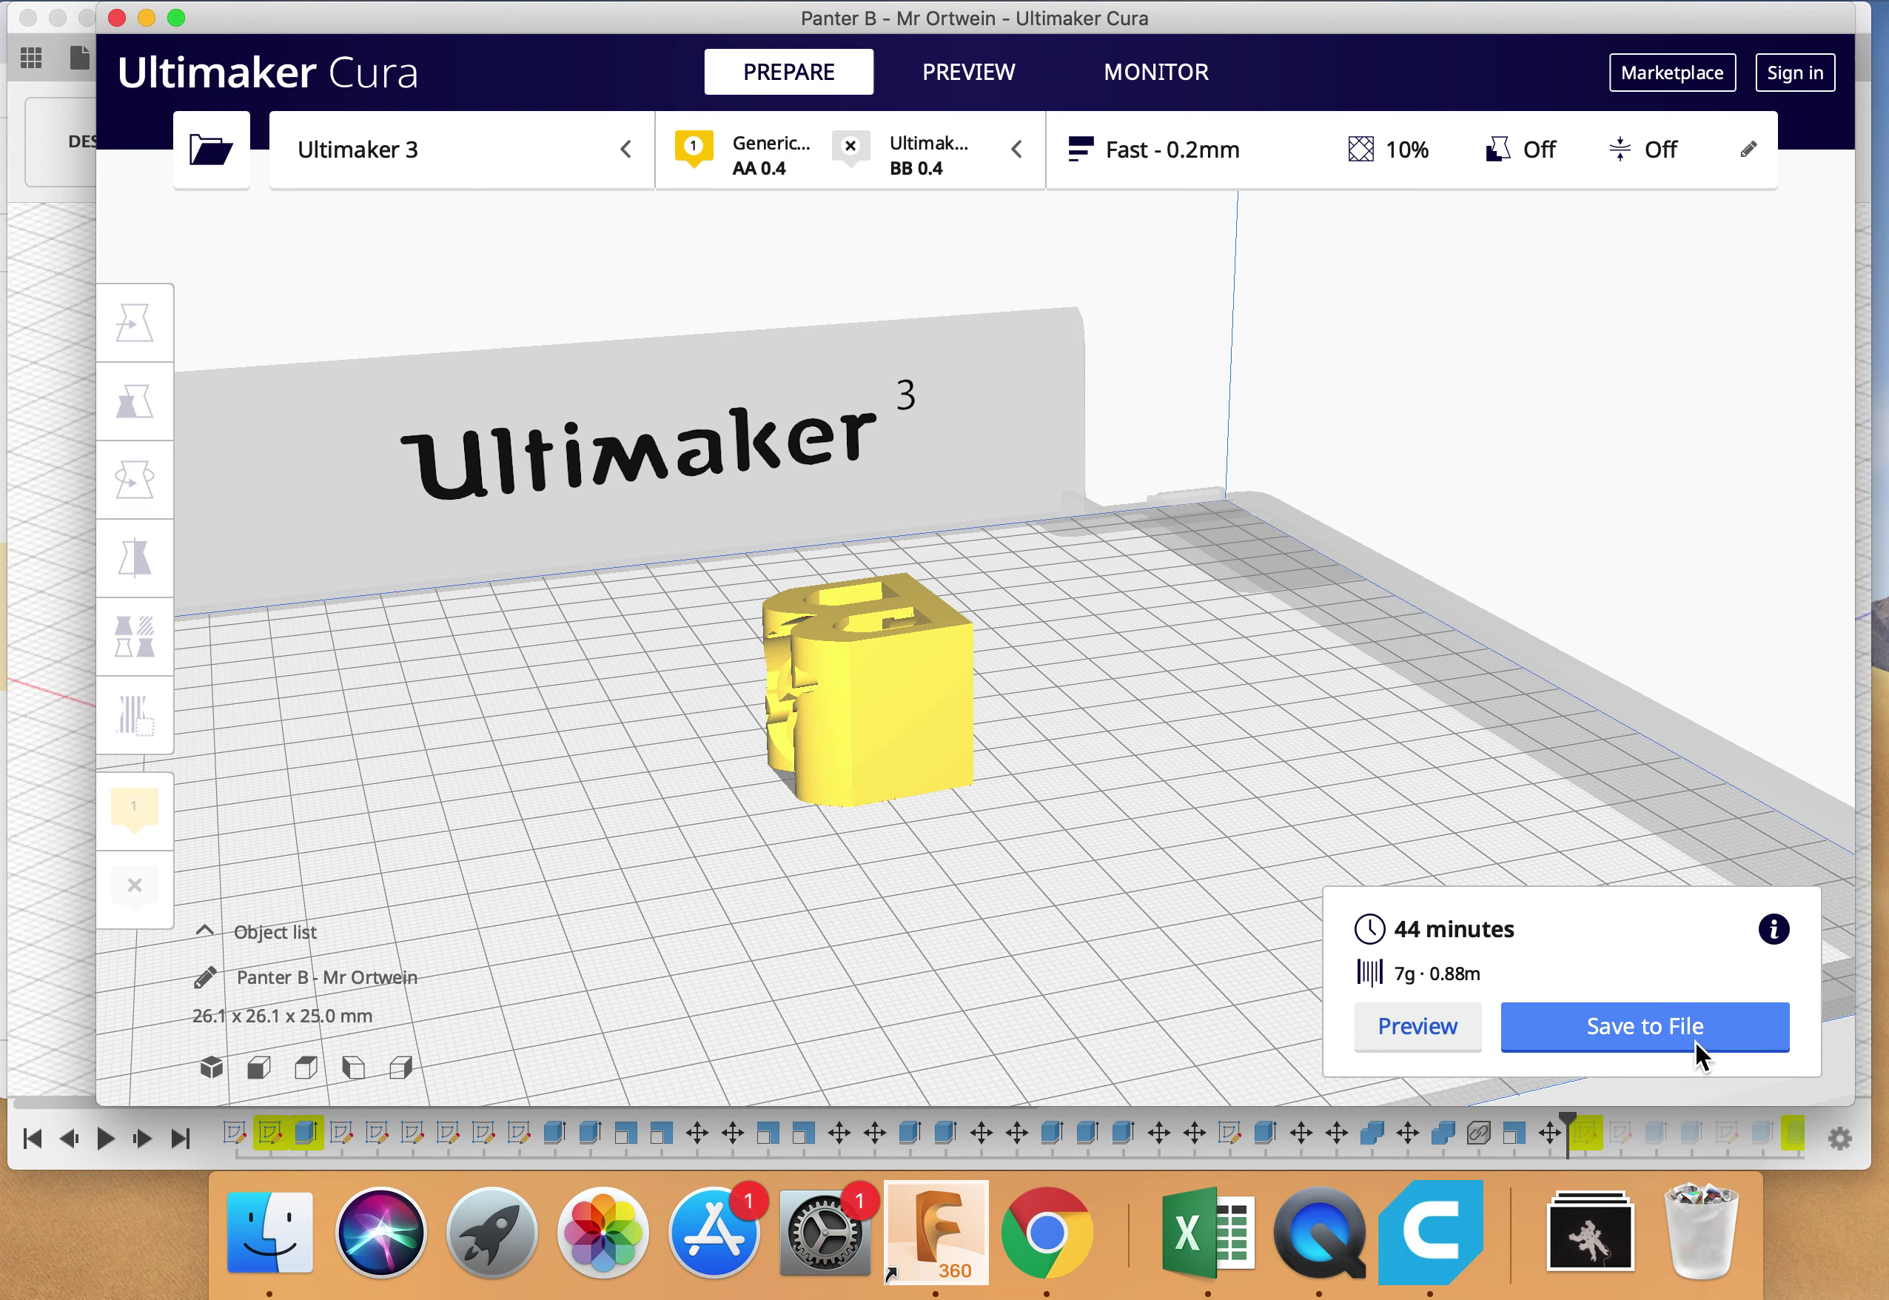
click(1659, 1036)
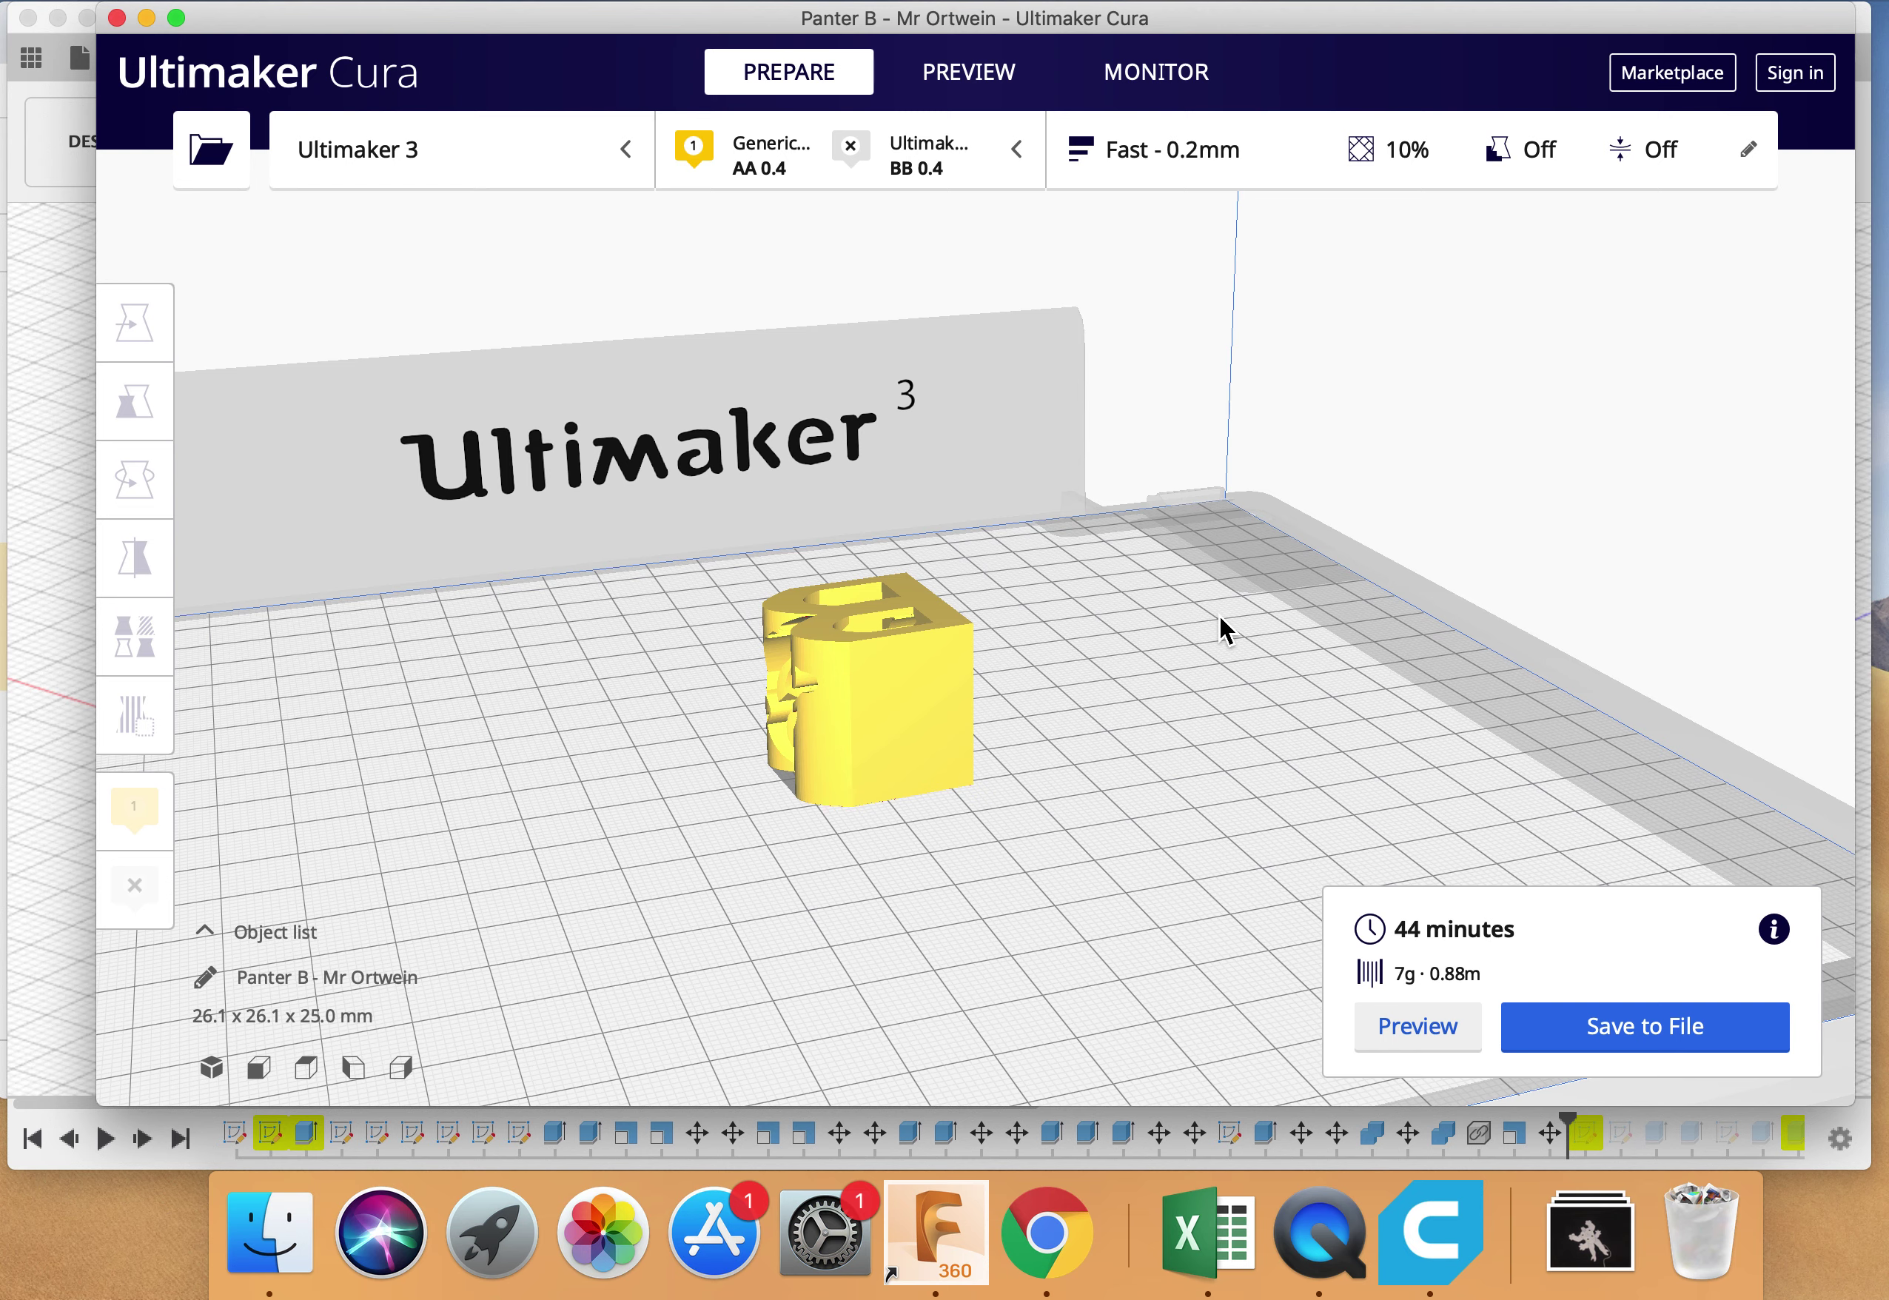
Save the sliced cube as a .gcode file on the Desktop and dismiss the File Saved notice.
click(913, 290)
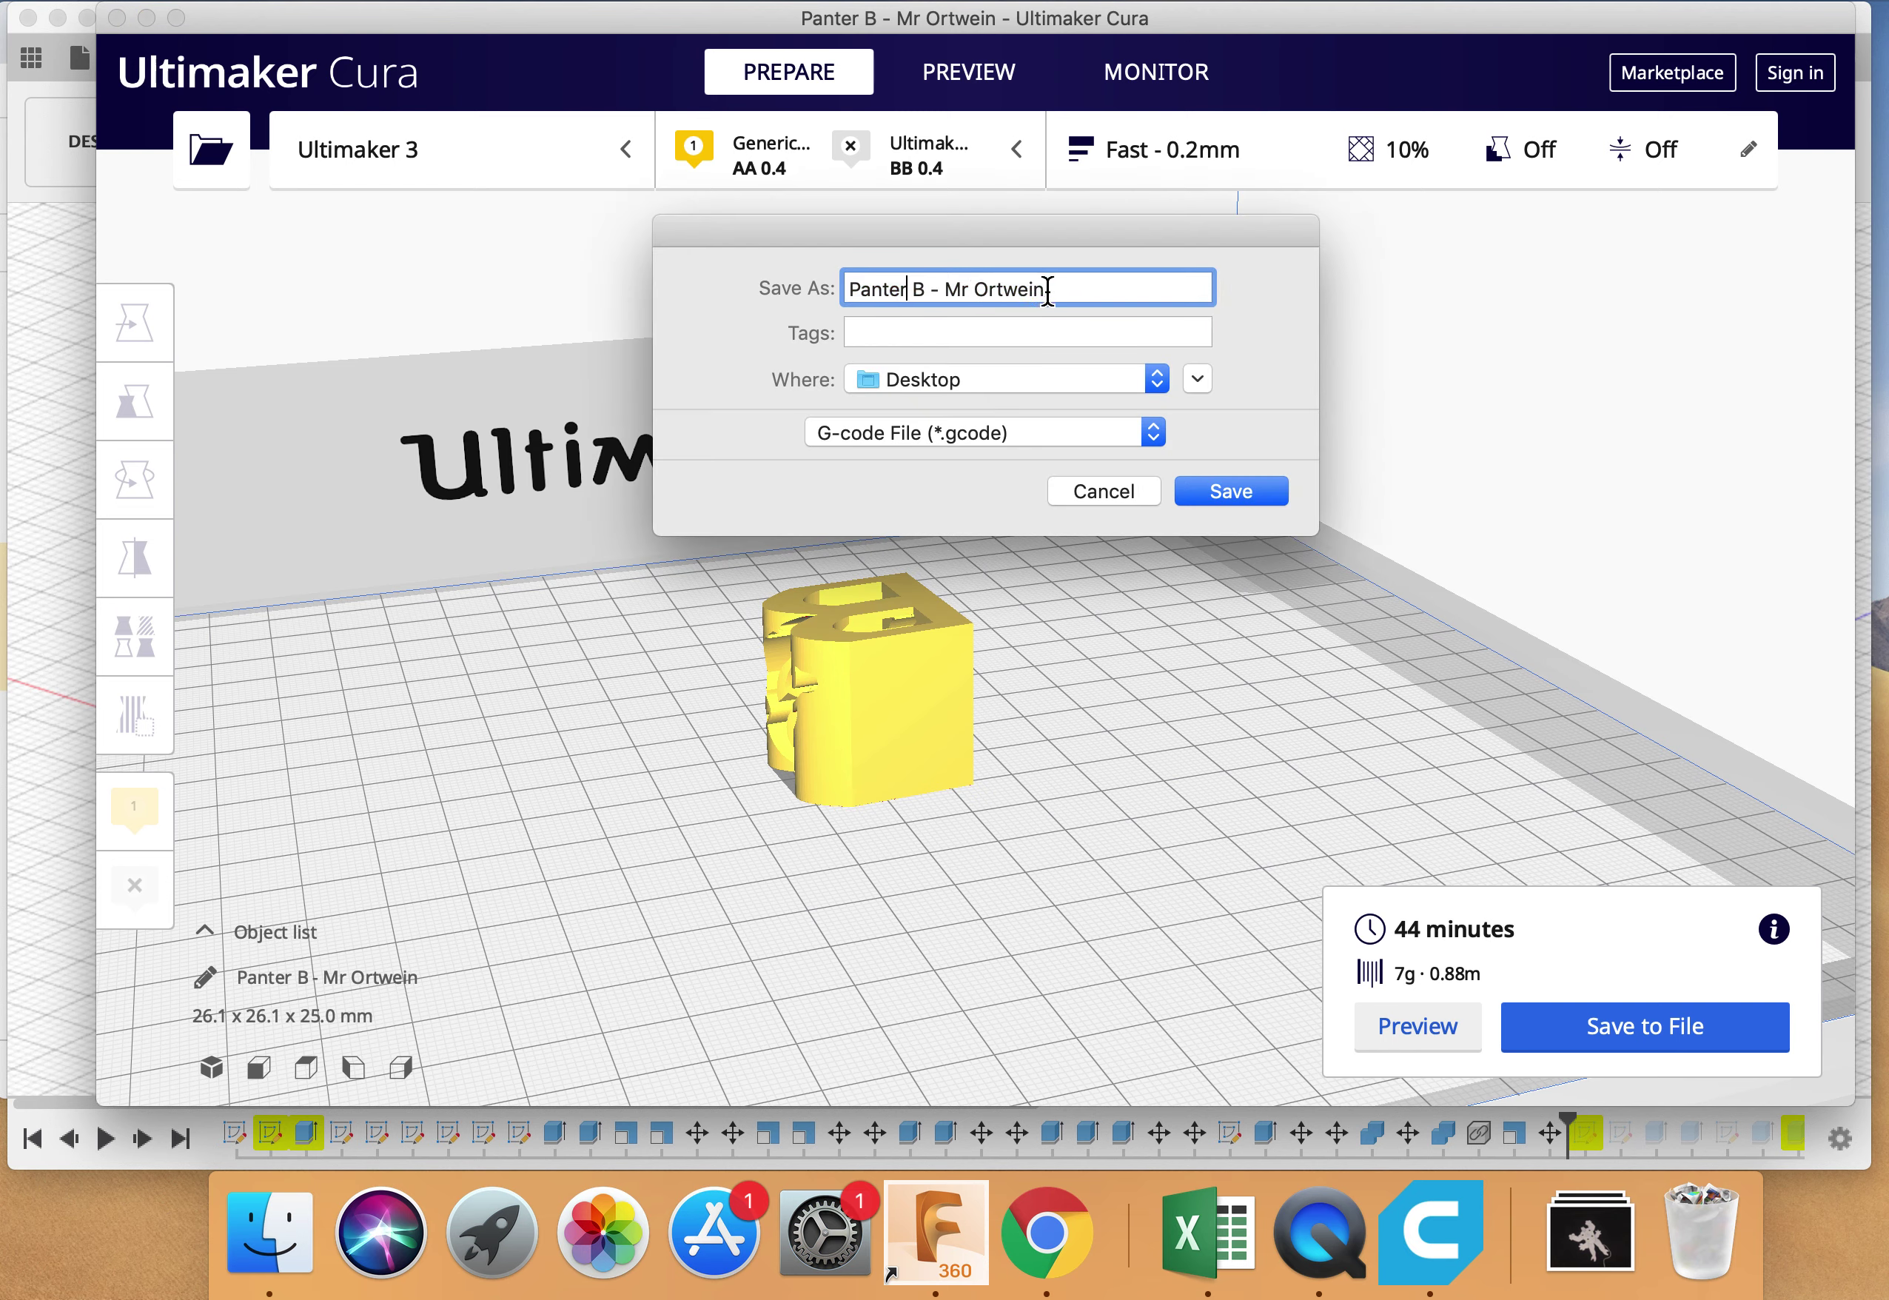
click(1056, 290)
click(1054, 382)
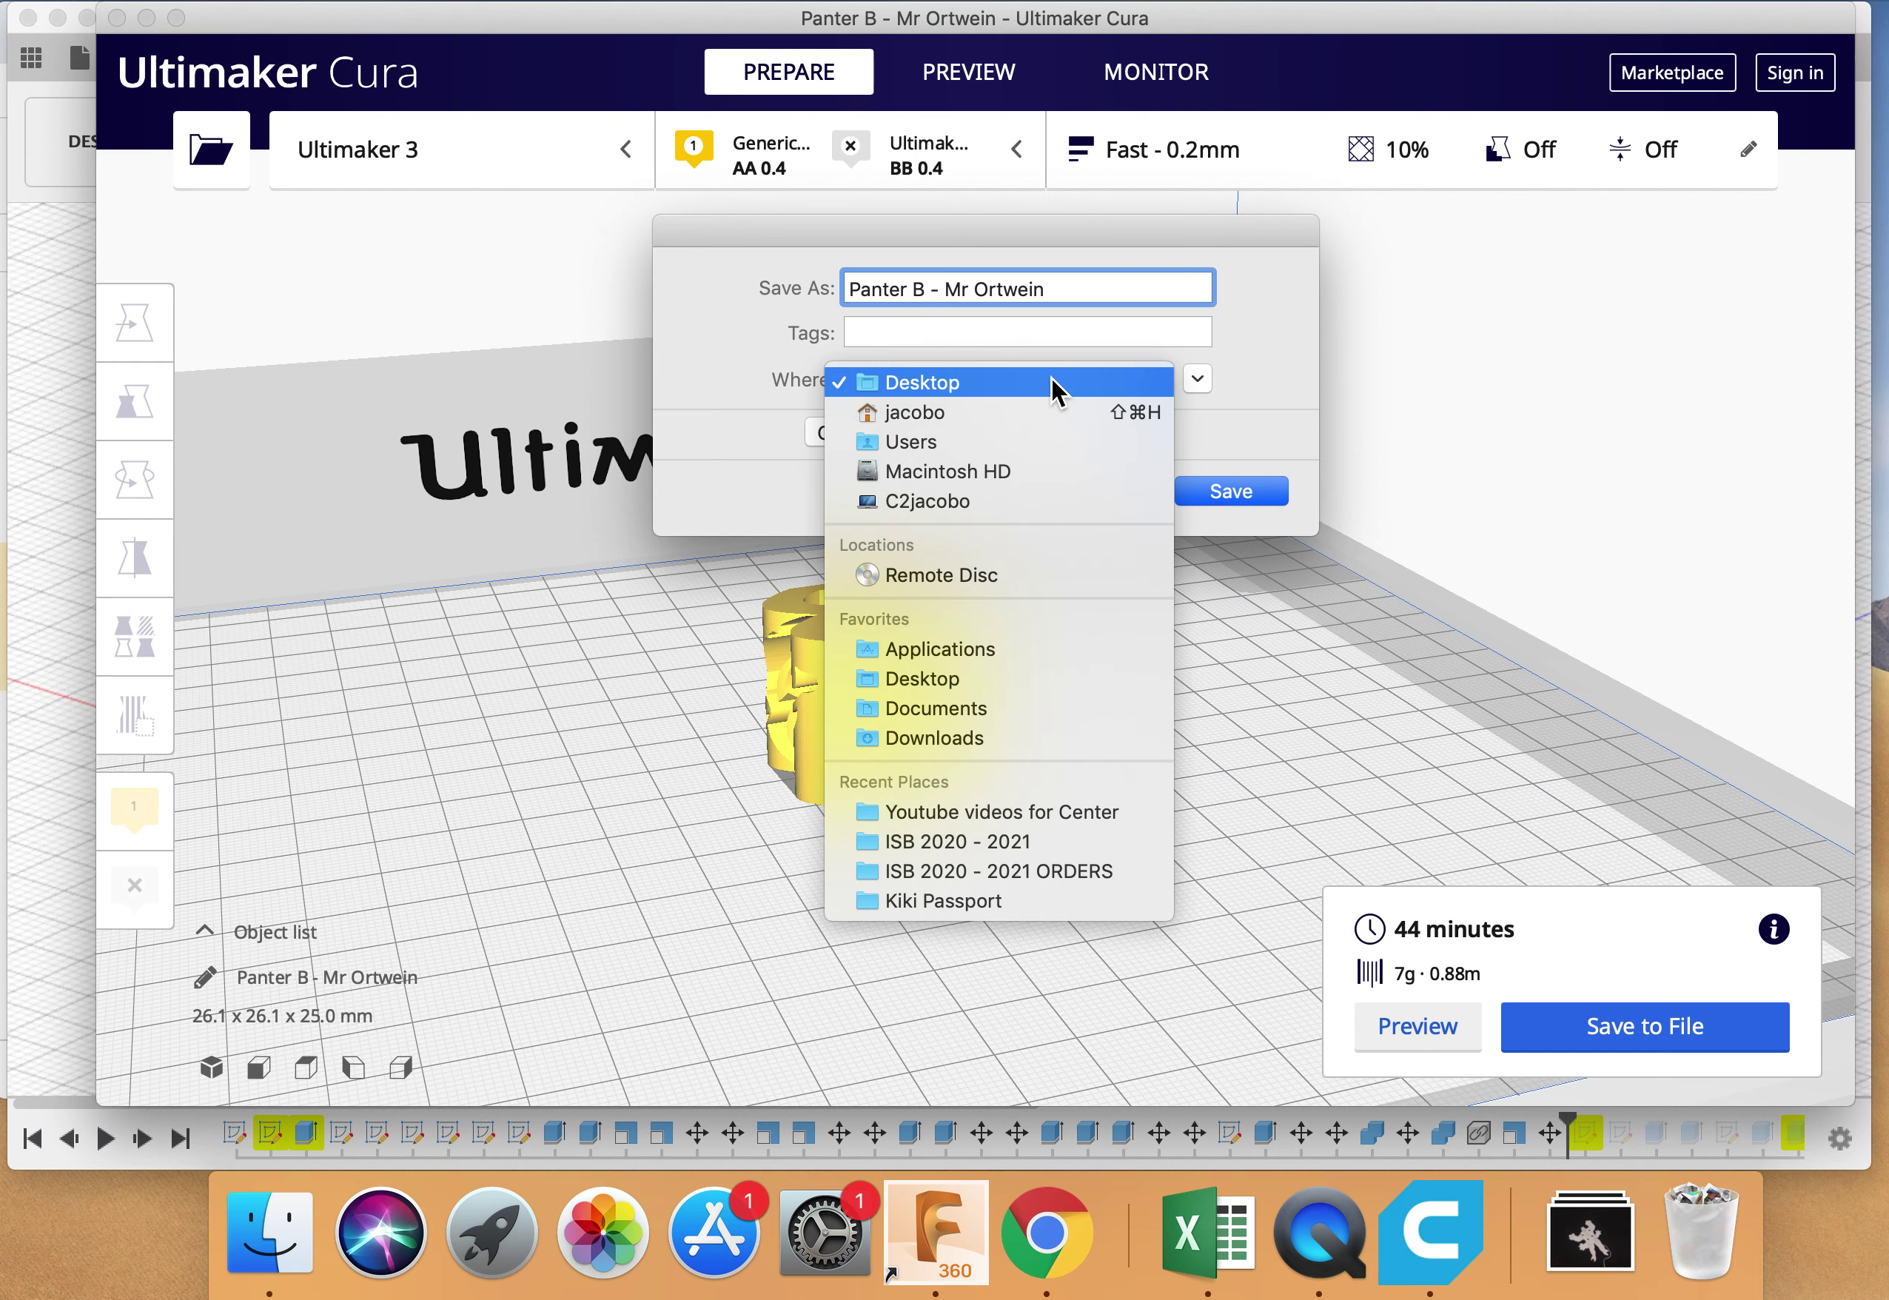
click(1053, 383)
click(1253, 492)
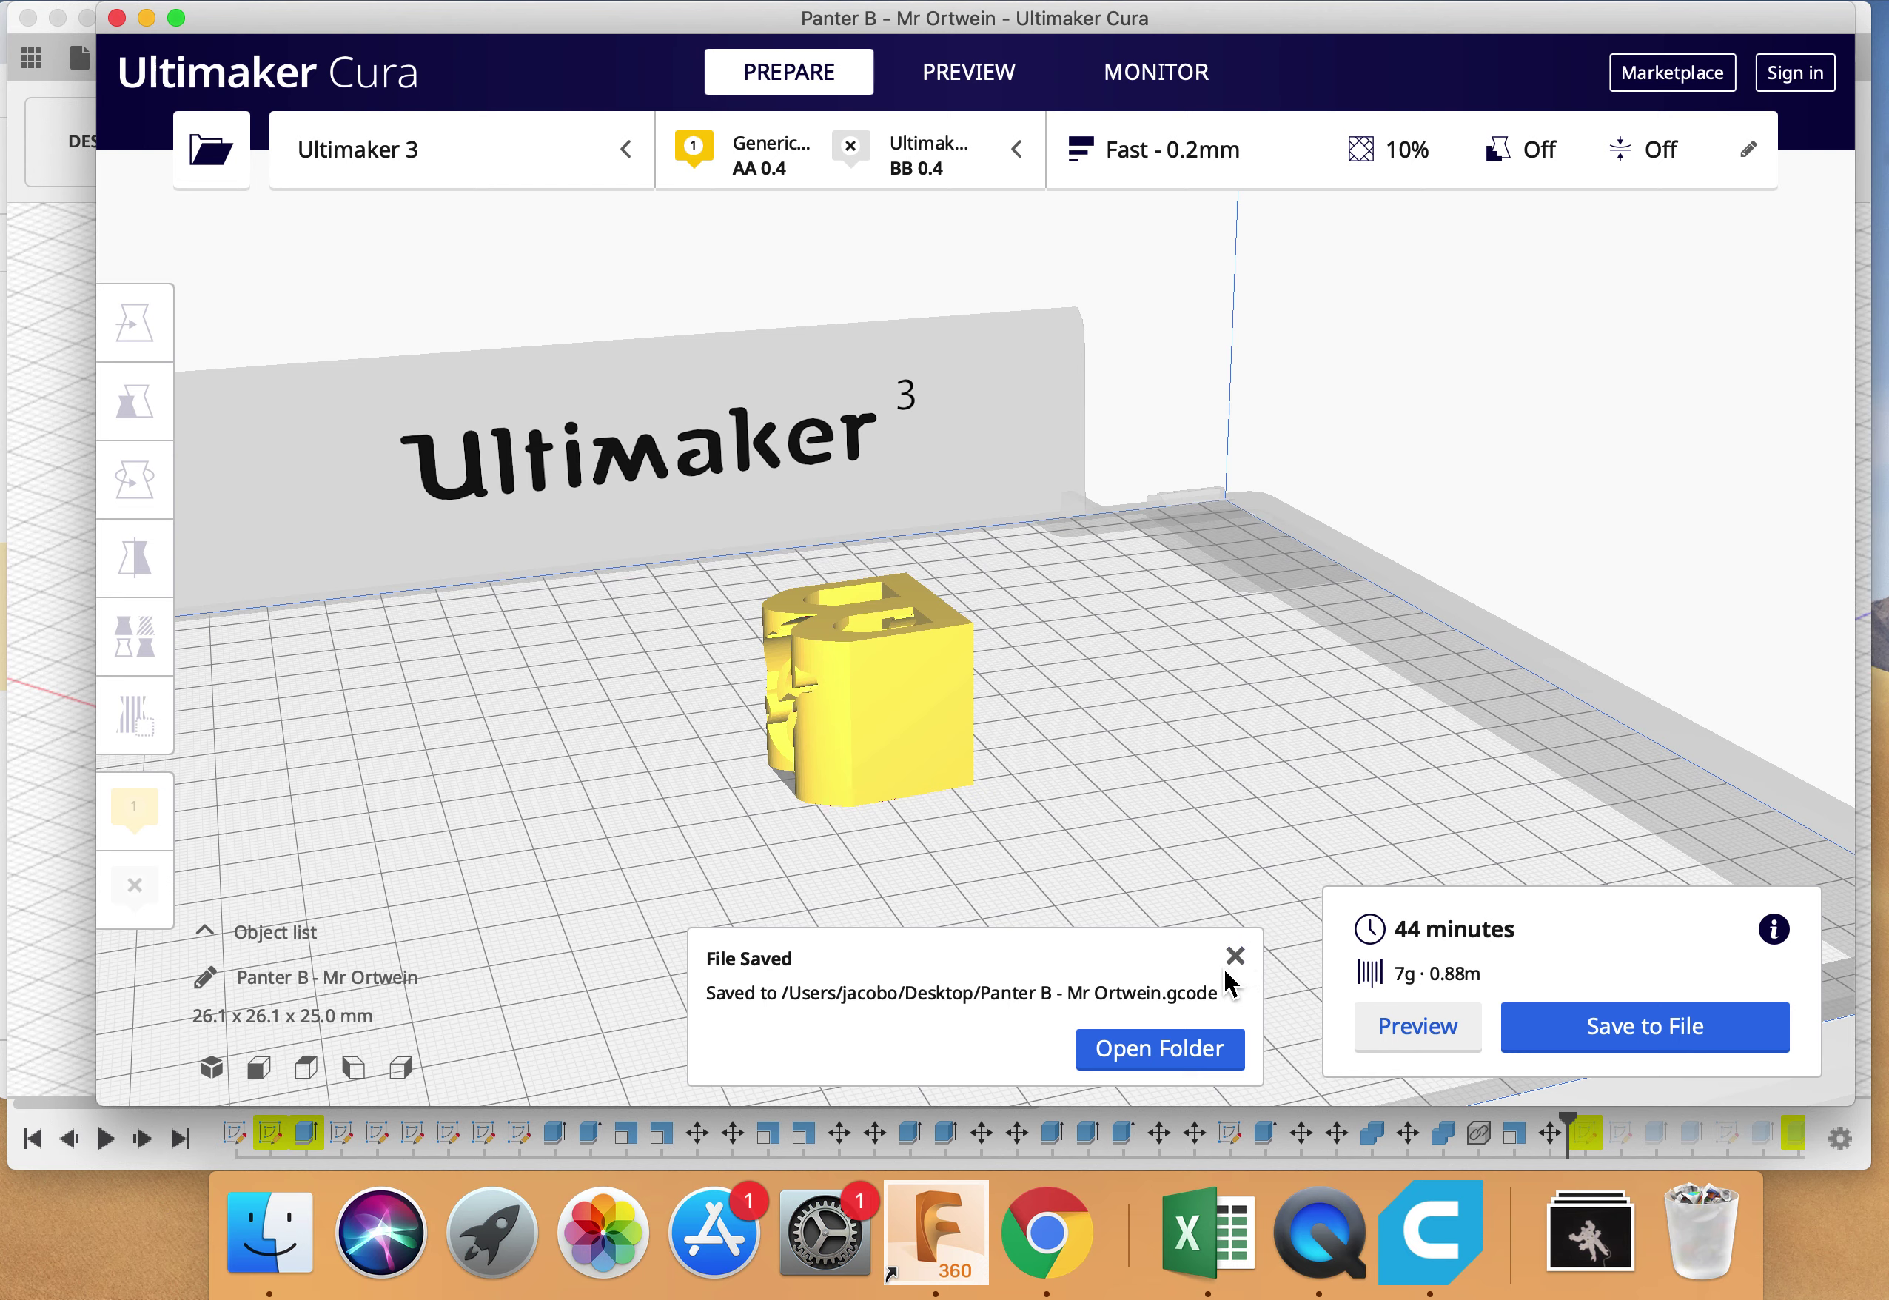
click(1235, 957)
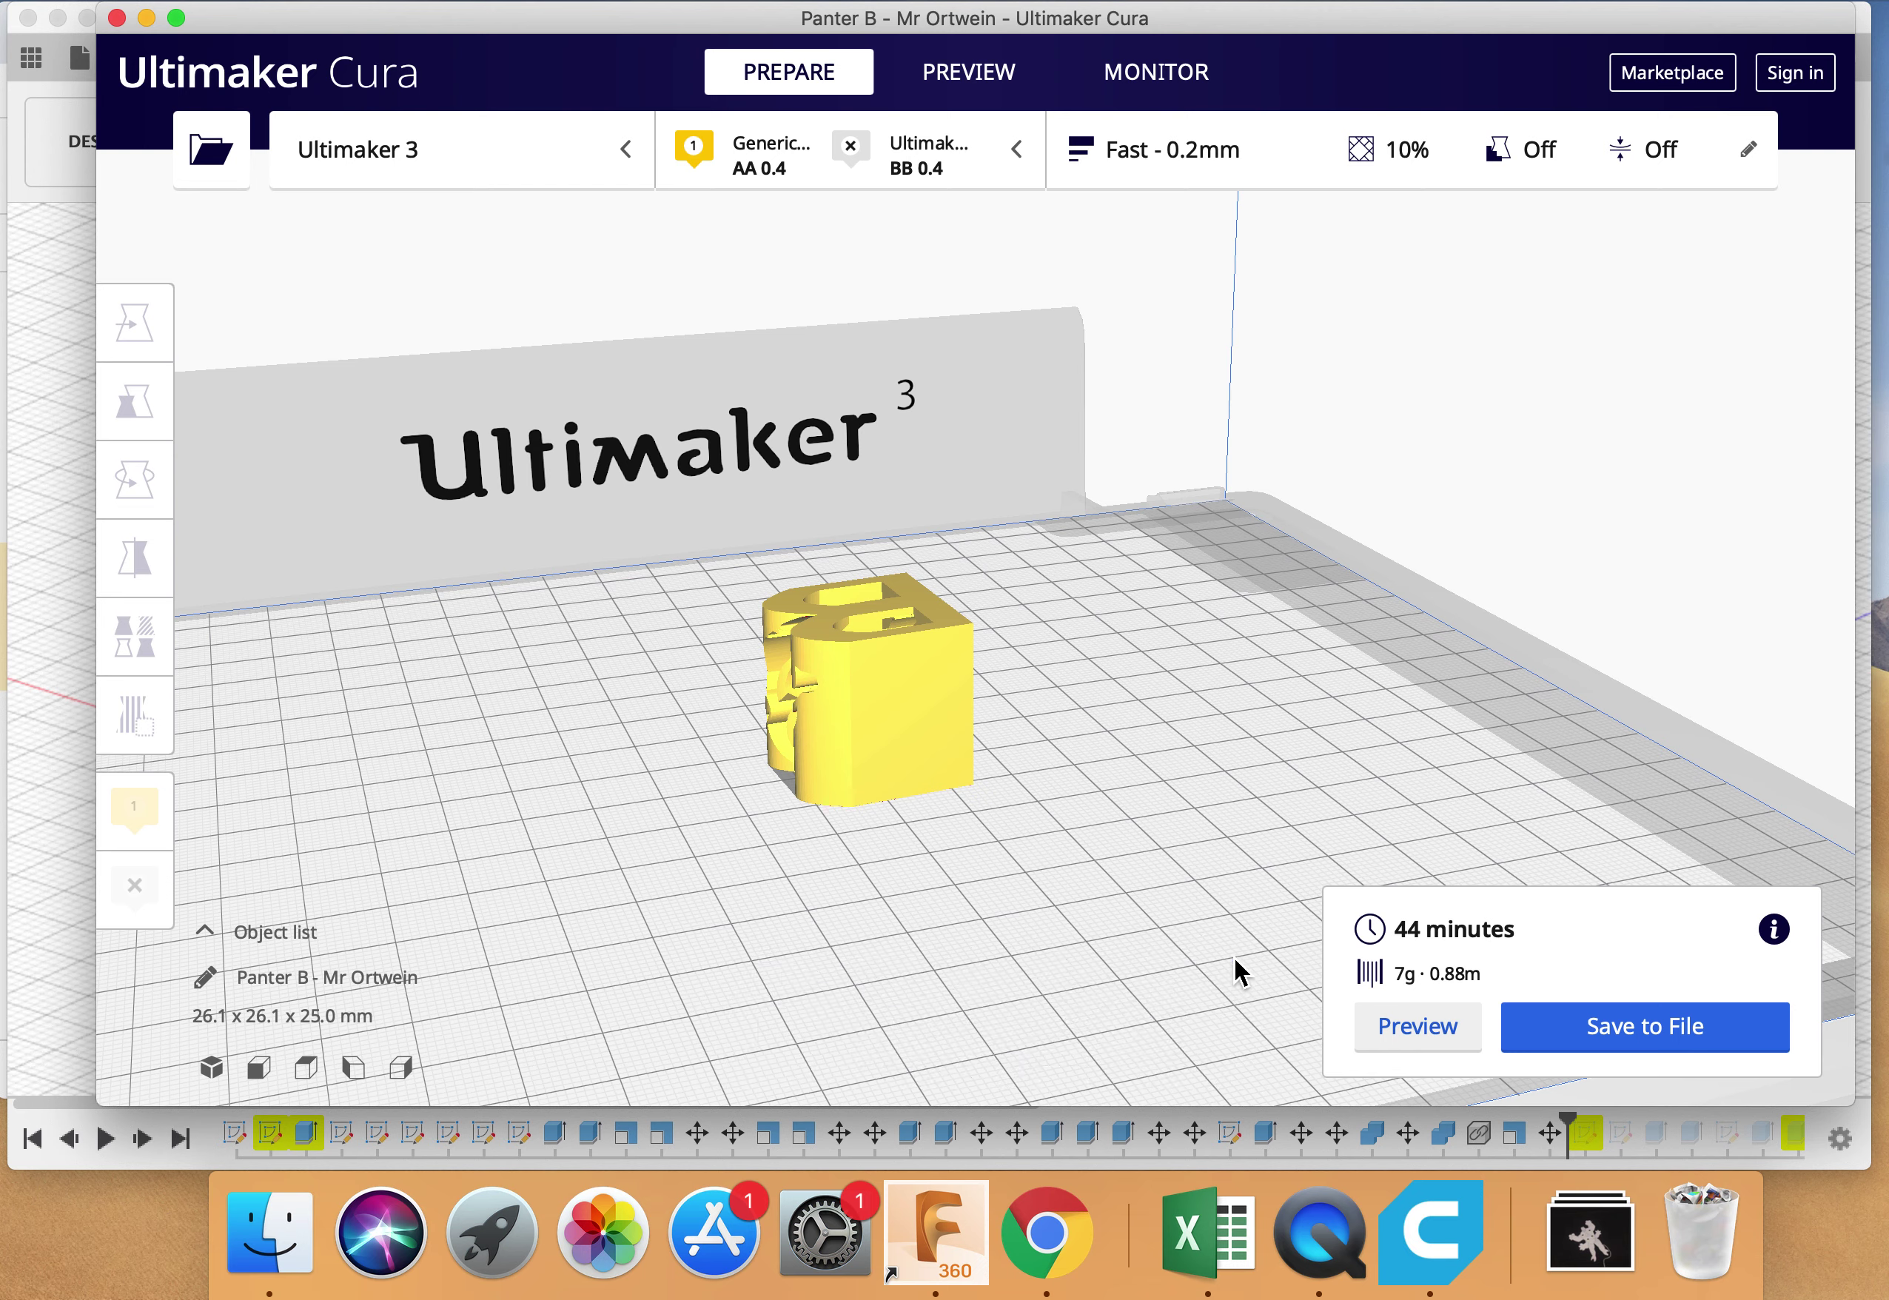